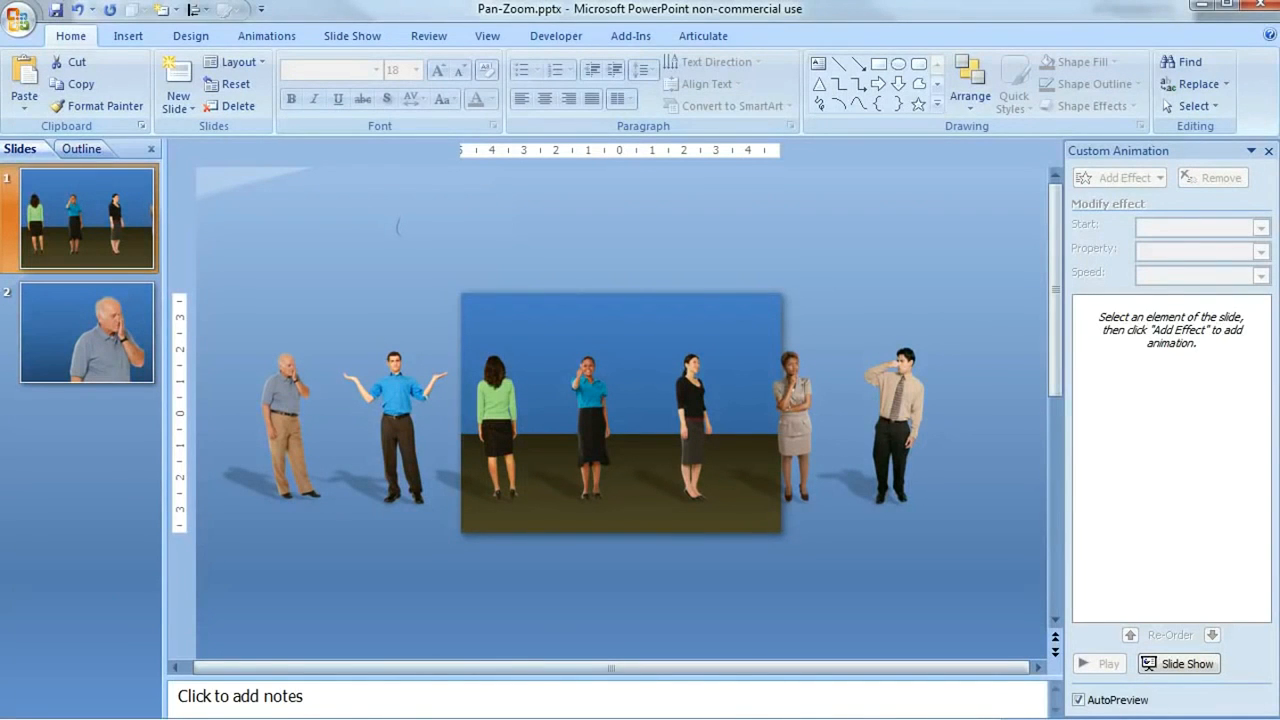
Step: Examine how slide 1 is built by selecting the grouped people, individual figures, the blue background and the dark floor rectangle
{"action": "left_click", "coordinate": [535, 460]}
{"action": "left_click", "coordinate": [496, 408]}
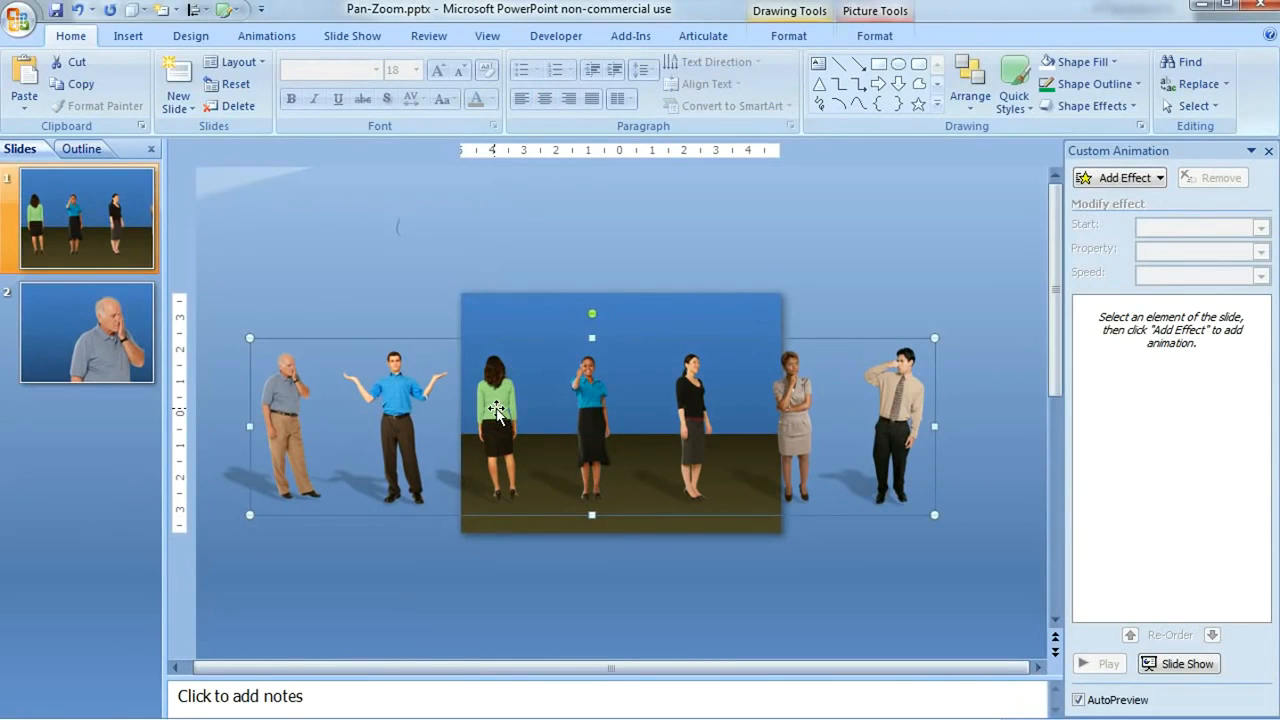
{"action": "left_click", "coordinate": [403, 390]}
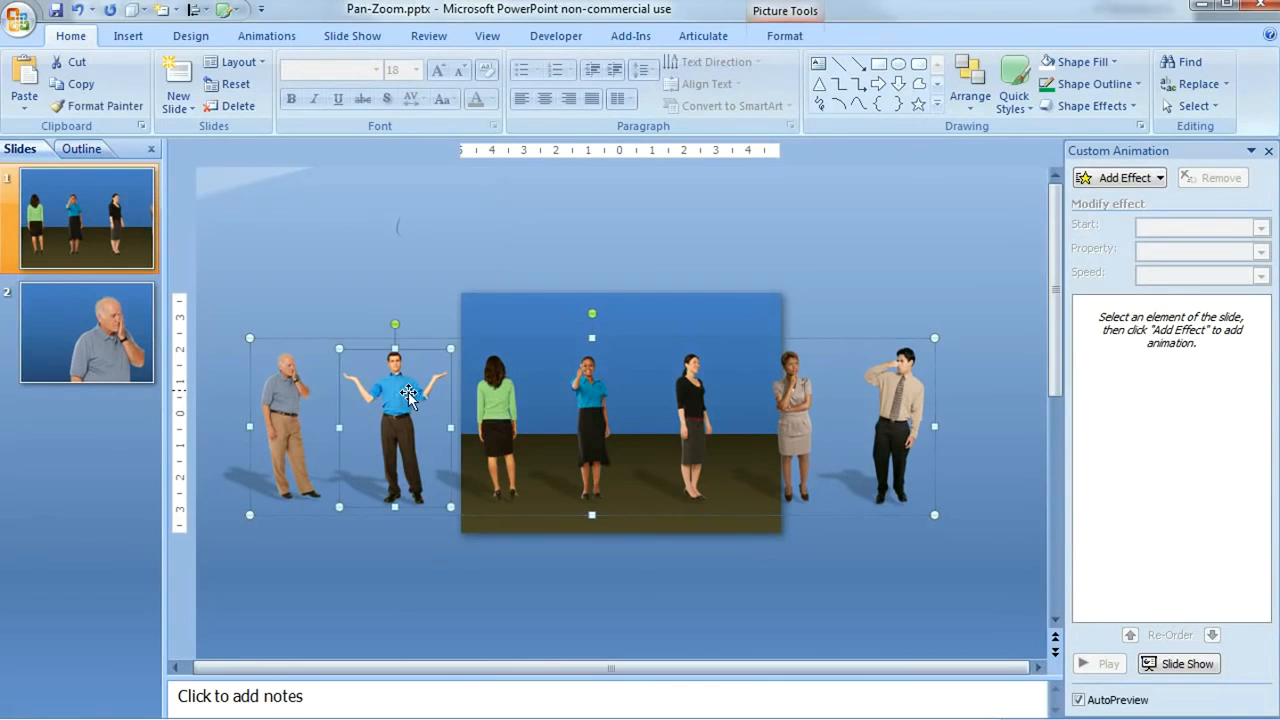
{"action": "left_click", "coordinate": [492, 392]}
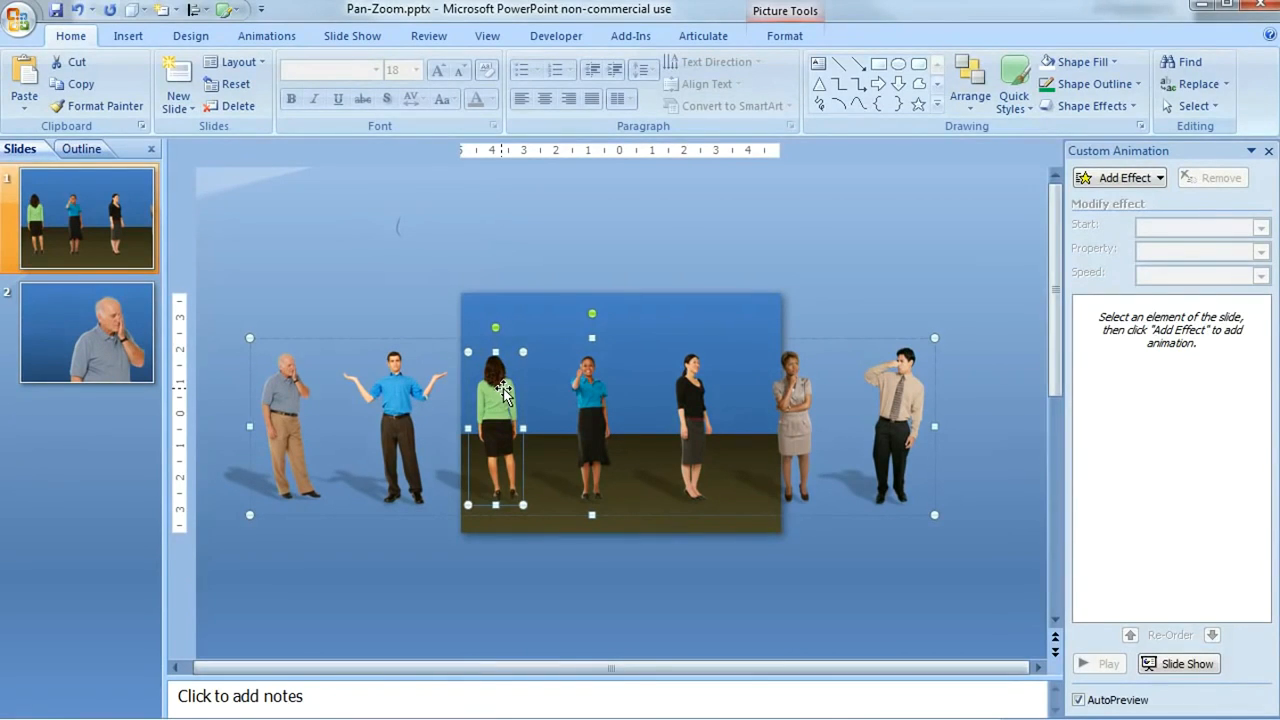
{"action": "left_click", "coordinate": [536, 315]}
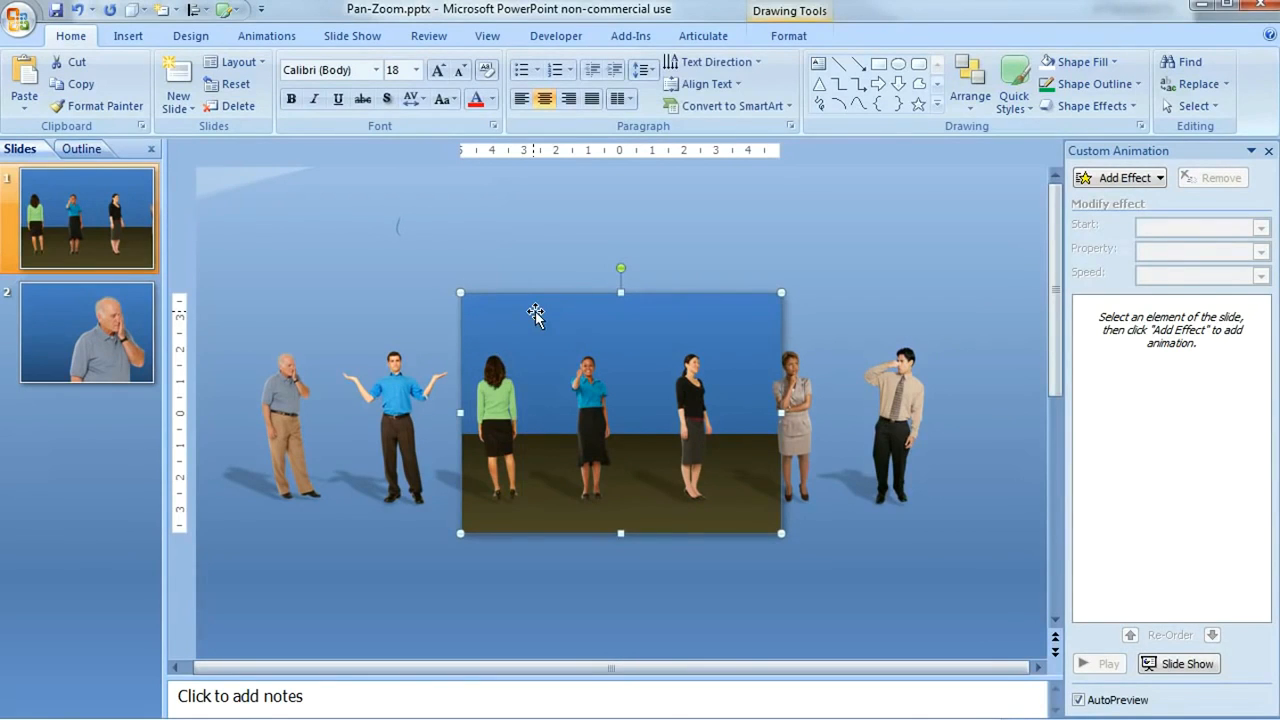
{"action": "left_click", "coordinate": [541, 512]}
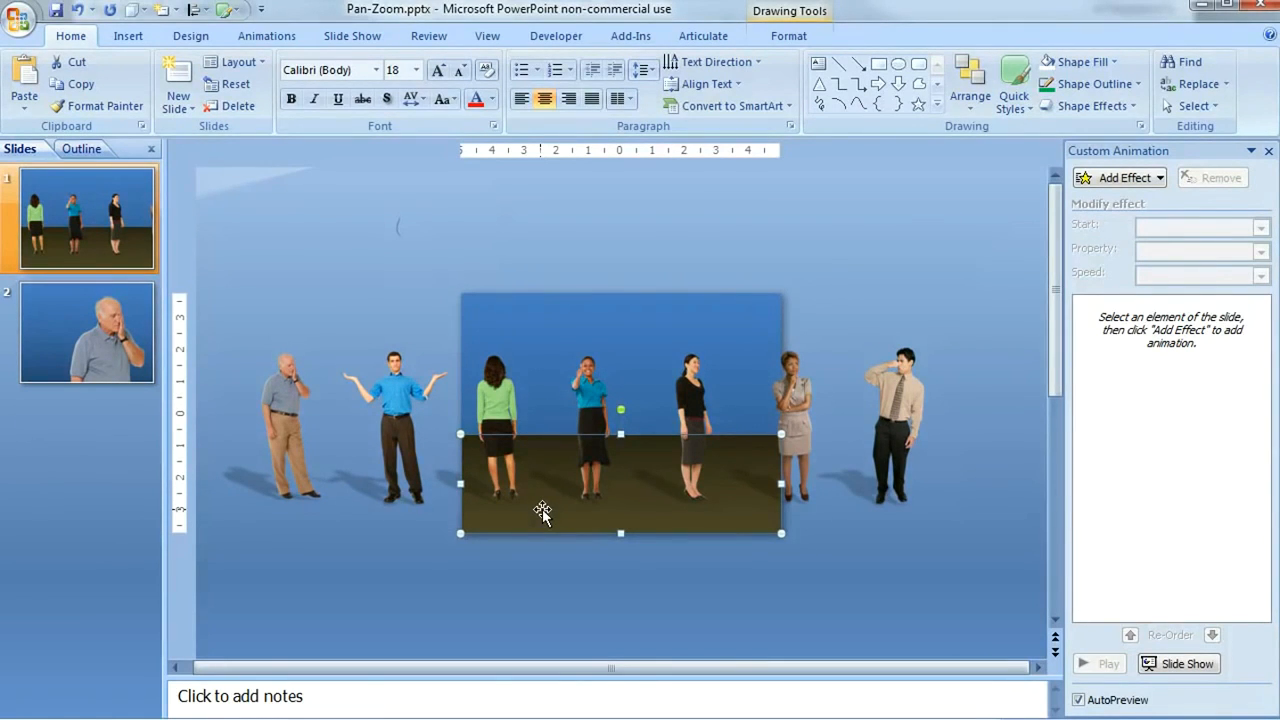
Step: Move the group of people right until the older man stands at the centre of slide 1, and duplicate the slide
{"action": "left_click", "coordinate": [300, 394]}
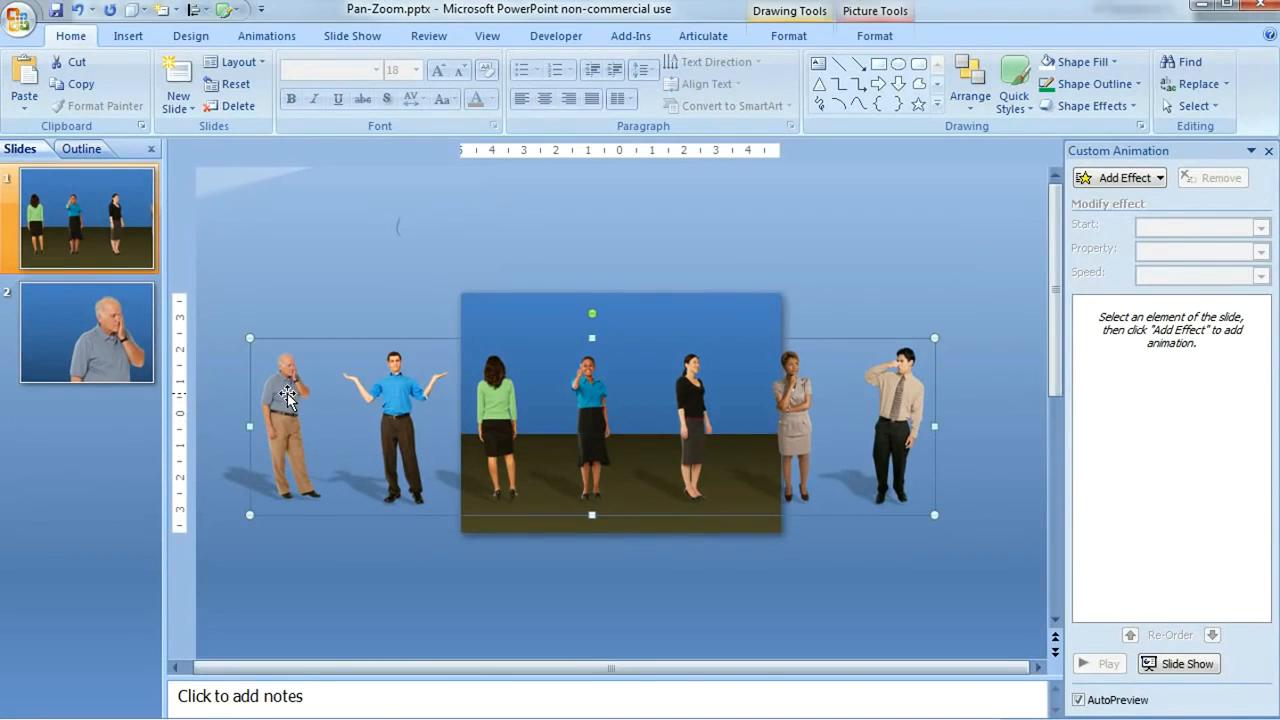
{"action": "left_click_drag", "start_coordinate": [287, 397], "coordinate": [620, 398]}
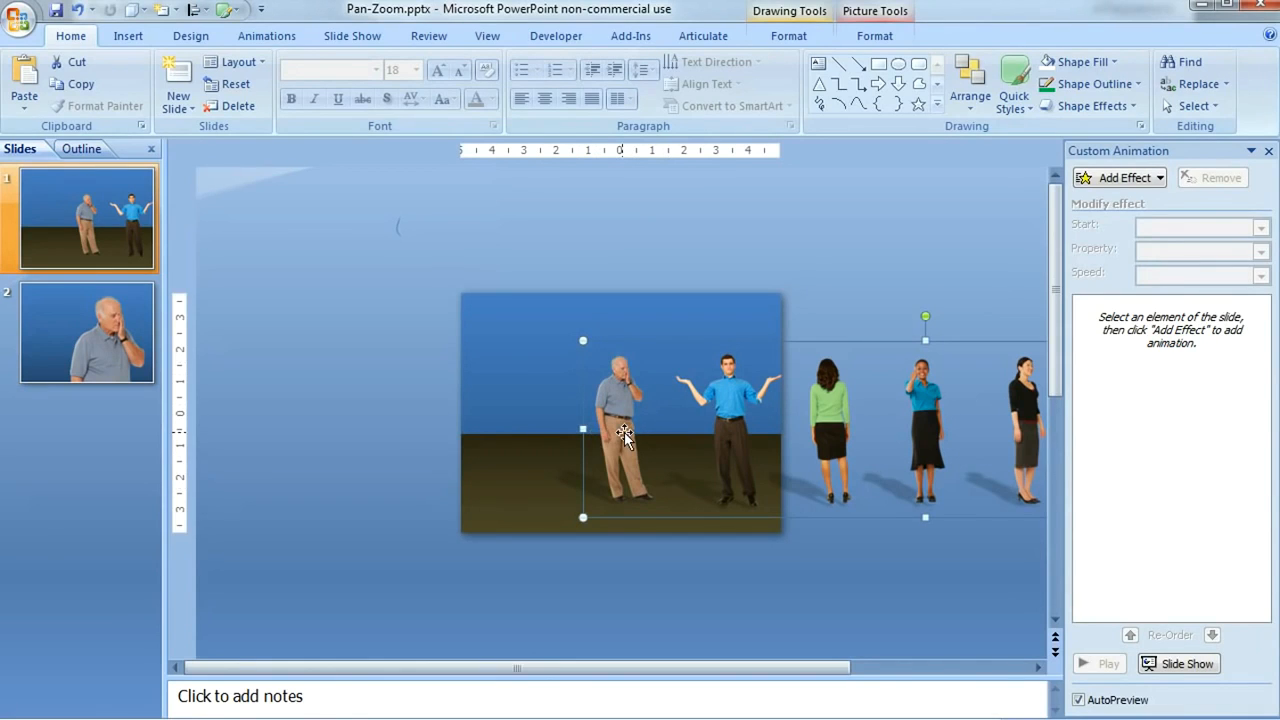
{"action": "right_click", "coordinate": [107, 200]}
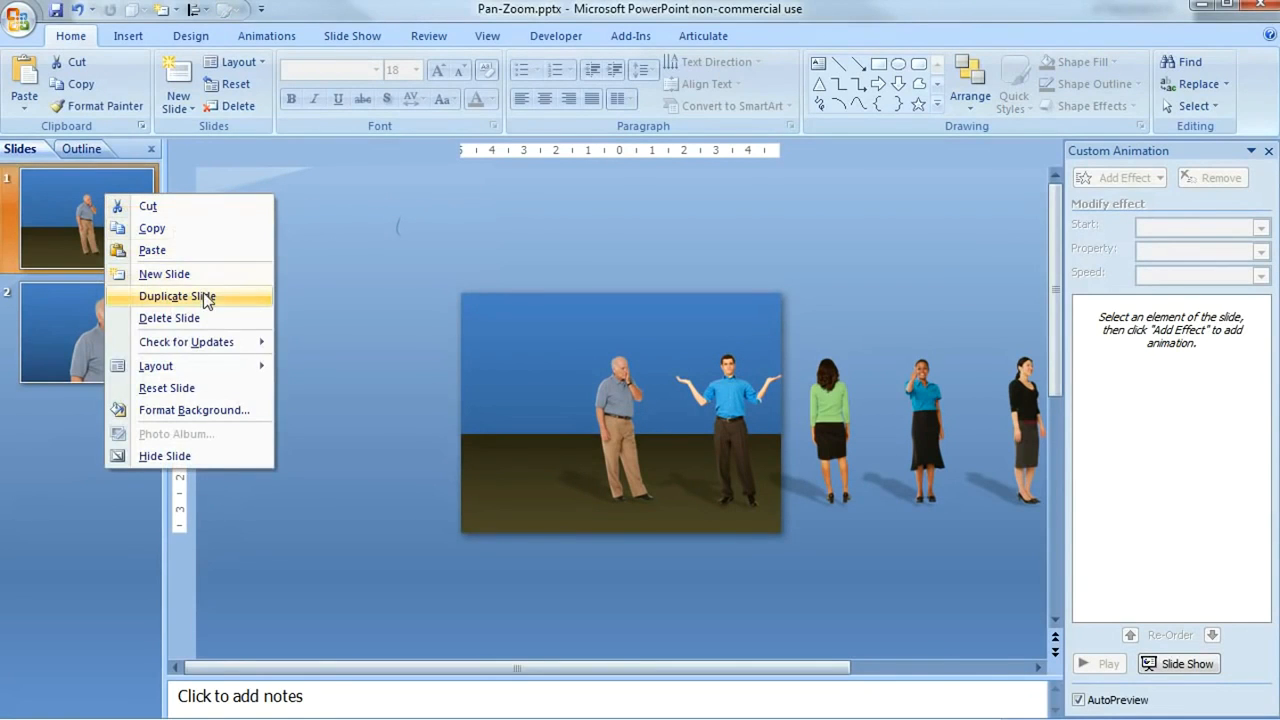
{"action": "left_click", "coordinate": [203, 296]}
Step: Add a Left motion path to the group of people on slide 1
{"action": "left_click", "coordinate": [116, 221]}
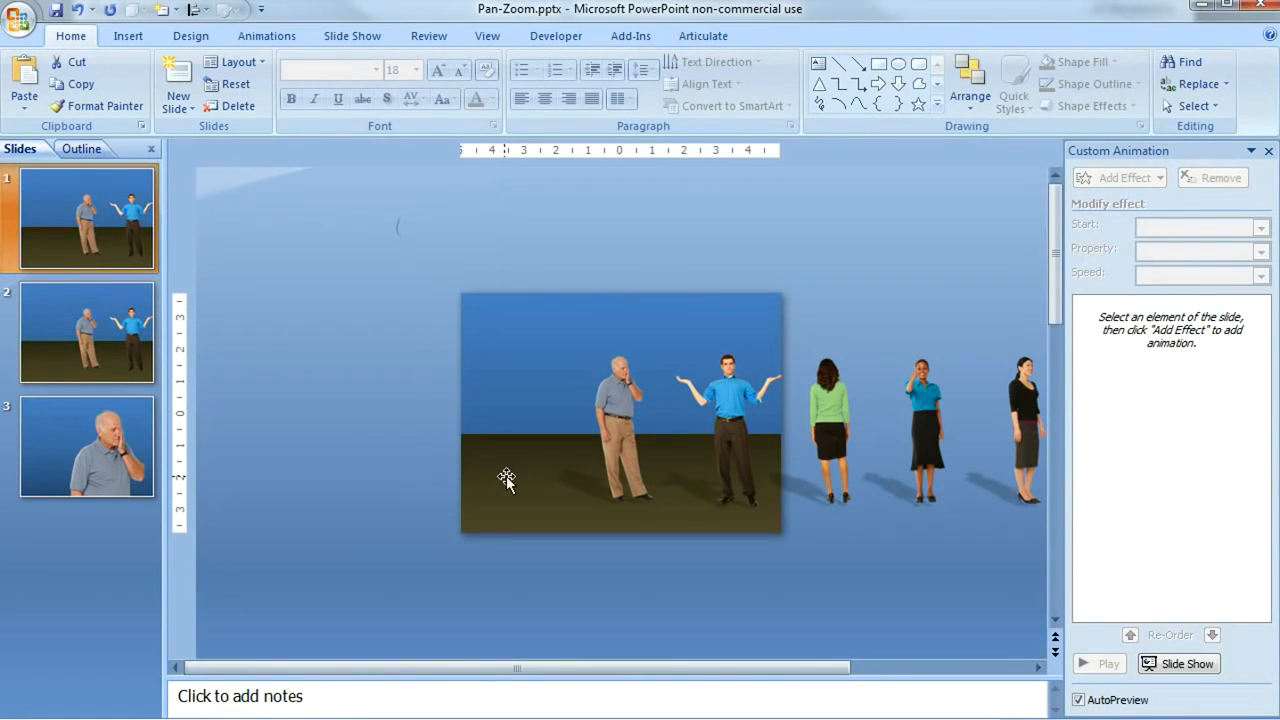
{"action": "left_click", "coordinate": [637, 426]}
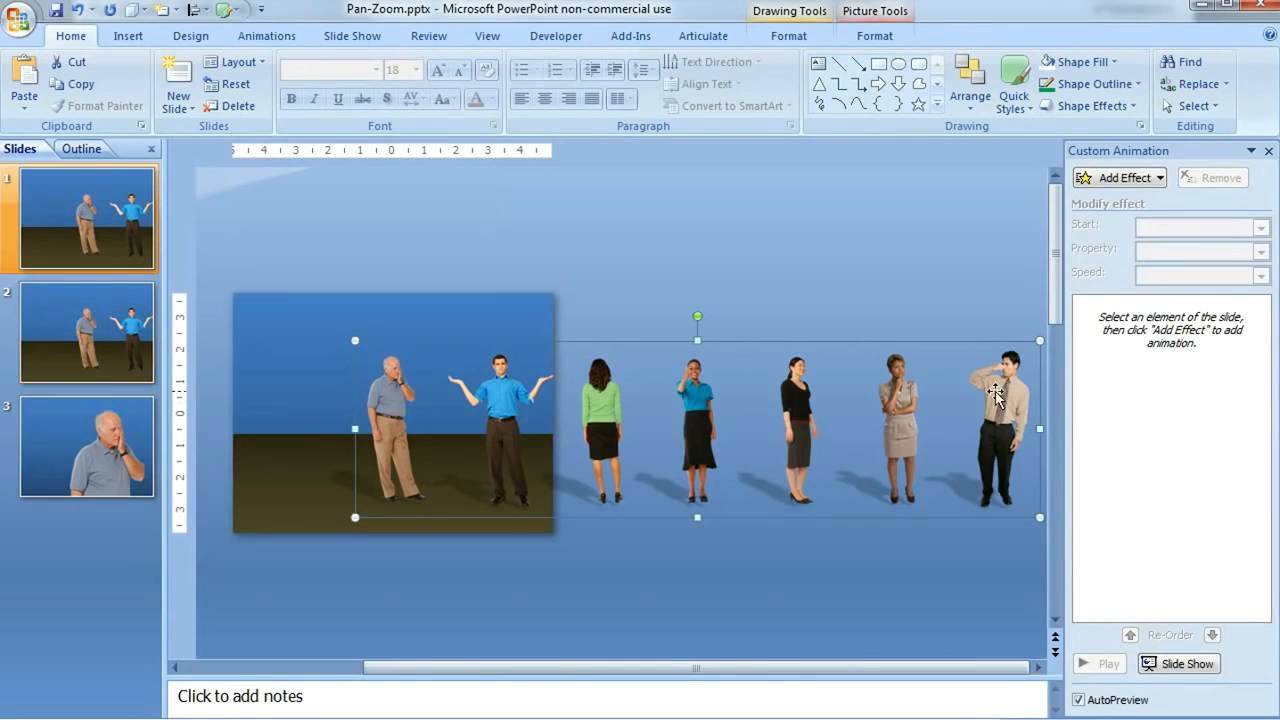
{"action": "left_click", "coordinate": [1157, 185]}
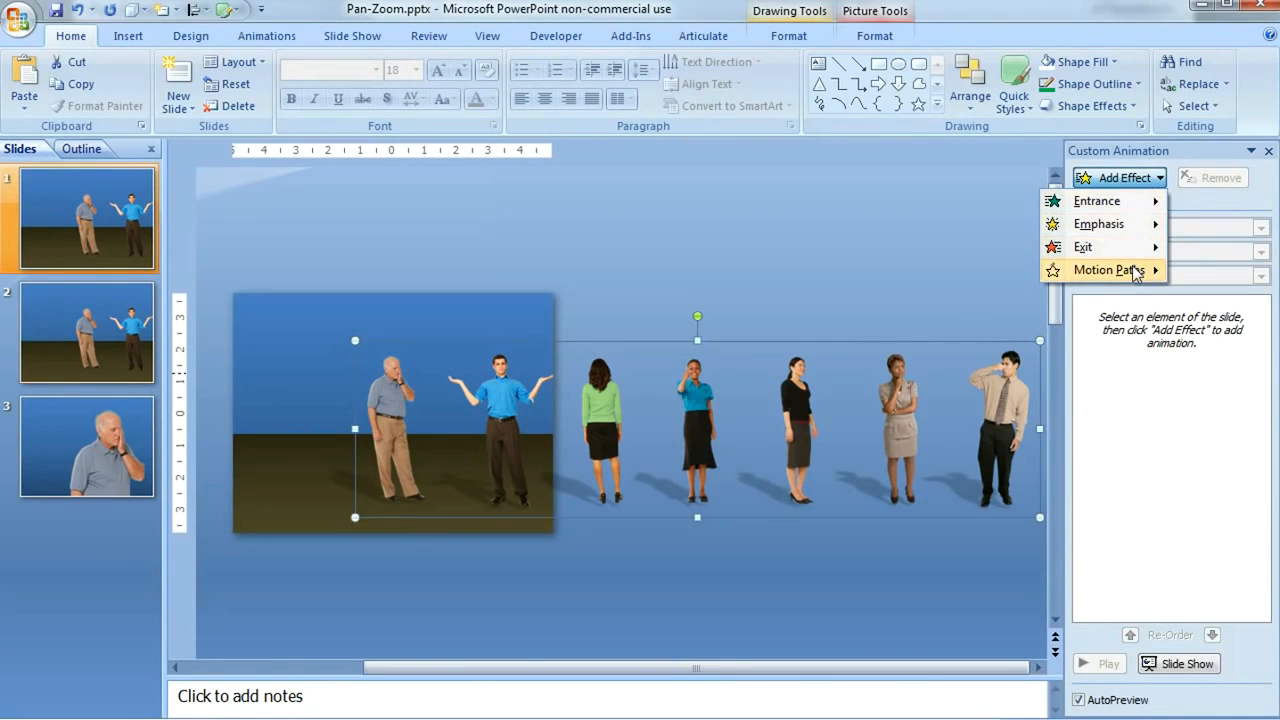
{"action": "mouse_move", "coordinate": [1137, 275]}
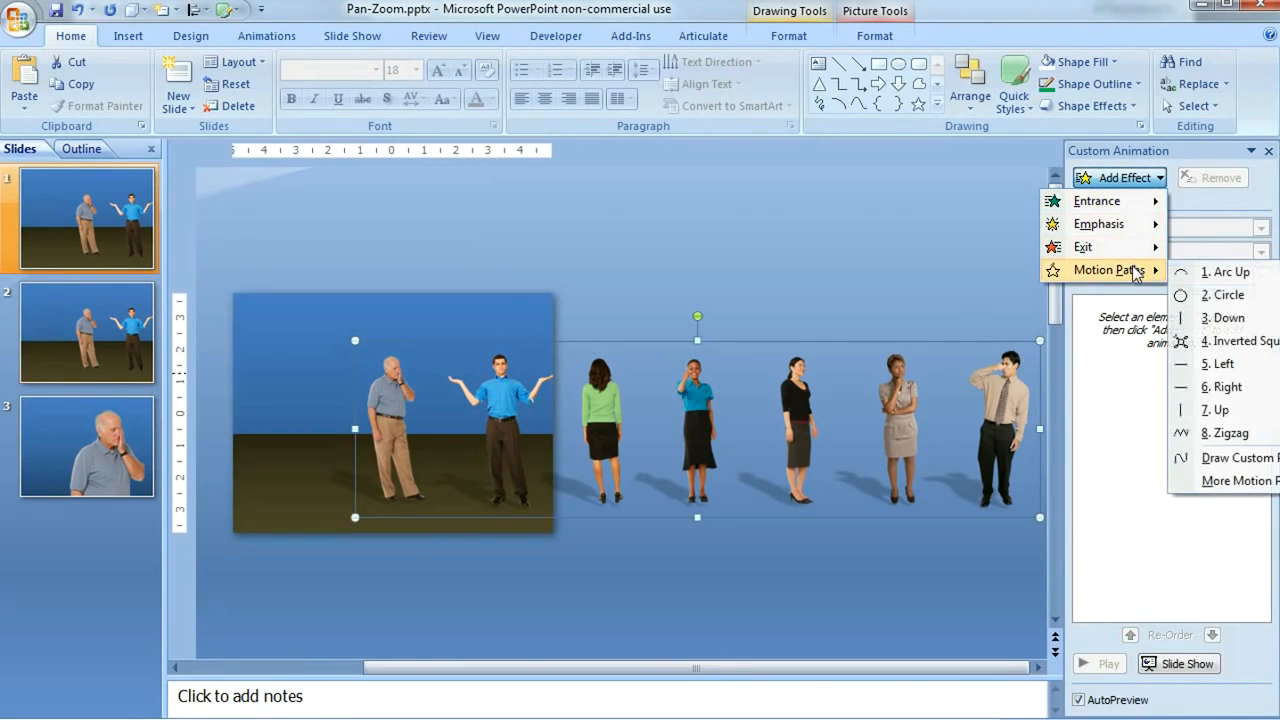
{"action": "left_click", "coordinate": [1255, 368]}
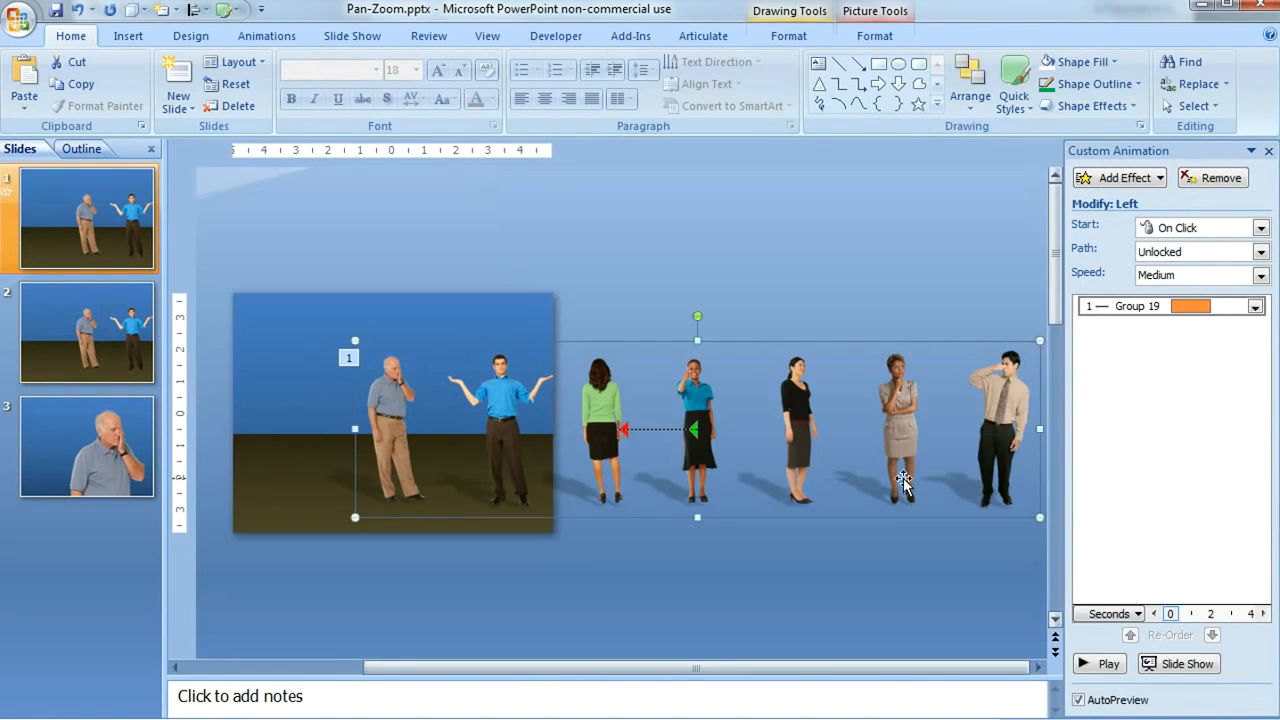
Step: Reverse the direction of the people group's motion path
{"action": "left_click", "coordinate": [656, 428]}
{"action": "right_click", "coordinate": [656, 428]}
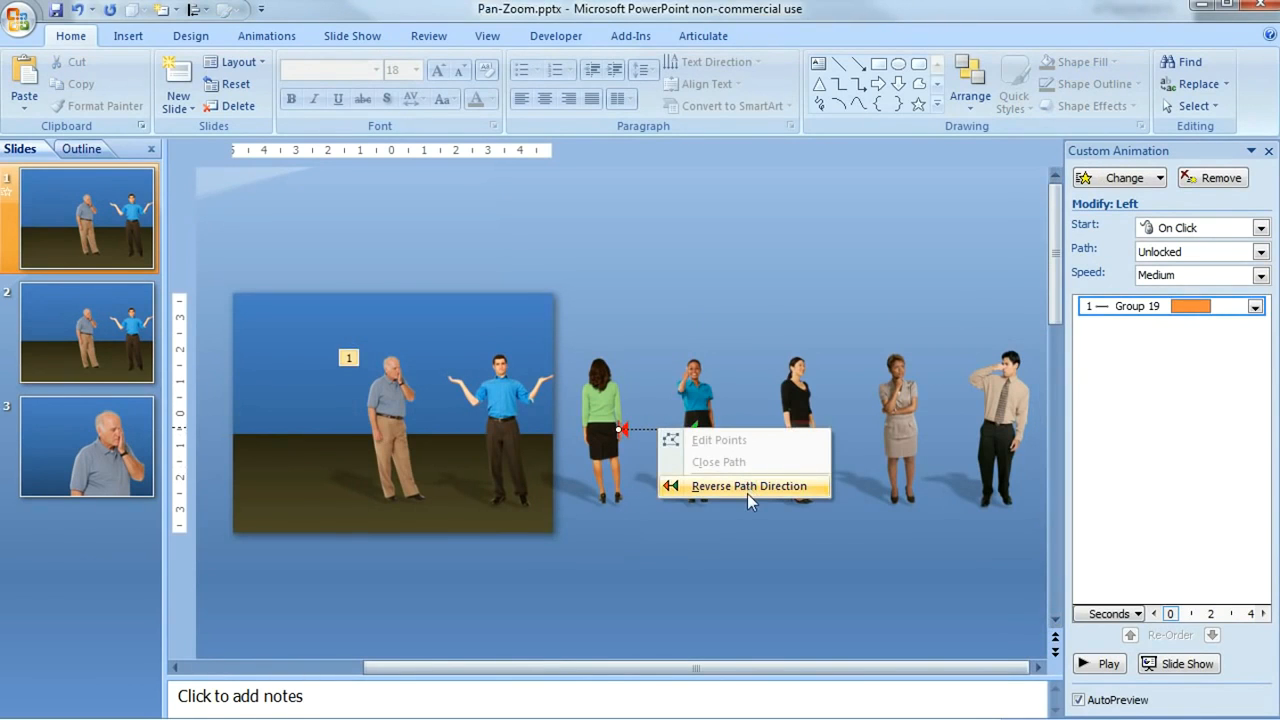
{"action": "left_click", "coordinate": [748, 491]}
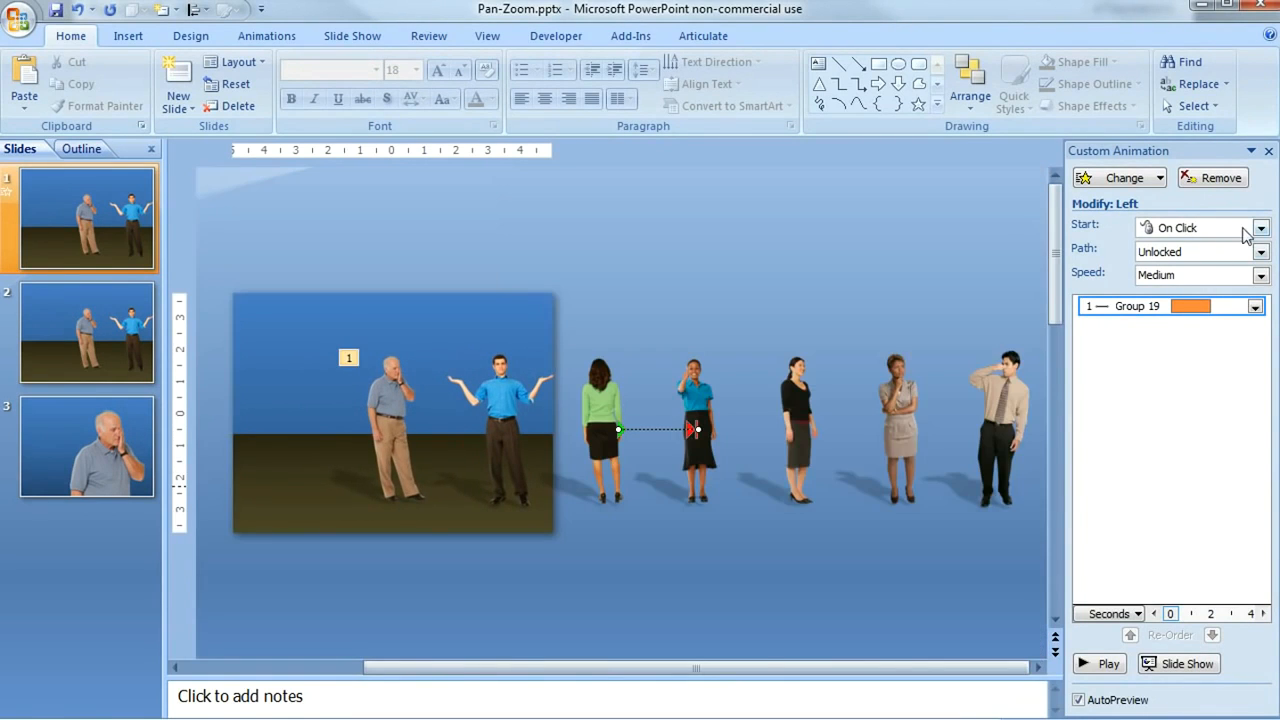
Step: Set the motion path to start With Previous and extend its starting point beyond the slide's left edge
{"action": "left_click", "coordinate": [1261, 228]}
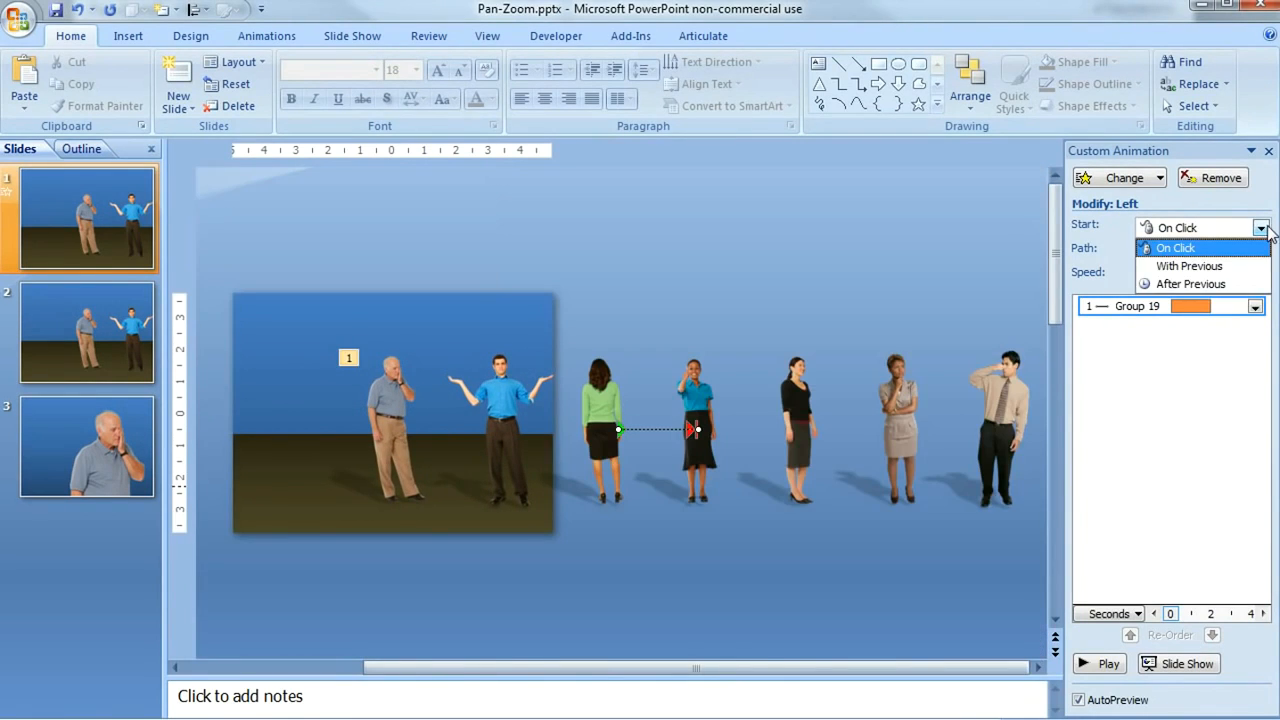
{"action": "left_click", "coordinate": [1230, 268]}
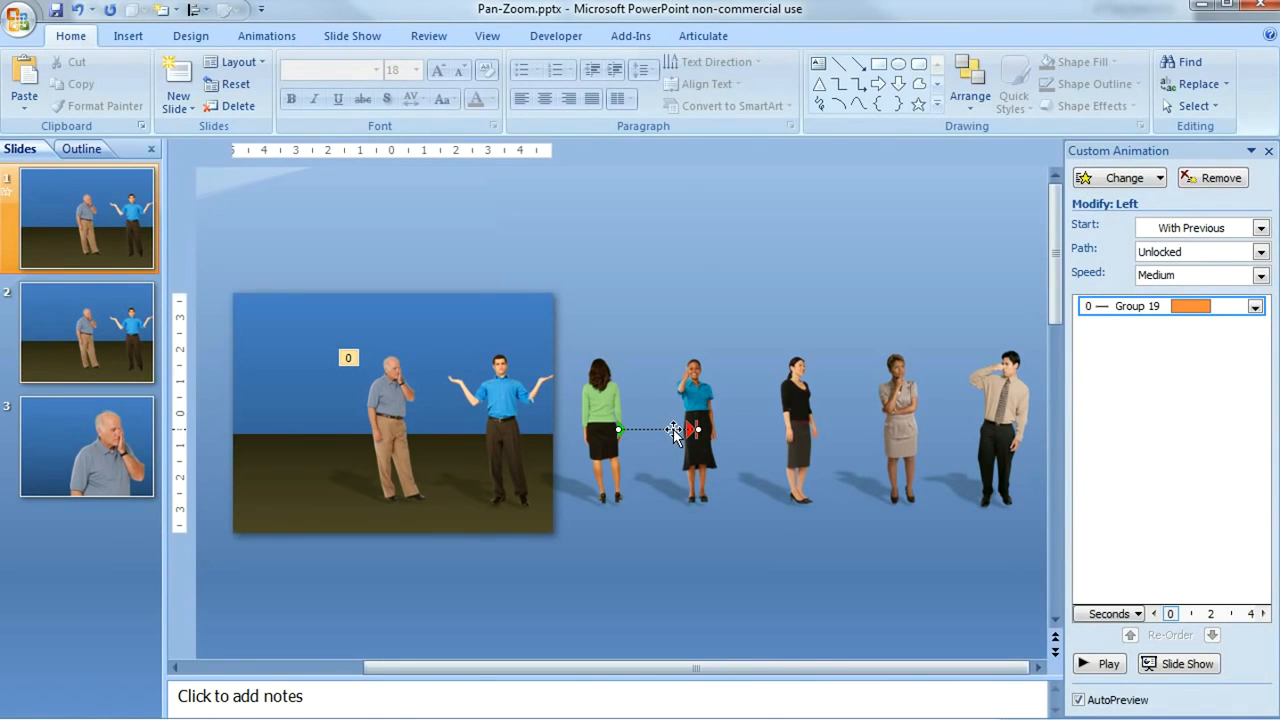
{"action": "left_click_drag", "start_coordinate": [574, 429], "coordinate": [303, 432]}
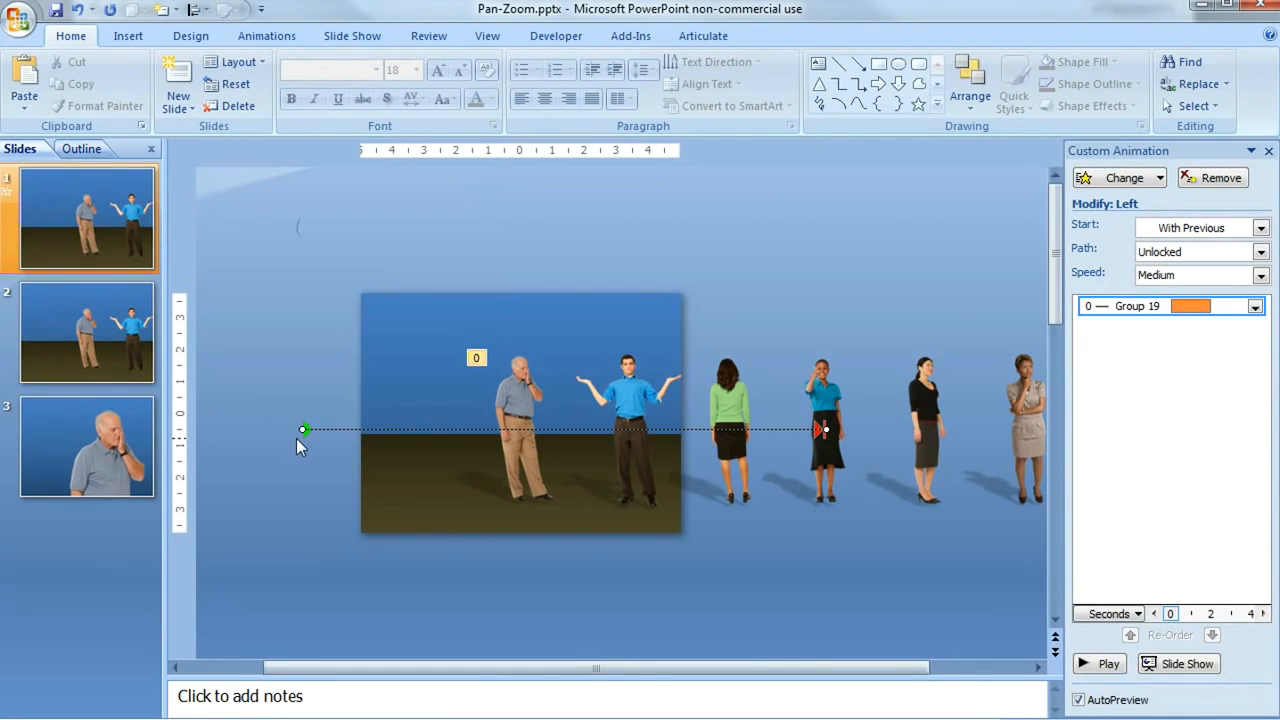
Step: Set the motion path animation's speed to 6 seconds in its timing options
{"action": "left_click", "coordinate": [1254, 307]}
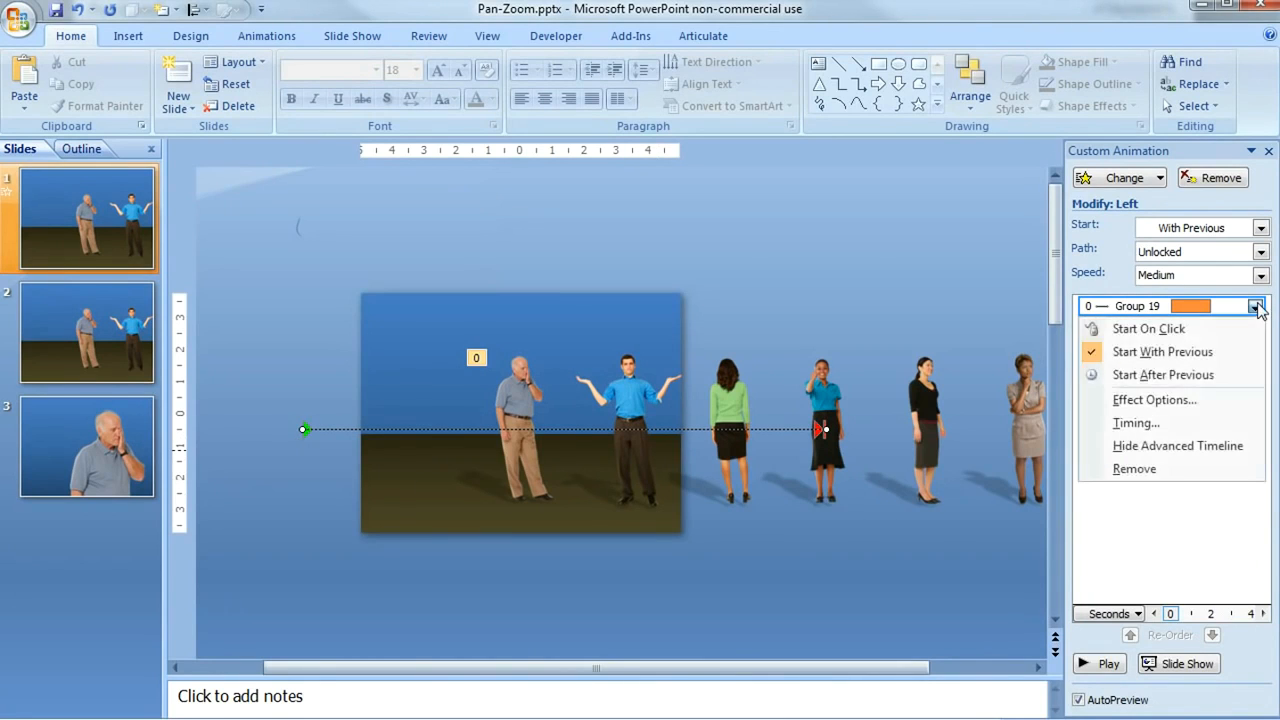
{"action": "left_click", "coordinate": [1191, 424]}
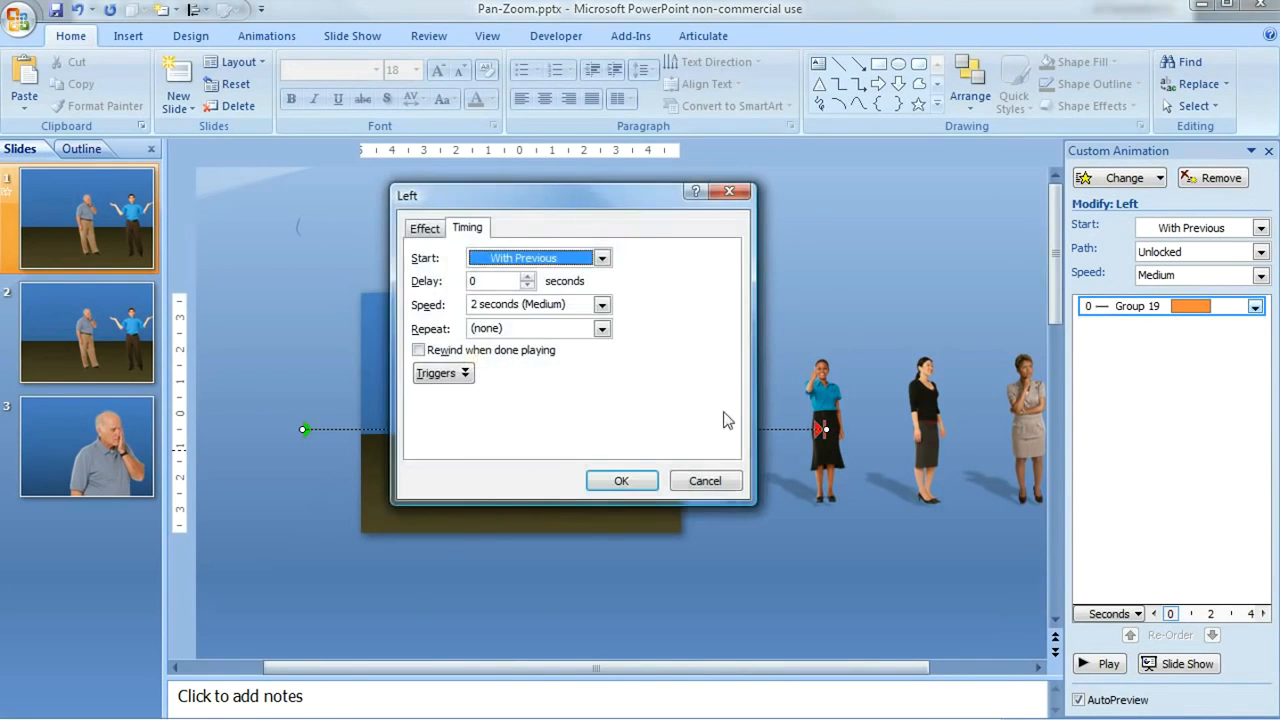
{"action": "left_click", "coordinate": [474, 303]}
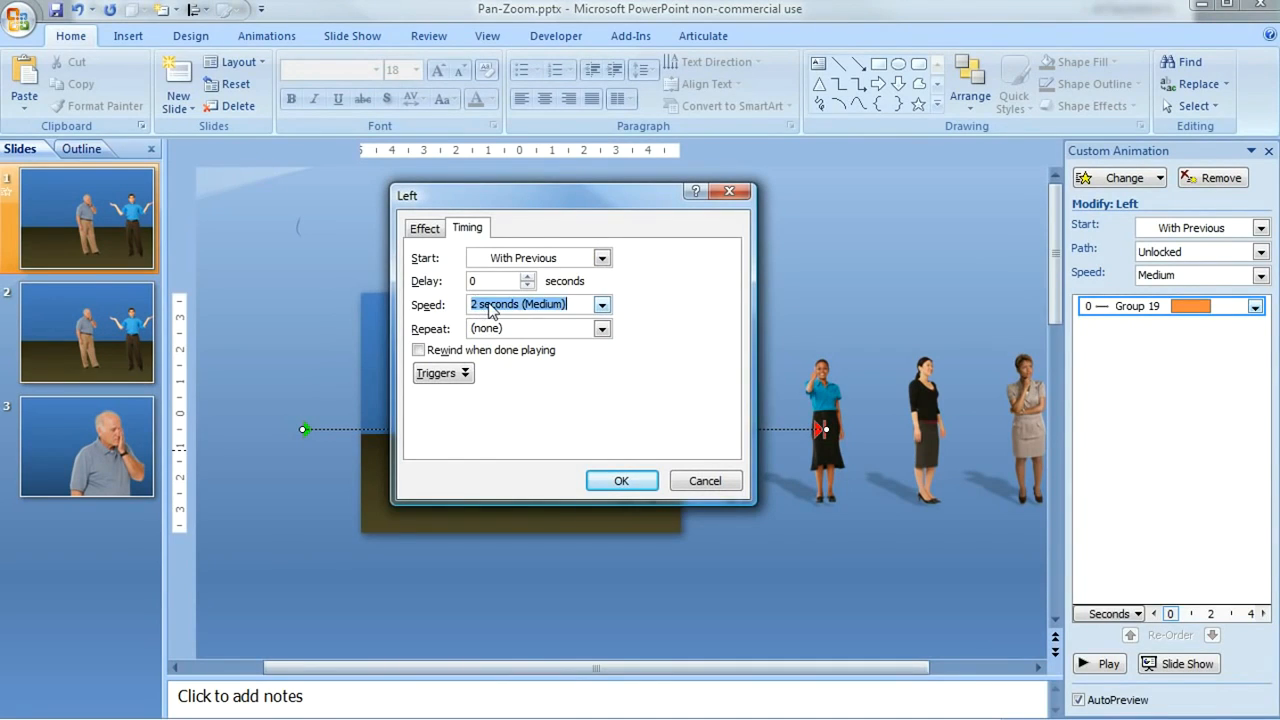
{"action": "key", "text": "Home"}
{"action": "key", "text": "Delete"}
{"action": "type", "text": "6"}
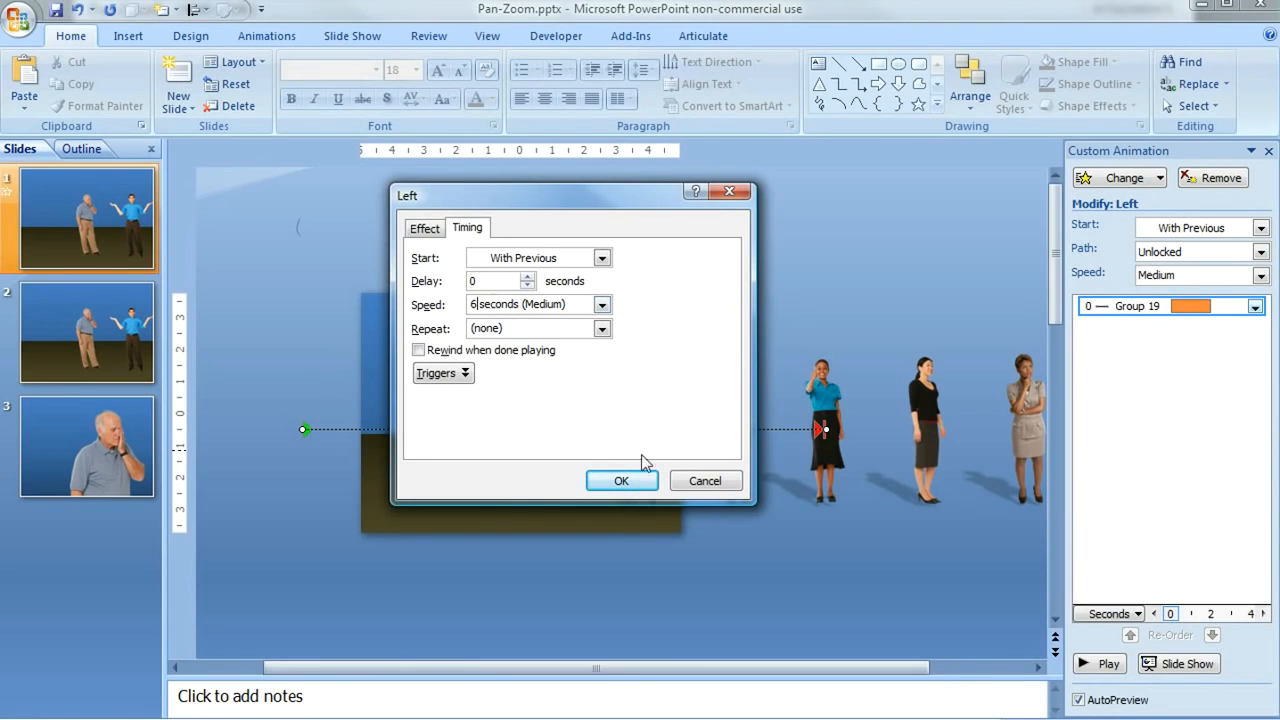
{"action": "left_click", "coordinate": [621, 481]}
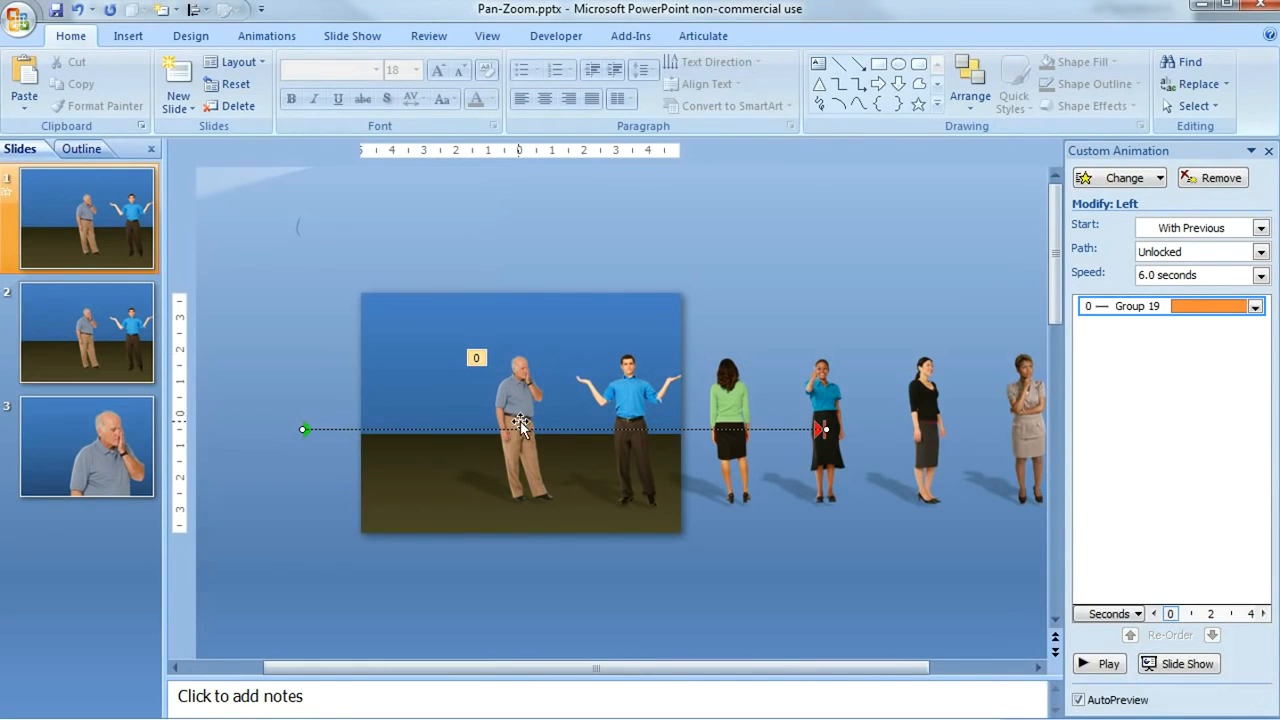
Step: Examine the close-up on slide 3, checking the man's picture, the Crop tool and the blue background rectangle
{"action": "left_click", "coordinate": [128, 433]}
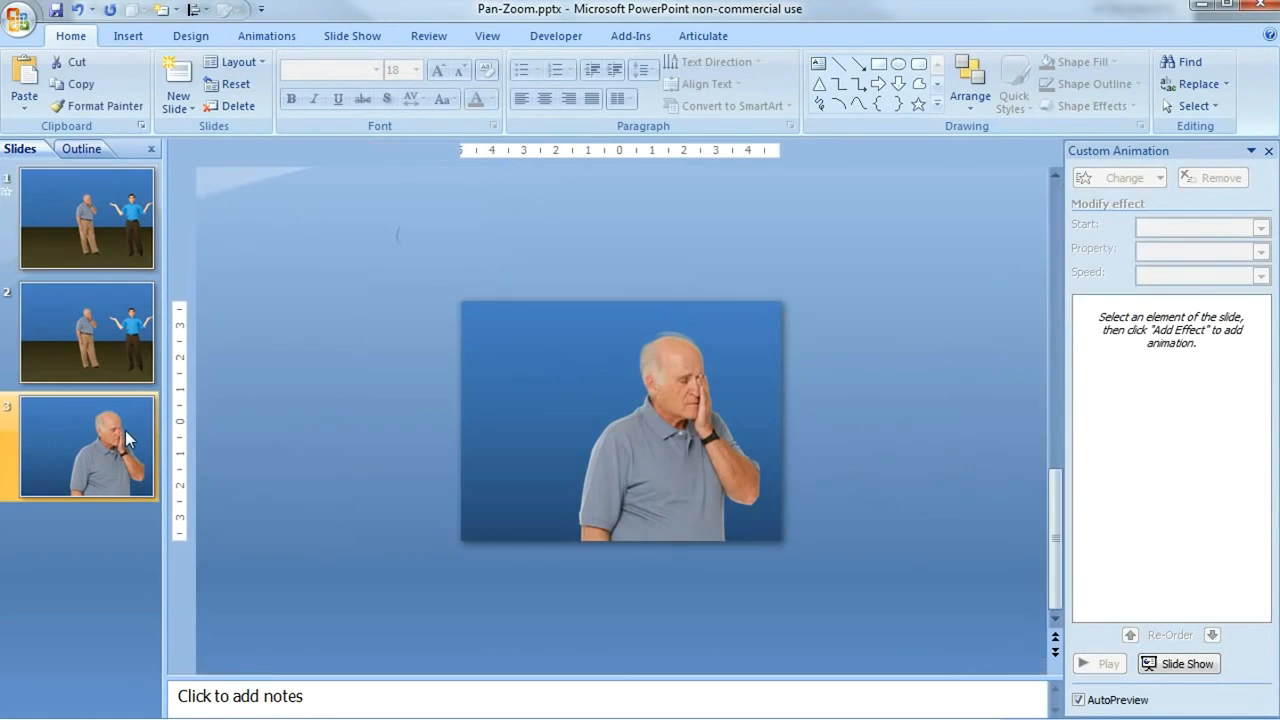
{"action": "left_click", "coordinate": [621, 491]}
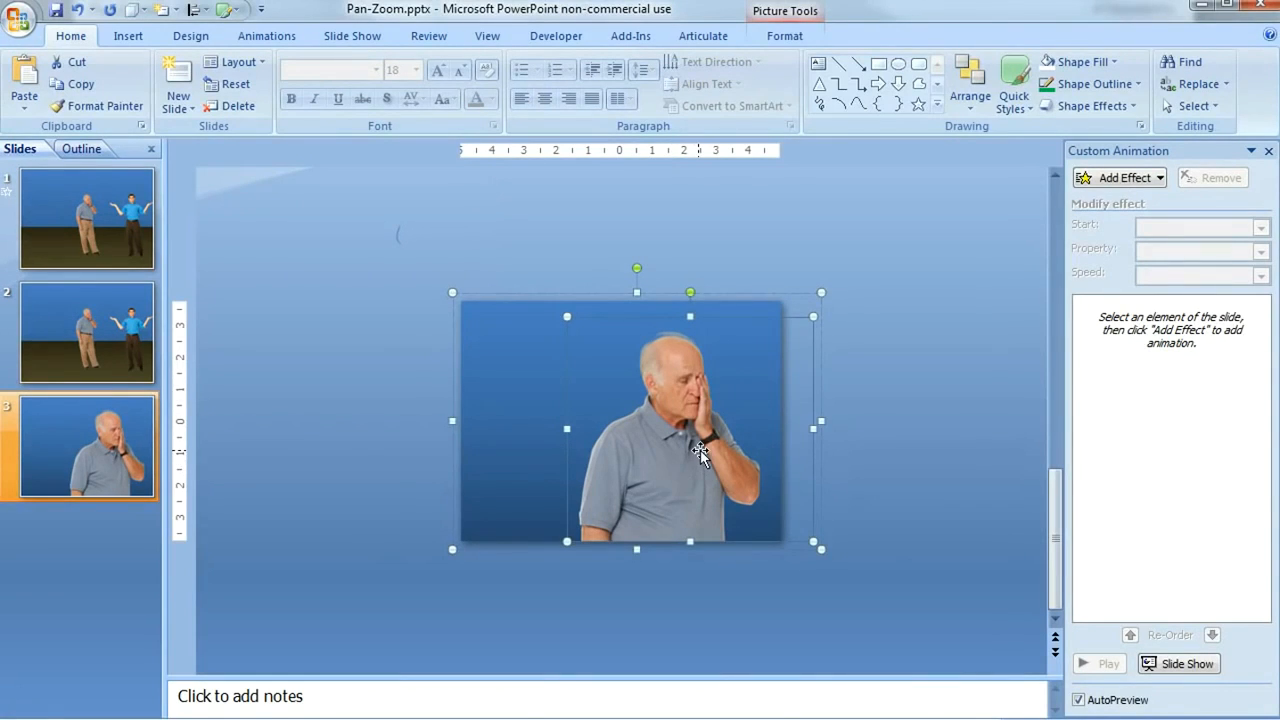
{"action": "left_click", "coordinate": [786, 38]}
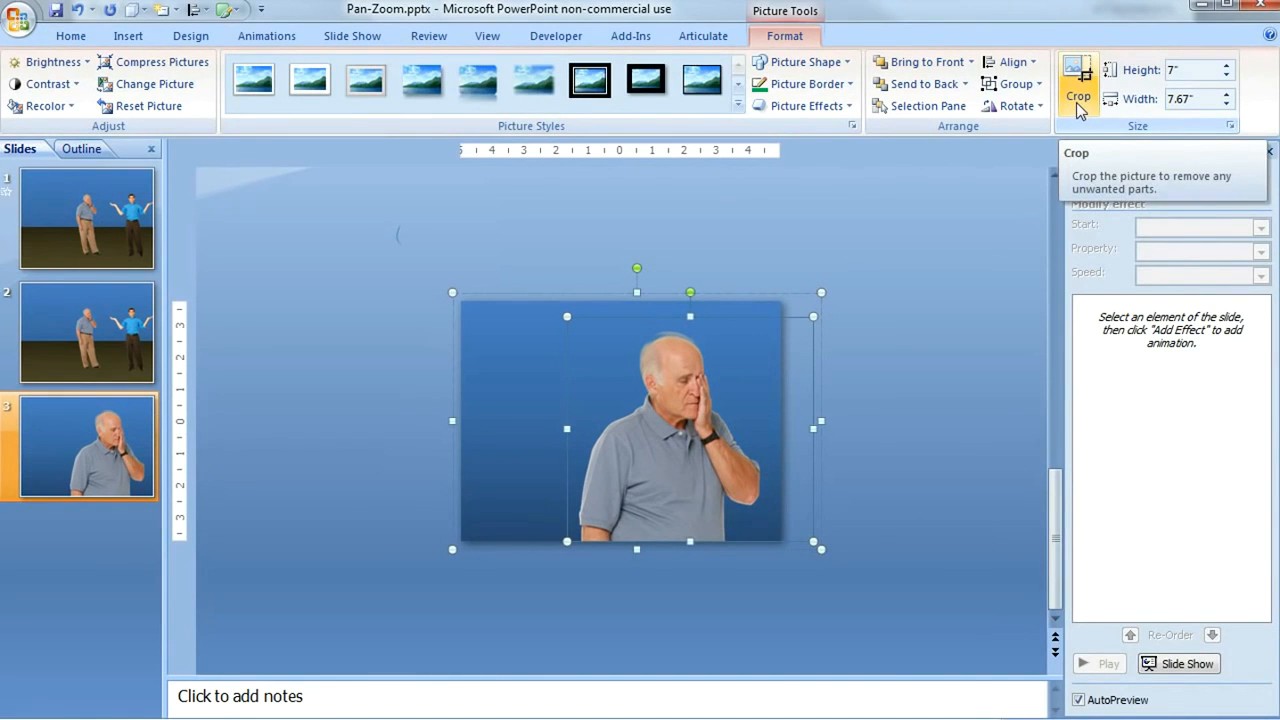
{"action": "left_click", "coordinate": [583, 264]}
{"action": "left_click", "coordinate": [533, 322]}
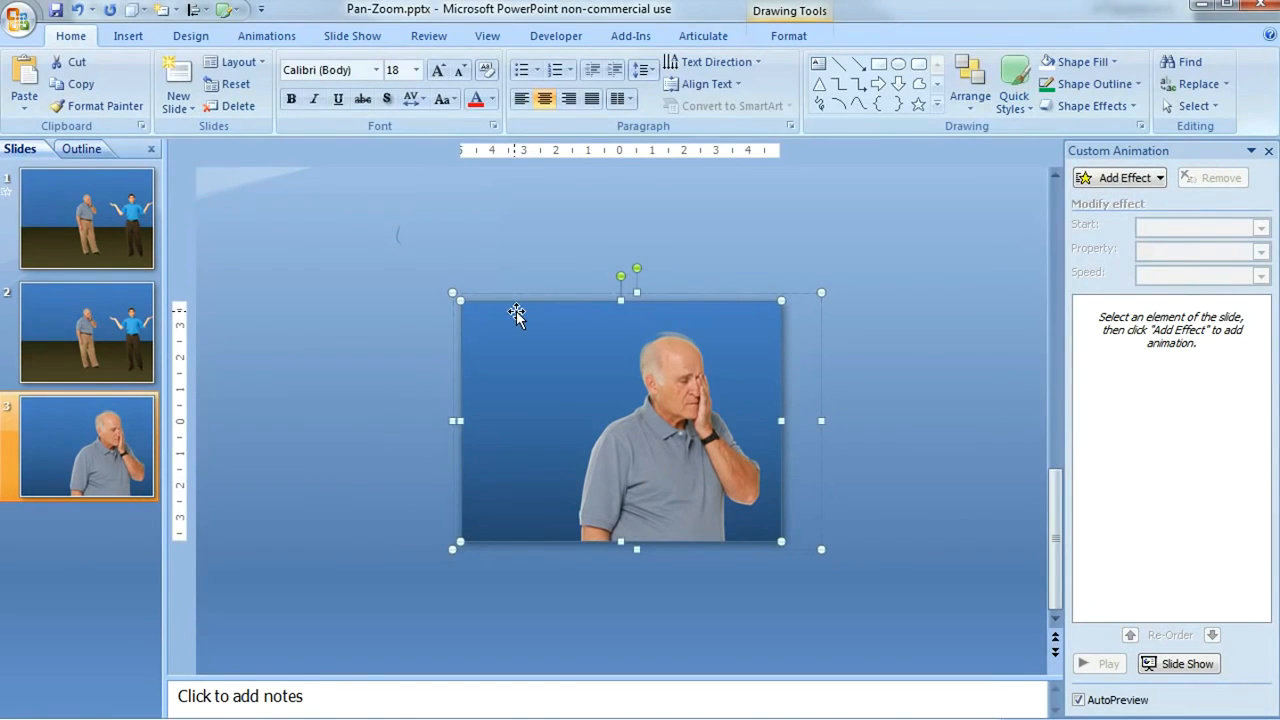
Step: Cut the grouped close-up of the older man from slide 3 and paste it onto slide 2
{"action": "left_click", "coordinate": [521, 266]}
{"action": "left_click", "coordinate": [553, 324]}
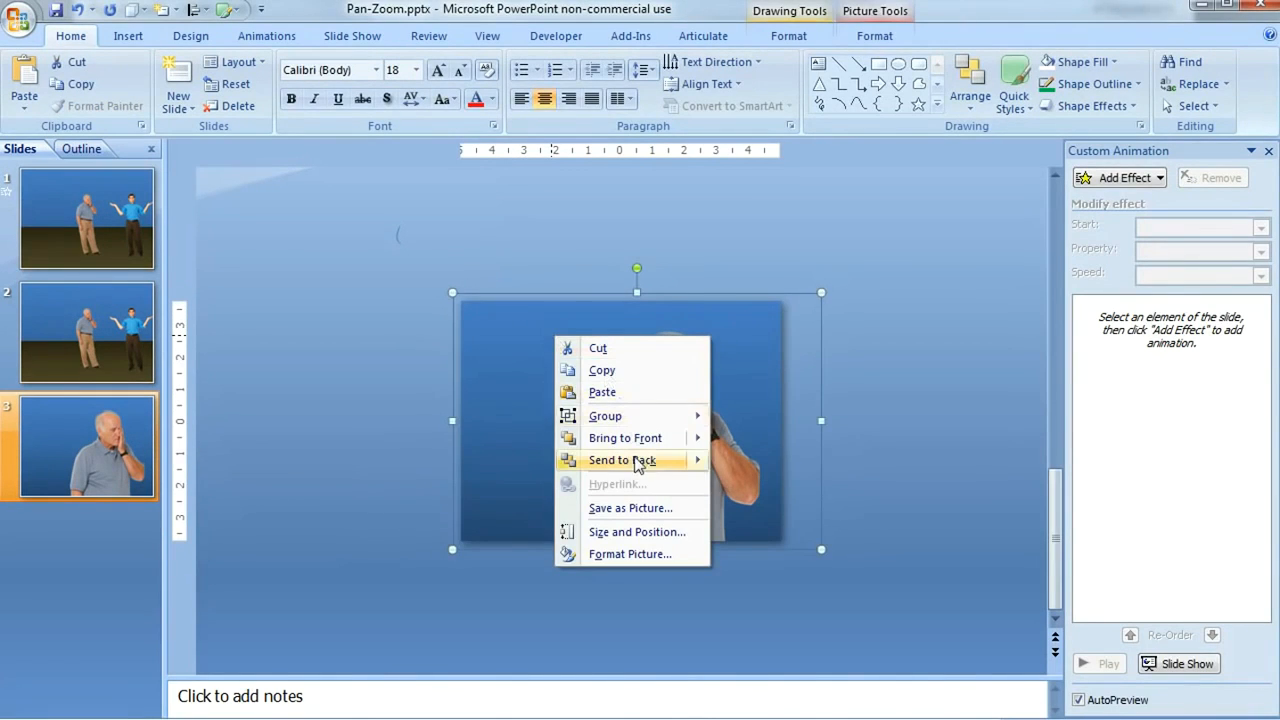
{"action": "left_click", "coordinate": [638, 356]}
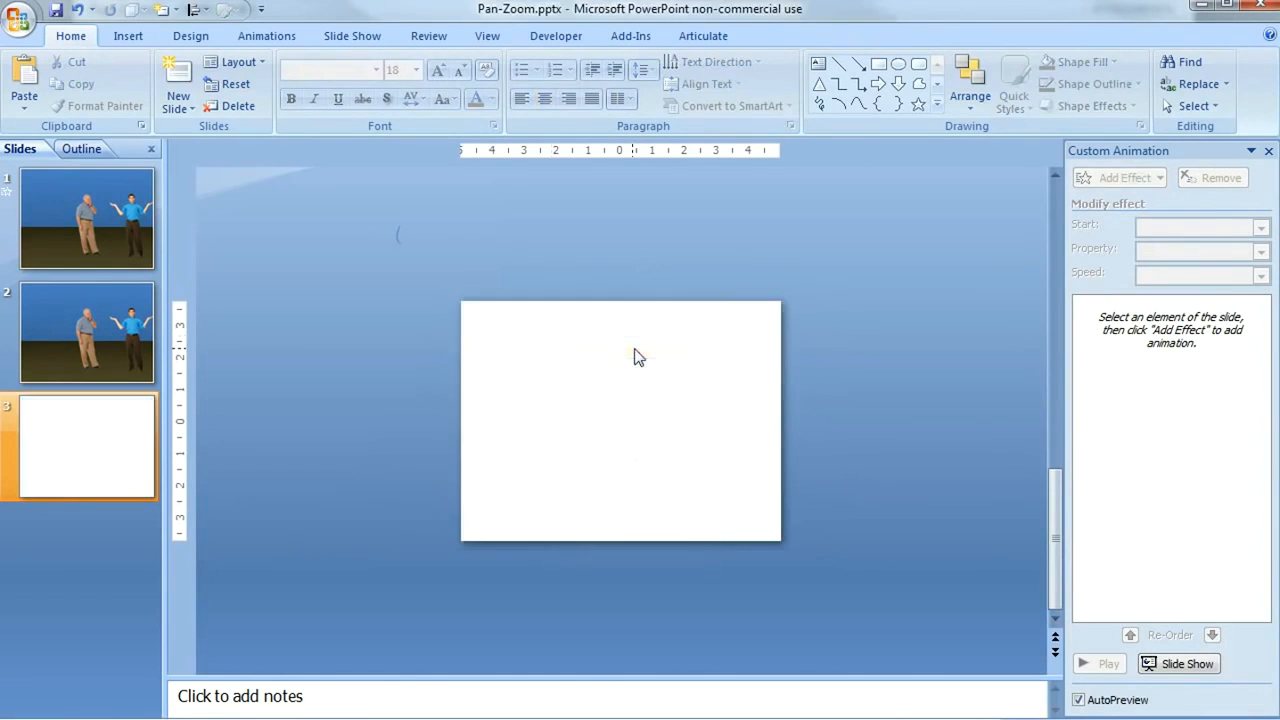
{"action": "left_click", "coordinate": [44, 304]}
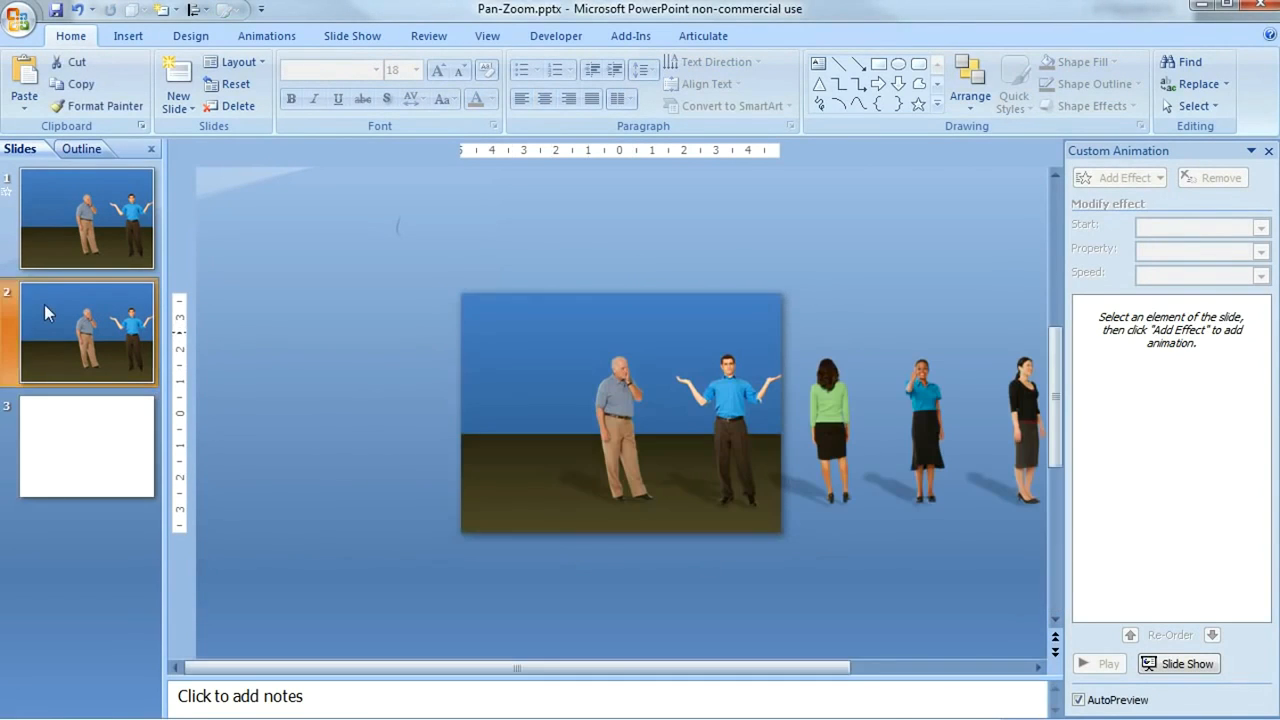
{"action": "right_click", "coordinate": [366, 352]}
{"action": "left_click", "coordinate": [416, 410]}
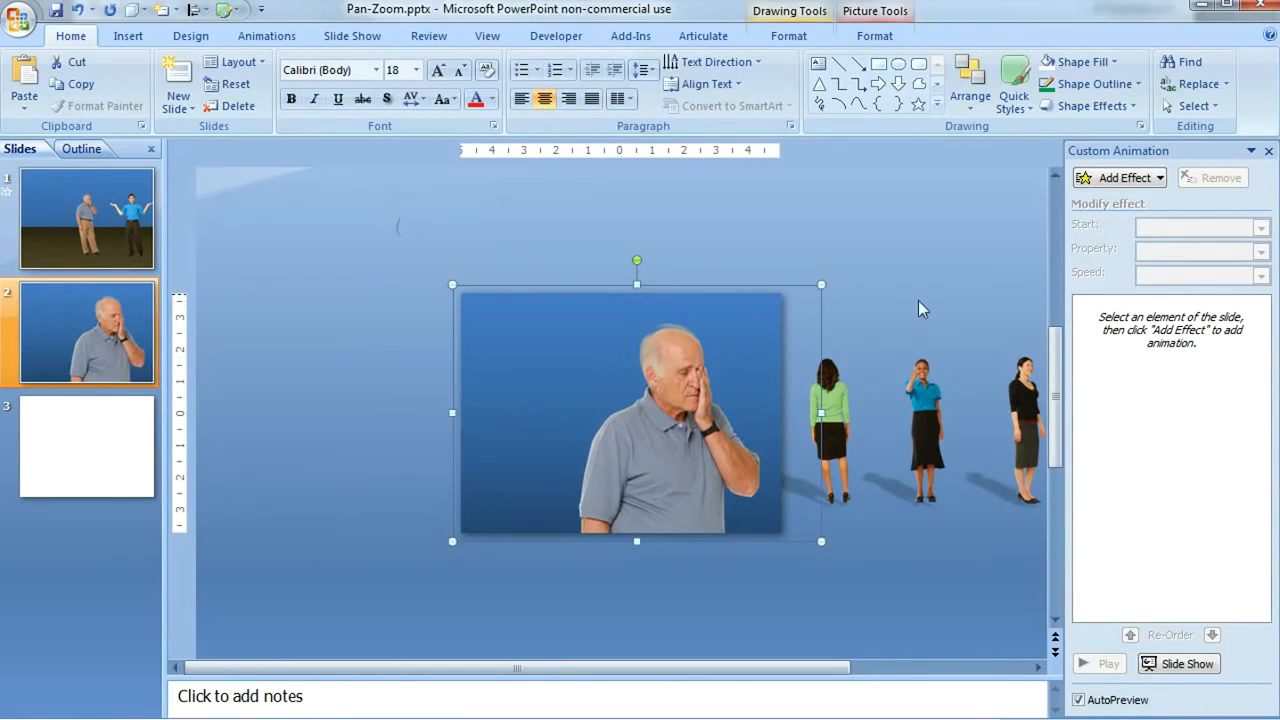
Step: Add a Faded Zoom entrance effect to the man's close-up on slide 2 and set it to start With Previous
{"action": "left_click", "coordinate": [1152, 182]}
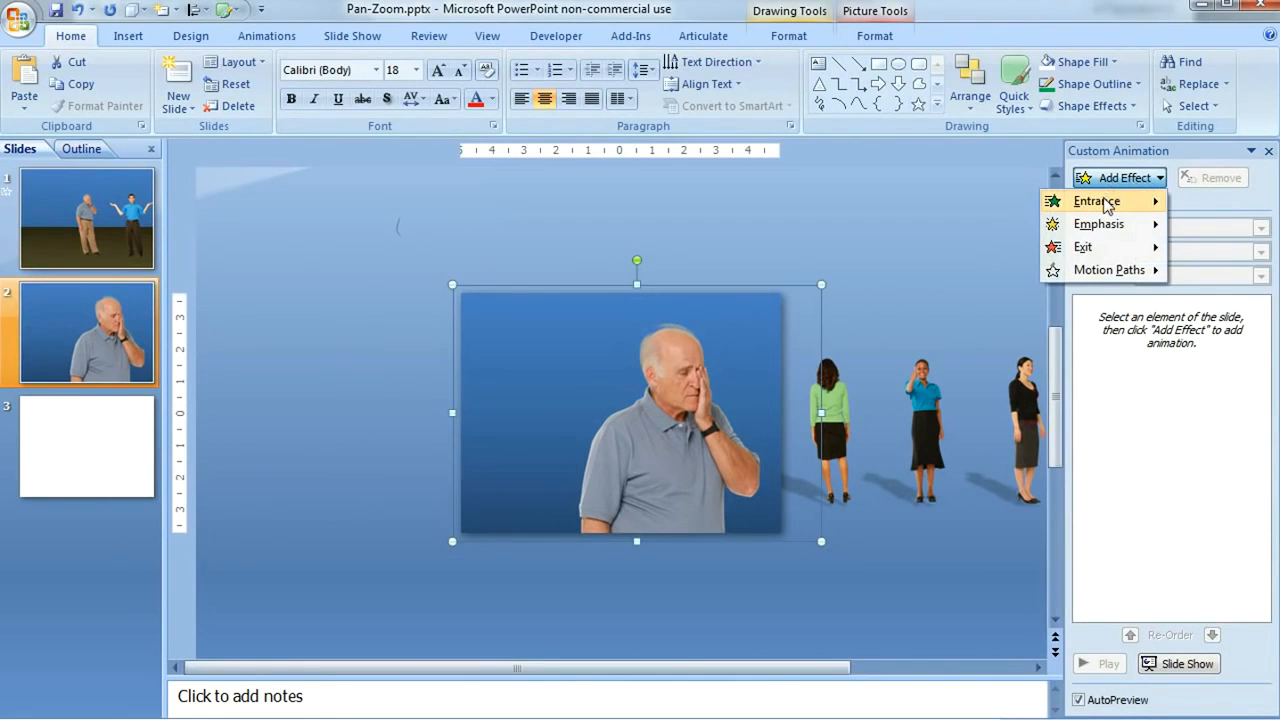
{"action": "mouse_move", "coordinate": [1105, 205]}
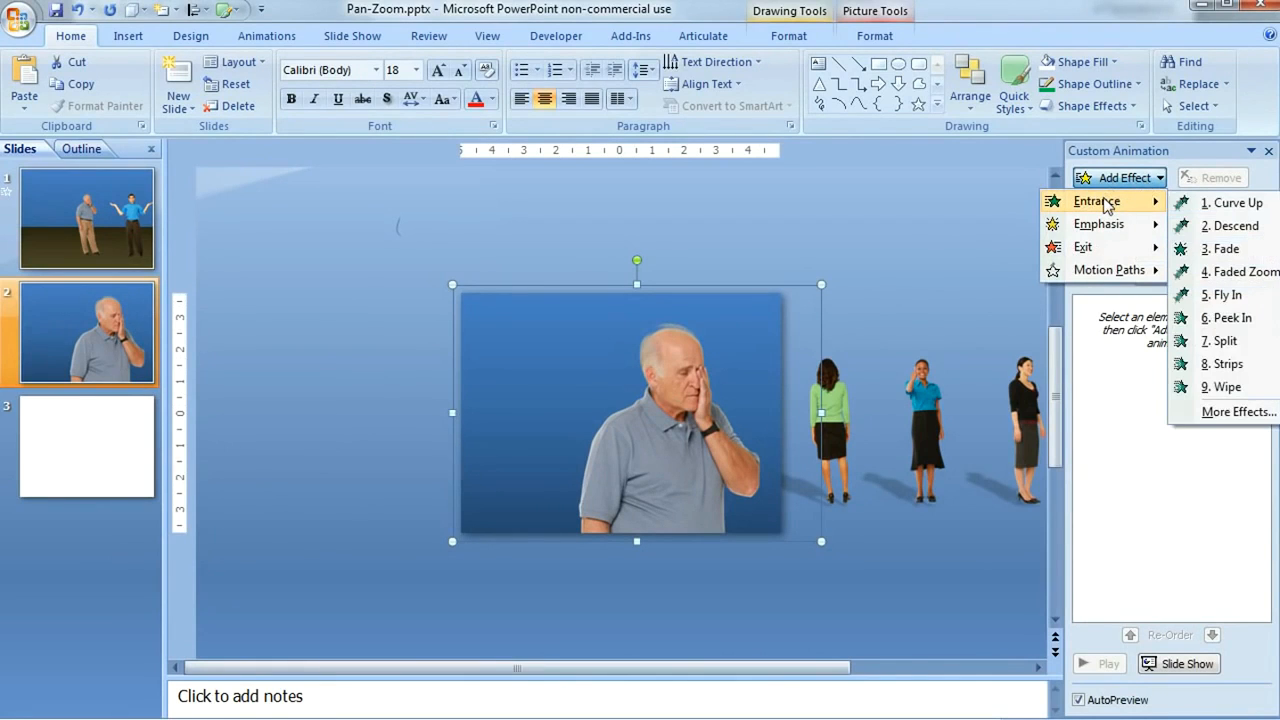
{"action": "left_click", "coordinate": [1240, 272]}
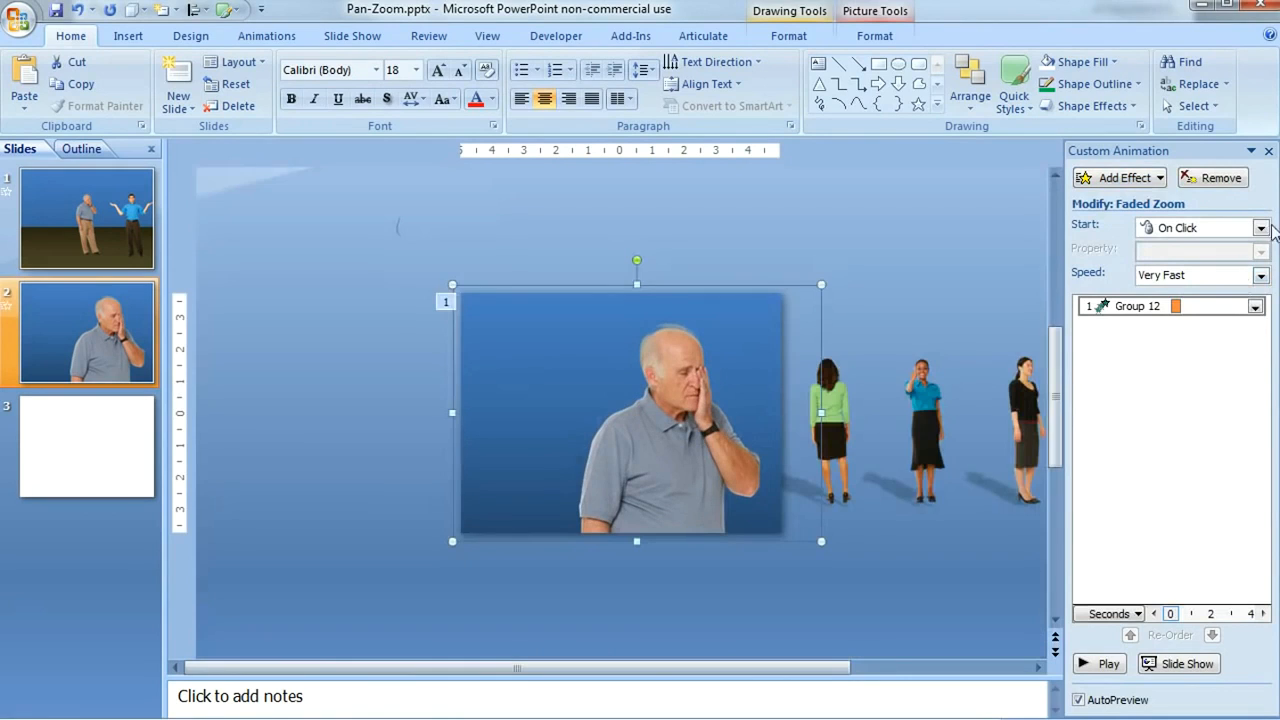
{"action": "left_click", "coordinate": [1261, 228]}
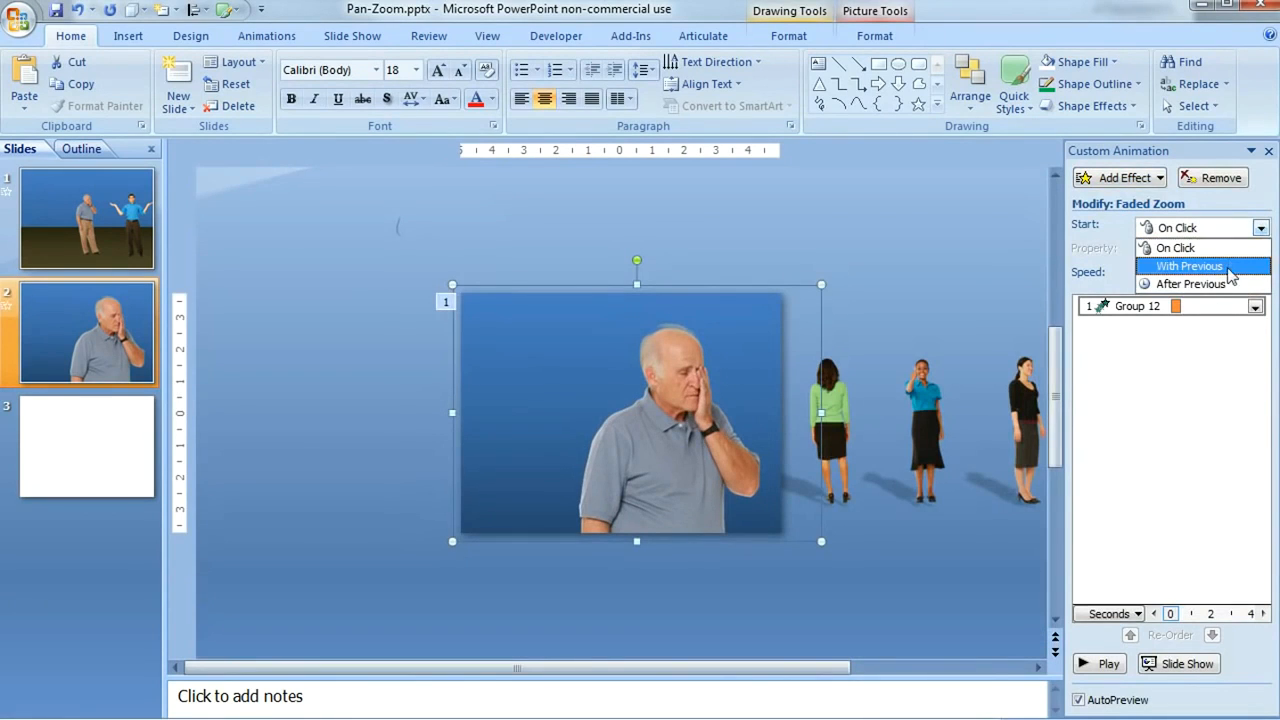
{"action": "left_click", "coordinate": [1190, 266]}
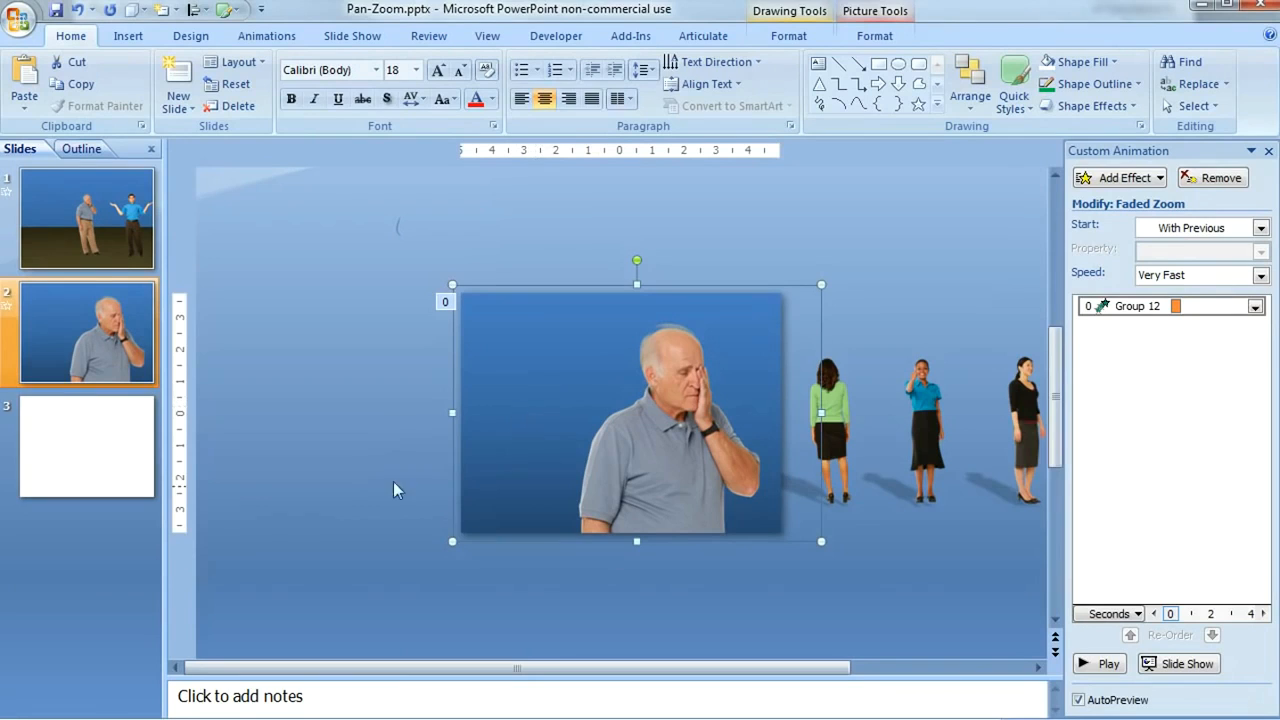
Step: Delete the blank slide 3 from the presentation
{"action": "left_click", "coordinate": [122, 465]}
{"action": "right_click", "coordinate": [119, 459]}
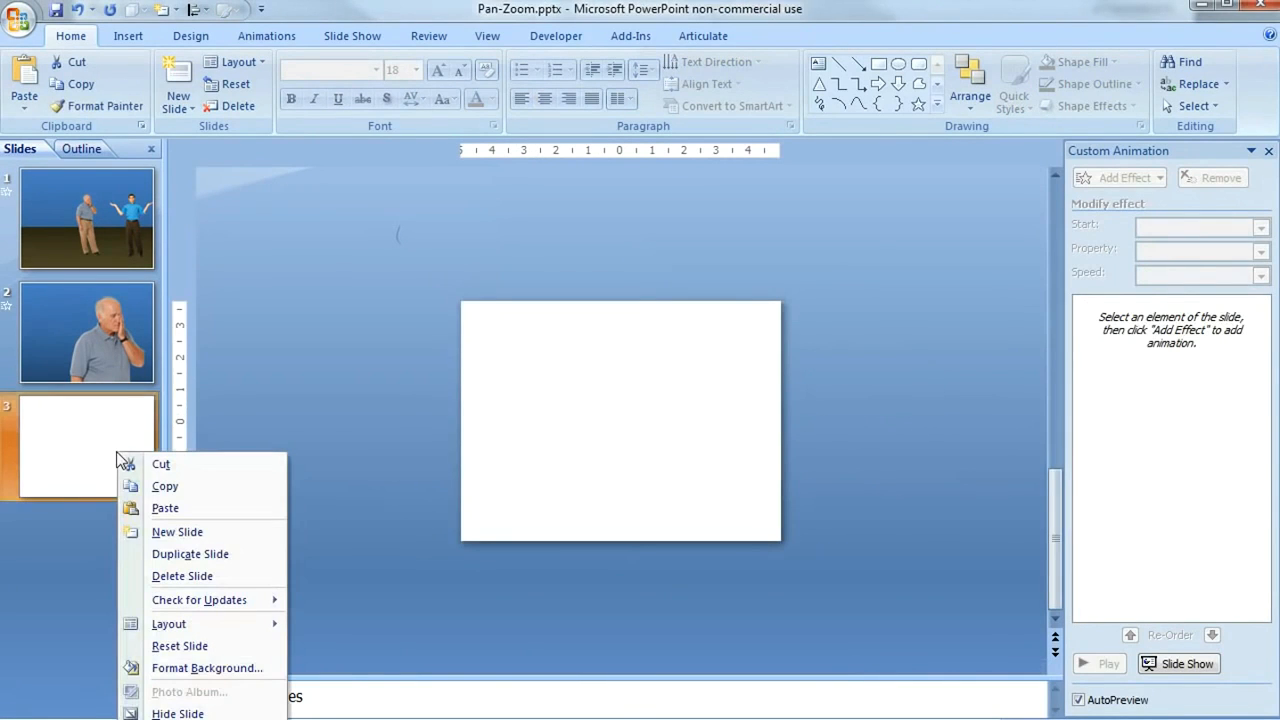
{"action": "left_click", "coordinate": [178, 575]}
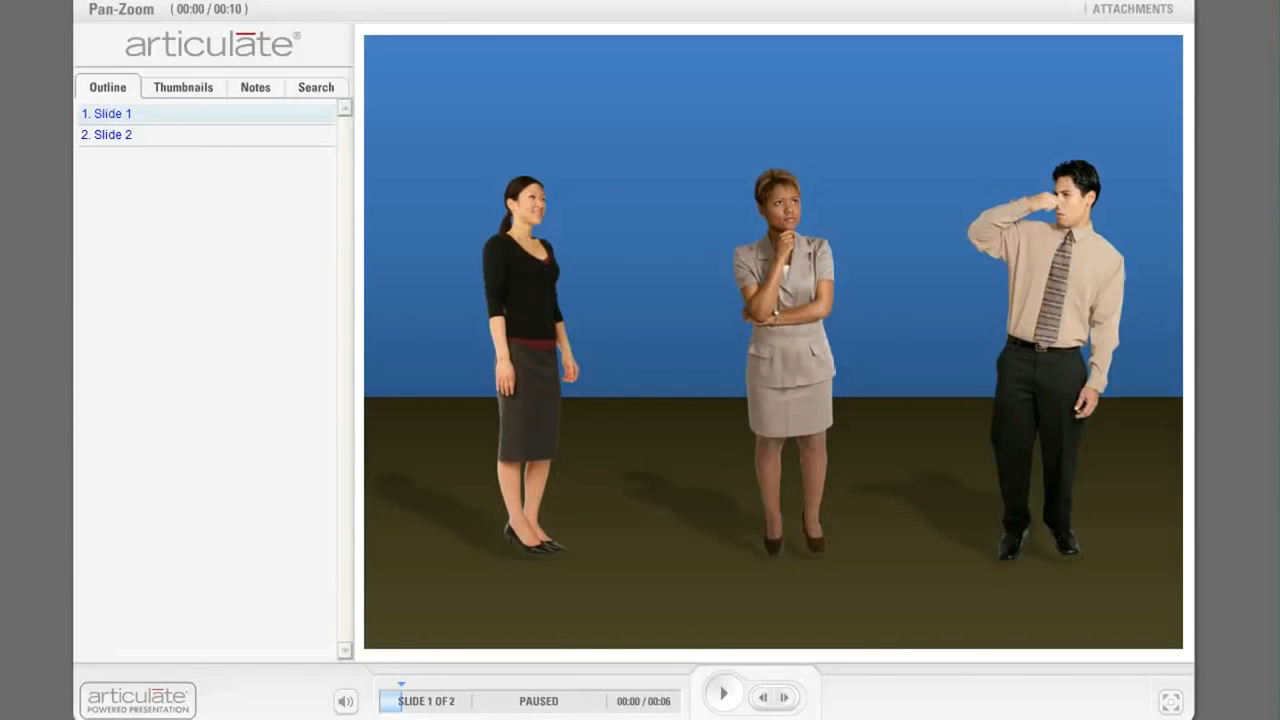
Step: Play the published Pan-Zoom presentation to review the pan across the people
{"action": "left_click", "coordinate": [727, 700]}
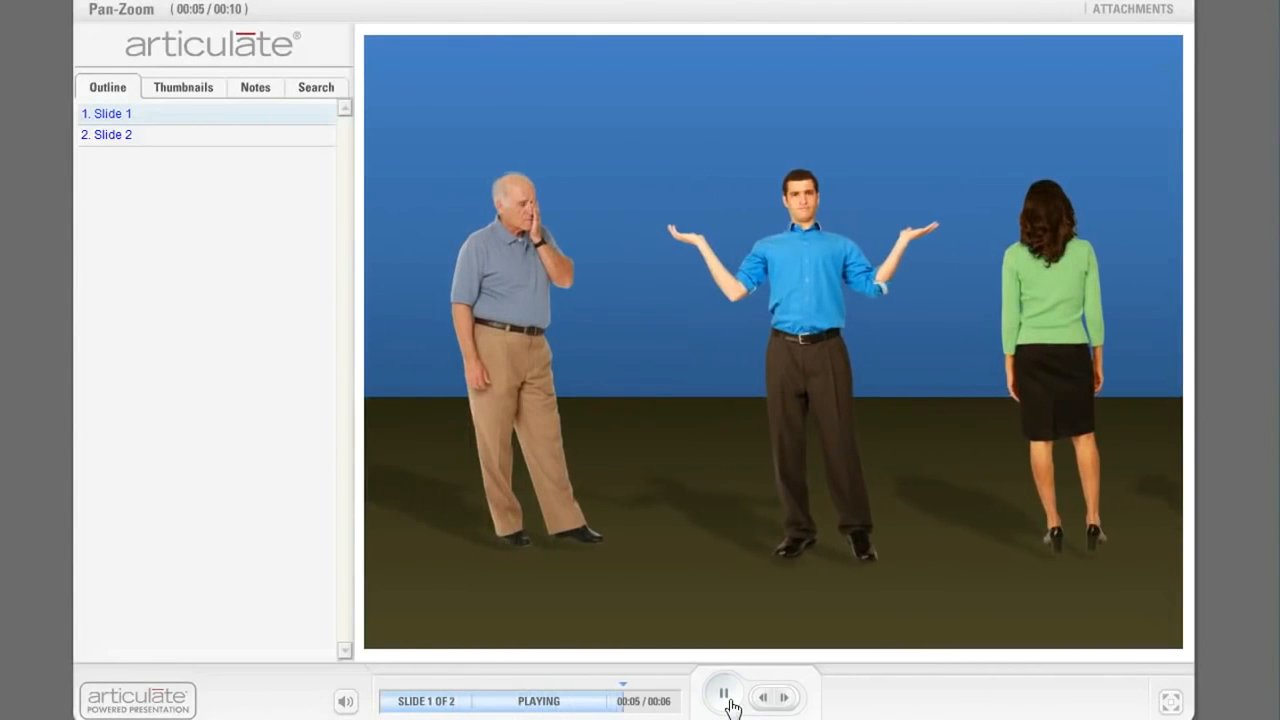
{"action": "left_click", "coordinate": [729, 700]}
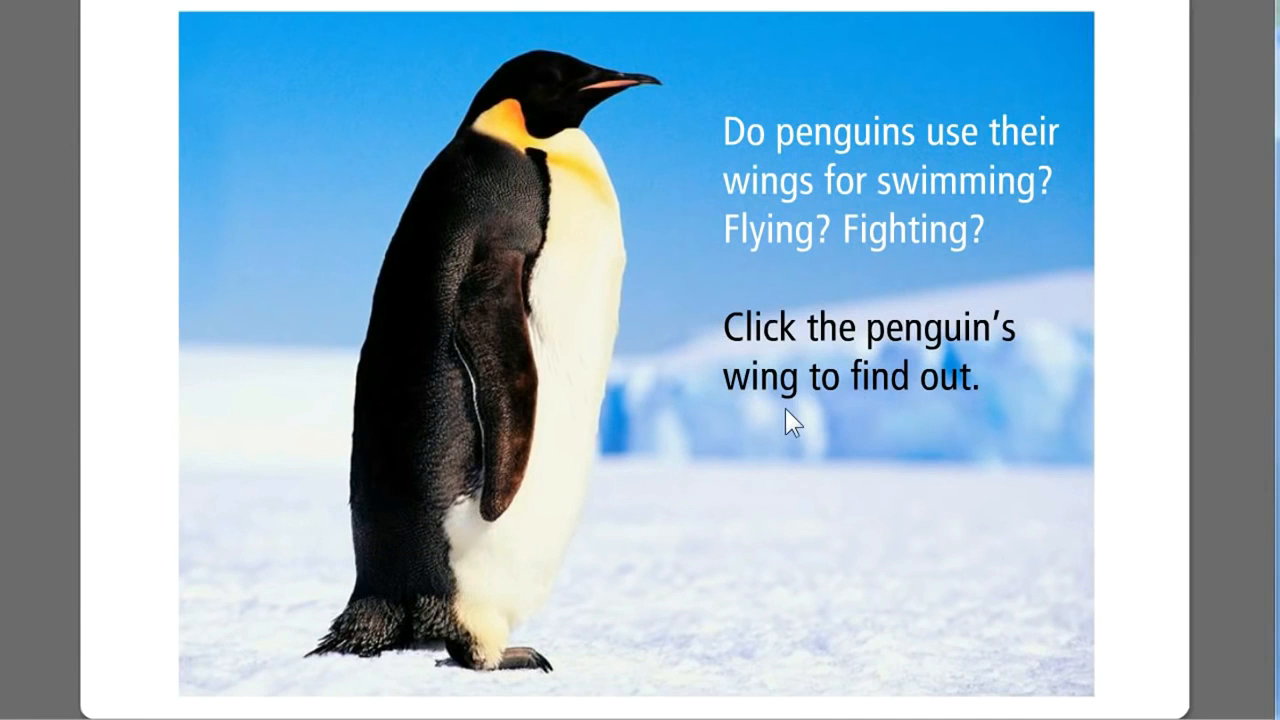
Step: Try the penguin's wing hotspot in the published demo, and check the background photo and text box on the Penguins2.pptx slide
{"action": "left_click", "coordinate": [497, 384]}
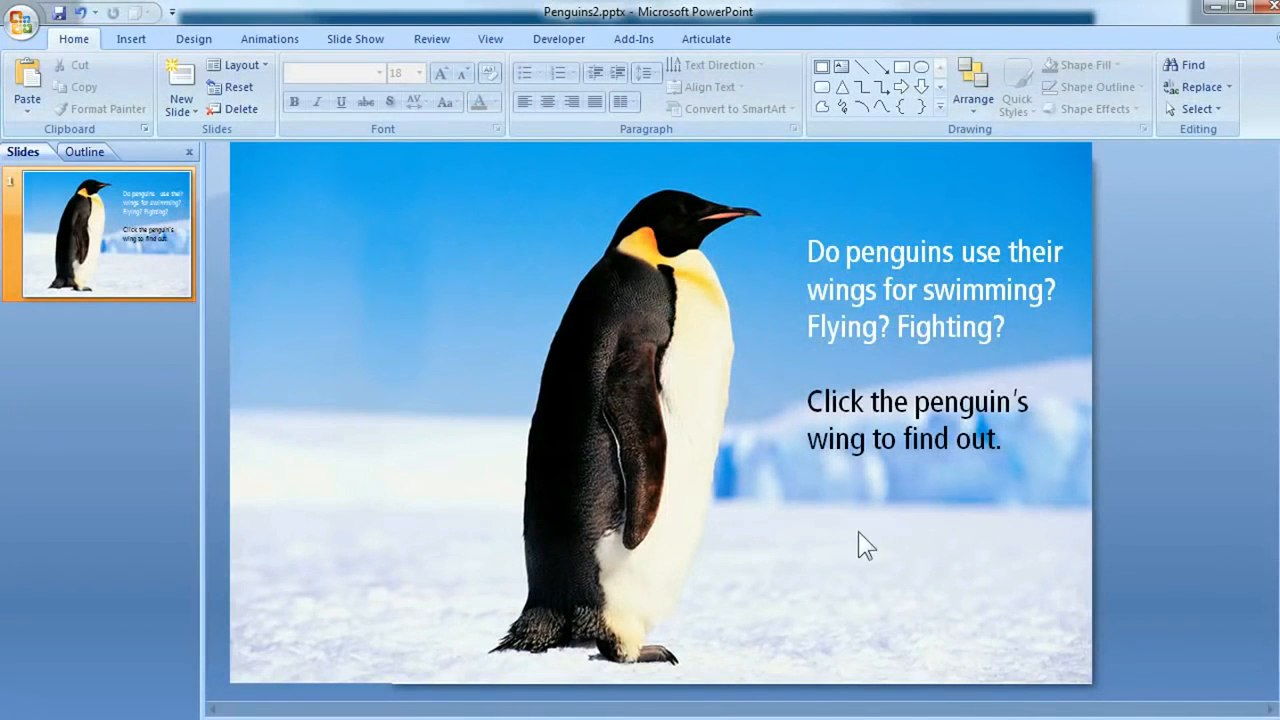
{"action": "left_click", "coordinate": [970, 532]}
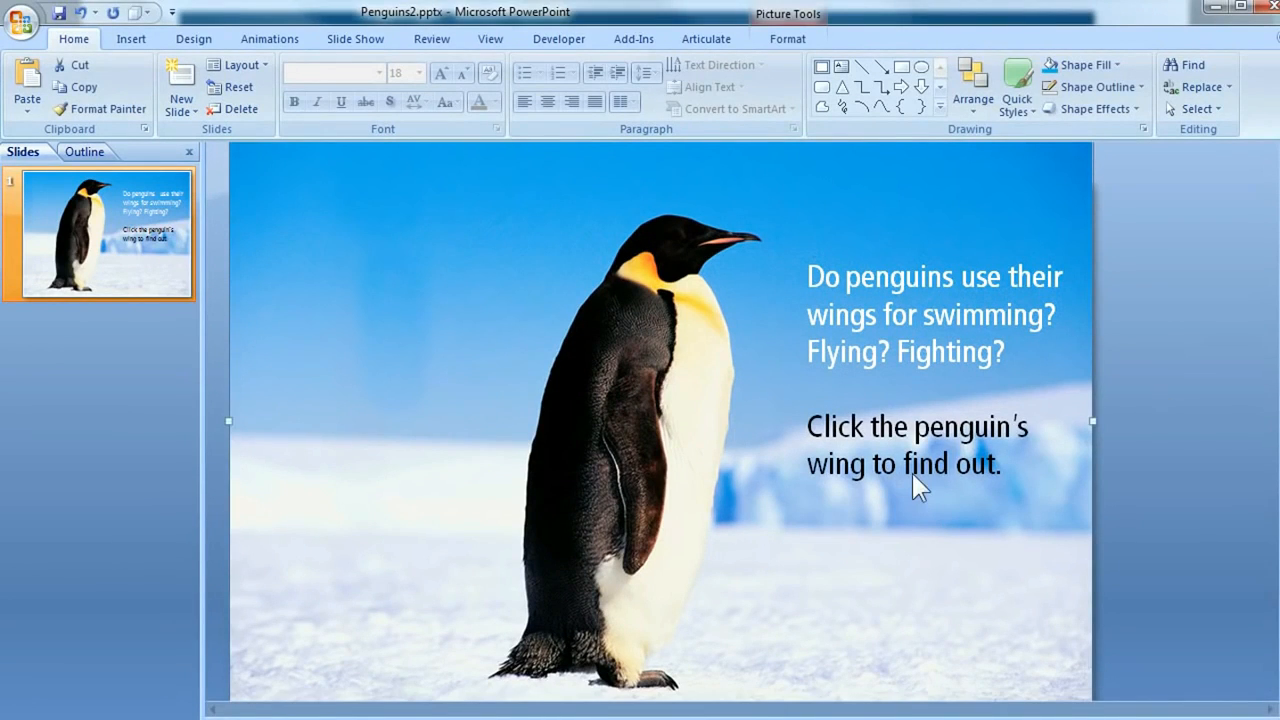
{"action": "left_click", "coordinate": [966, 284]}
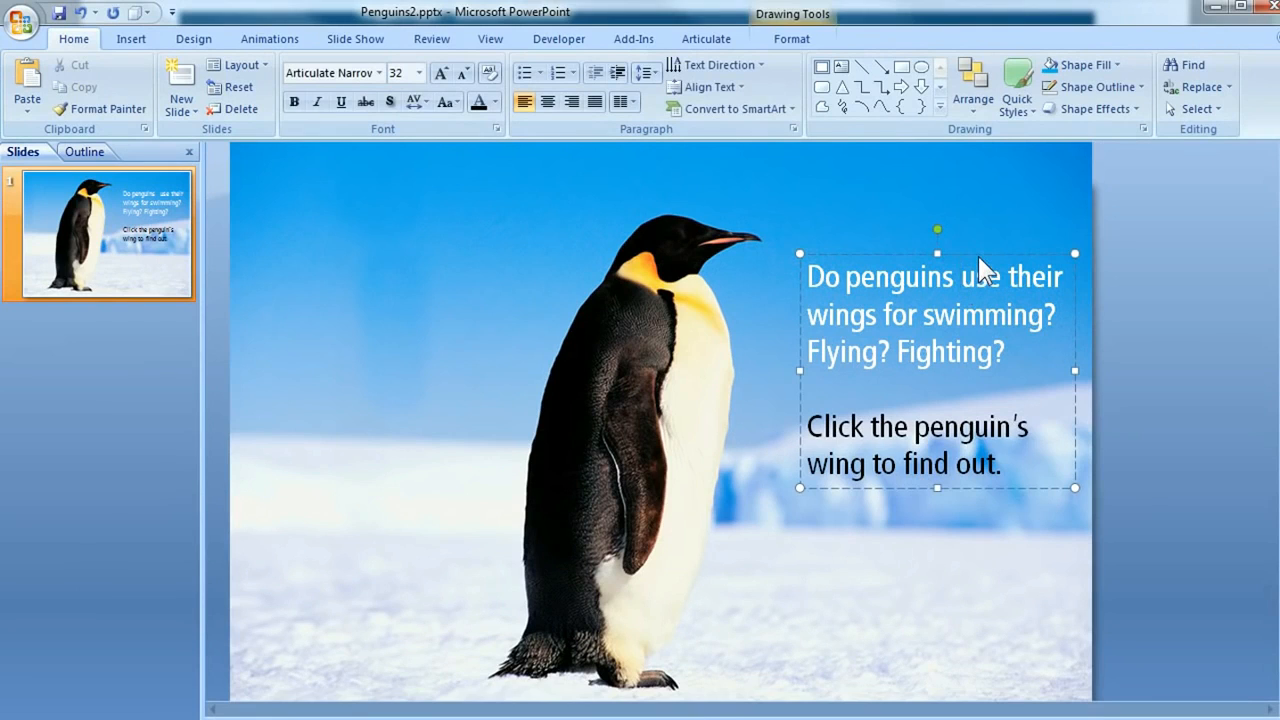
{"action": "left_click", "coordinate": [978, 256]}
Step: Duplicate the penguin slide to create a second copy
{"action": "left_click", "coordinate": [140, 272]}
{"action": "right_click", "coordinate": [140, 272]}
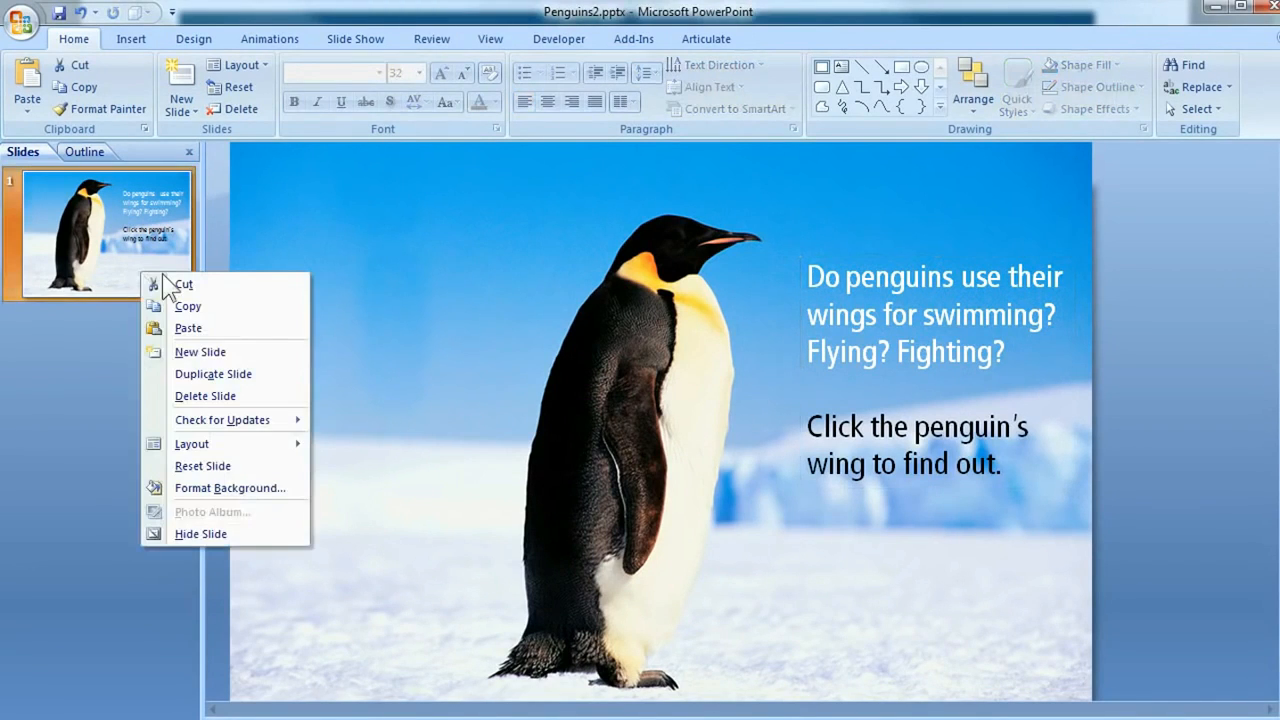
{"action": "left_click", "coordinate": [213, 374]}
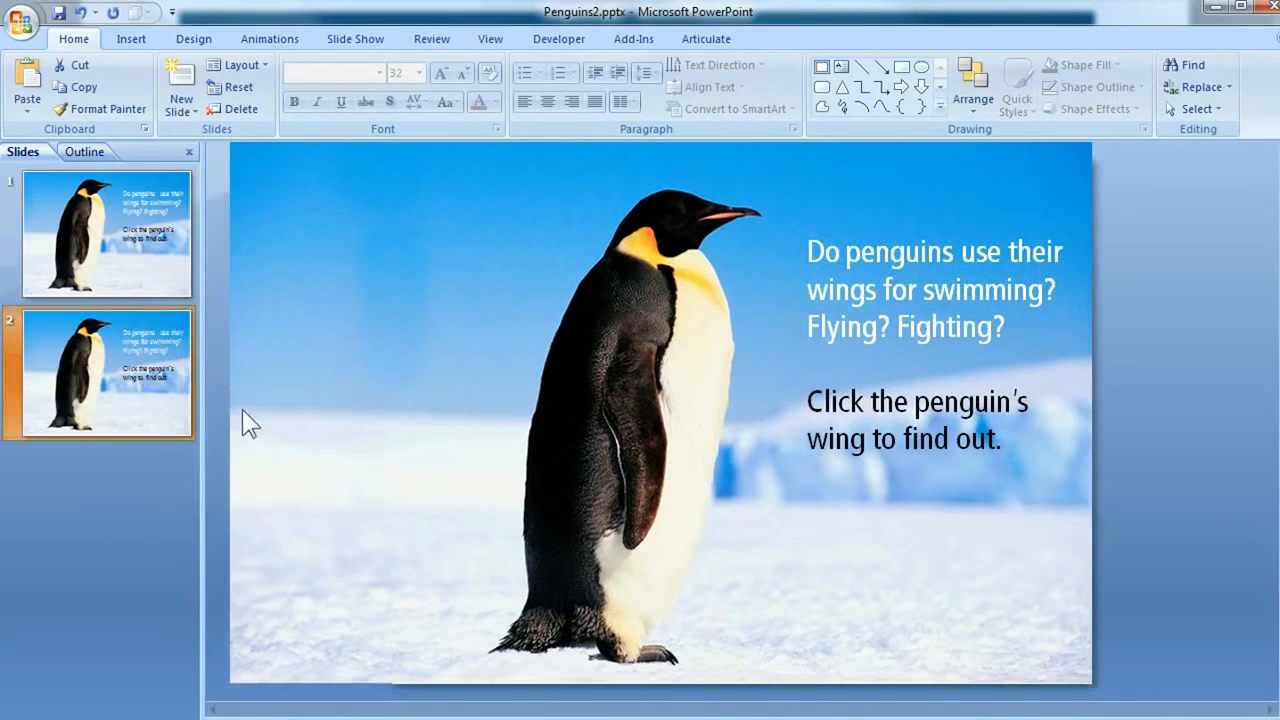
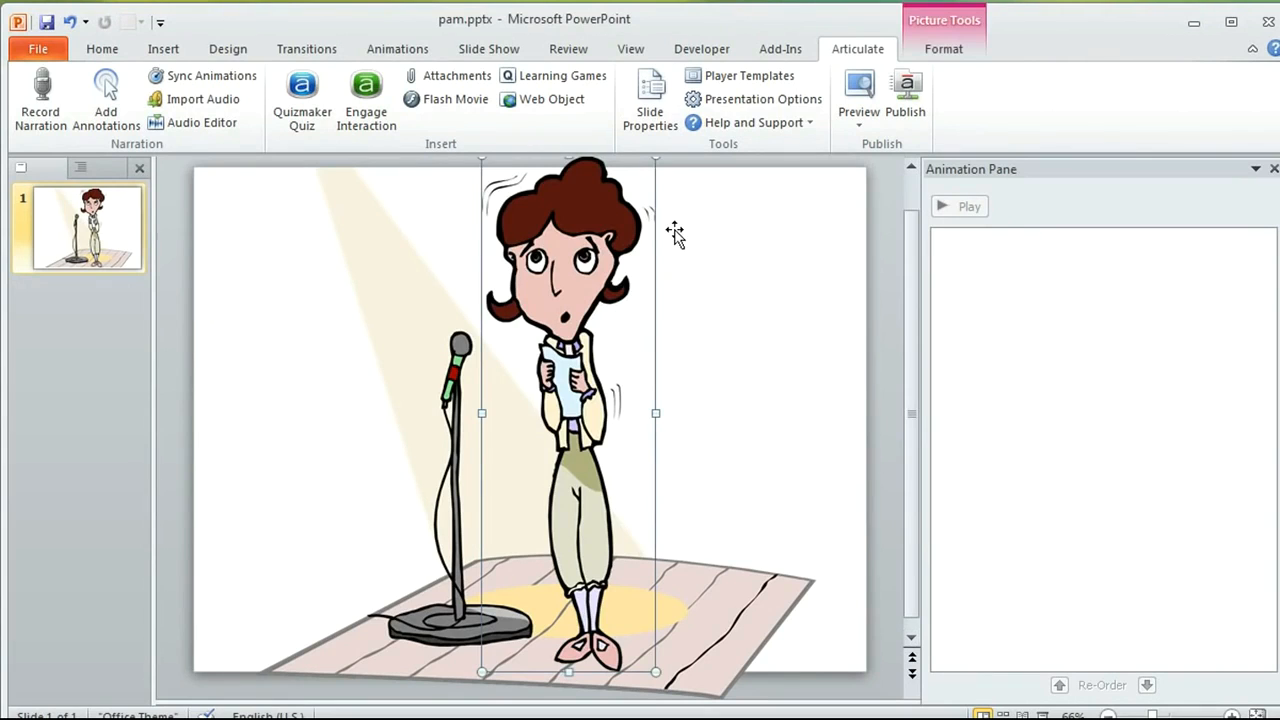
Step: Move the nervous woman's picture slightly lower on the pam.pptx slide and give it a scribbled Custom Path motion animation near her waist
{"action": "left_click_drag", "start_coordinate": [586, 246], "coordinate": [596, 278]}
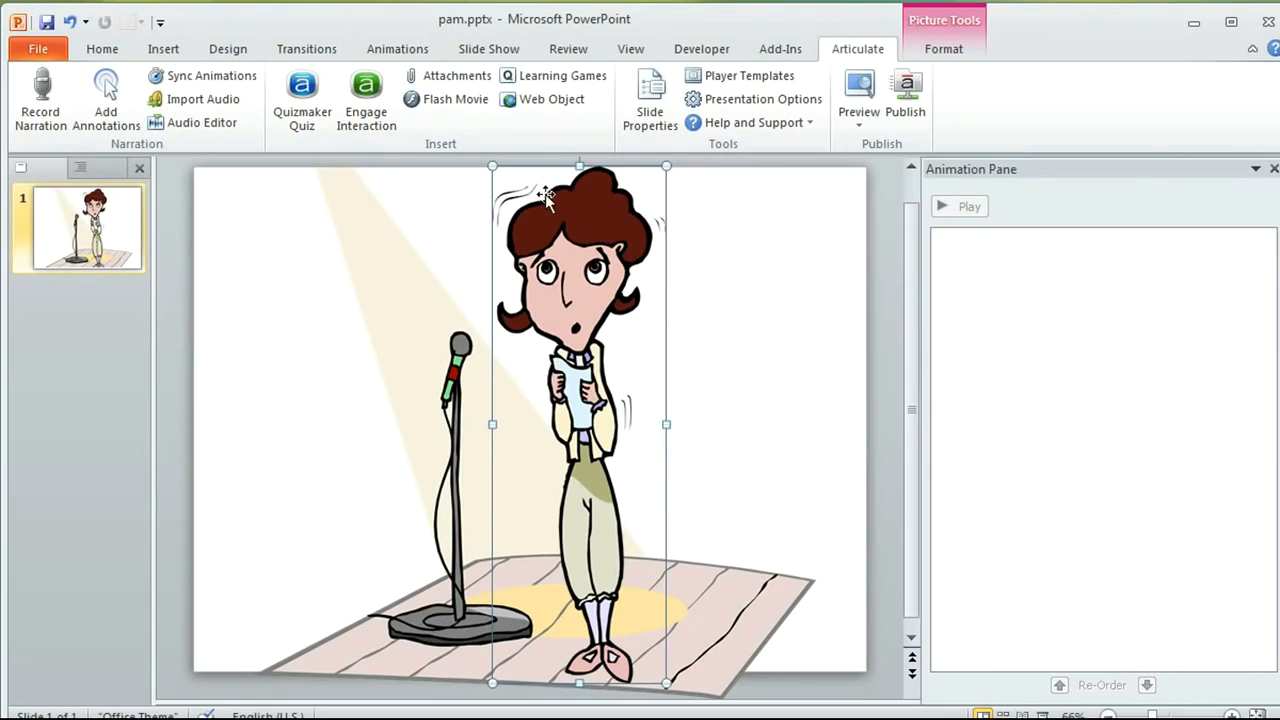
{"action": "left_click", "coordinate": [400, 50]}
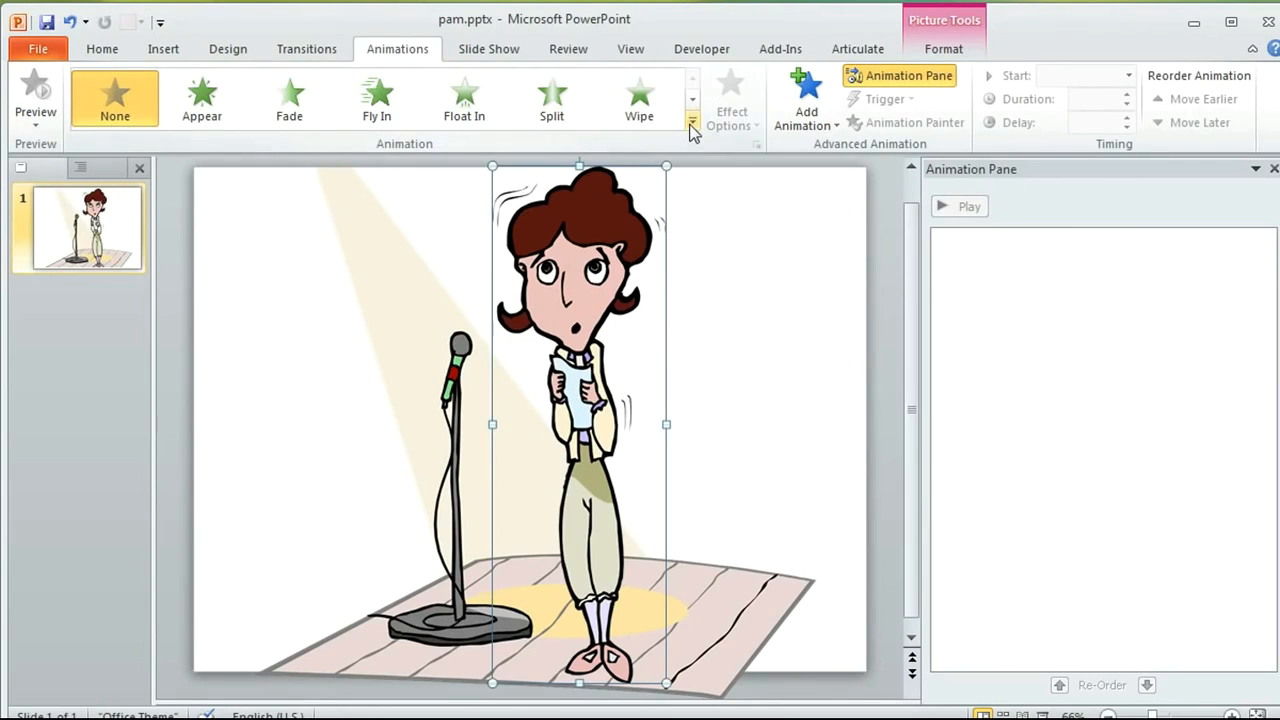
{"action": "left_click", "coordinate": [691, 122]}
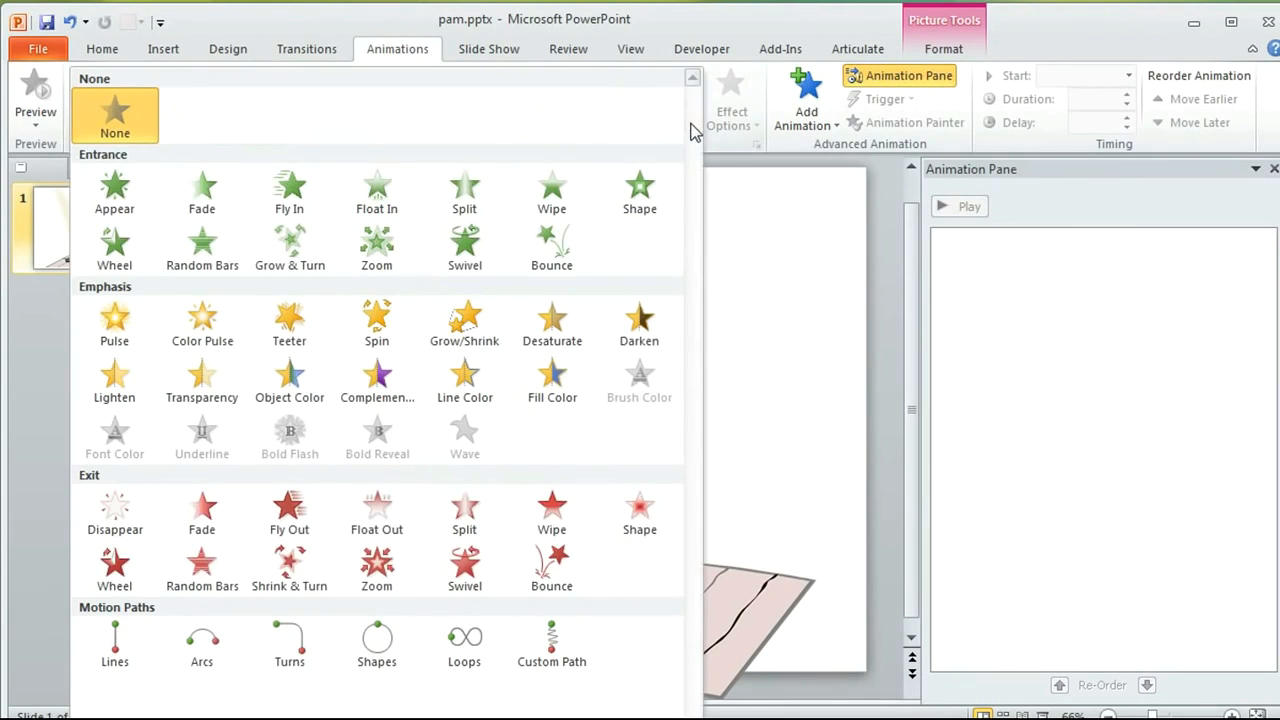
{"action": "left_click", "coordinate": [552, 640]}
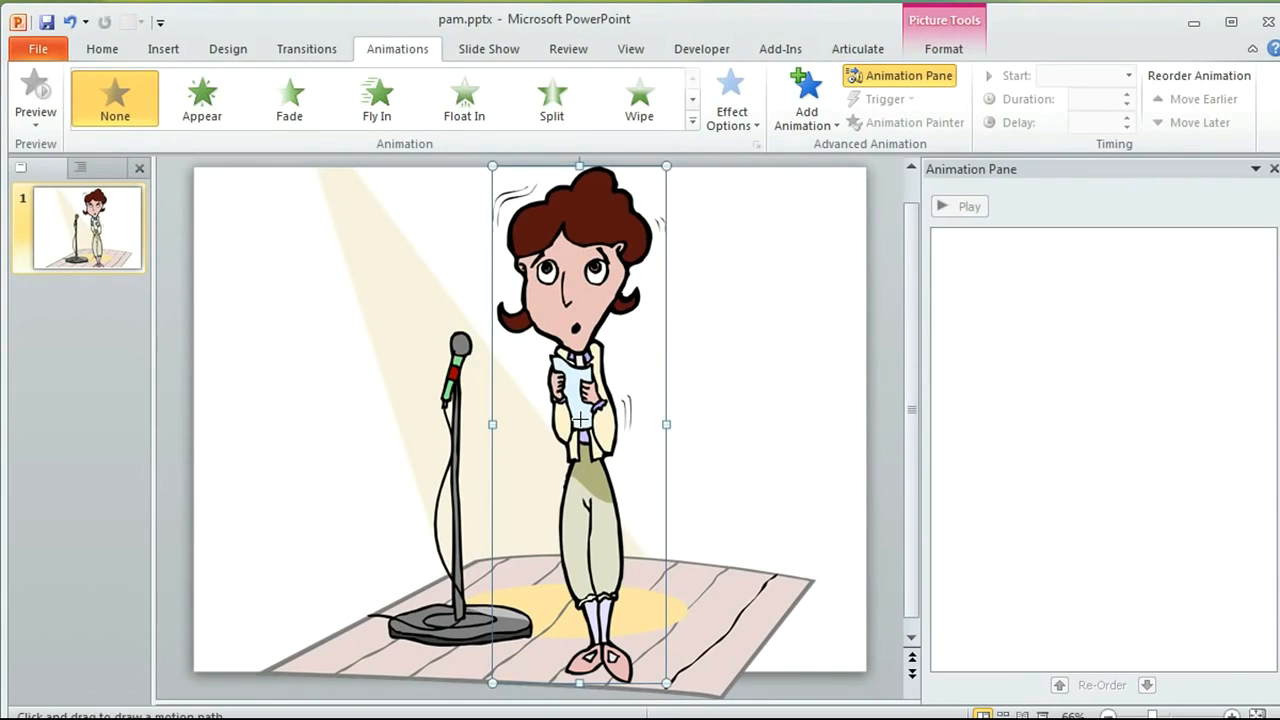
{"action": "mouse_move", "coordinate": [580, 419]}
{"action": "left_mouse_down"}
{"action": "mouse_move", "coordinate": [576, 406]}
{"action": "mouse_move", "coordinate": [581, 424]}
{"action": "mouse_move", "coordinate": [592, 402]}
{"action": "mouse_move", "coordinate": [586, 412]}
{"action": "mouse_move", "coordinate": [580, 400]}
{"action": "mouse_move", "coordinate": [595, 420]}
{"action": "mouse_move", "coordinate": [600, 395]}
{"action": "mouse_move", "coordinate": [588, 410]}
{"action": "mouse_move", "coordinate": [590, 392]}
{"action": "mouse_move", "coordinate": [605, 418]}
{"action": "mouse_move", "coordinate": [585, 395]}
{"action": "mouse_move", "coordinate": [587, 420]}
{"action": "left_mouse_up"}
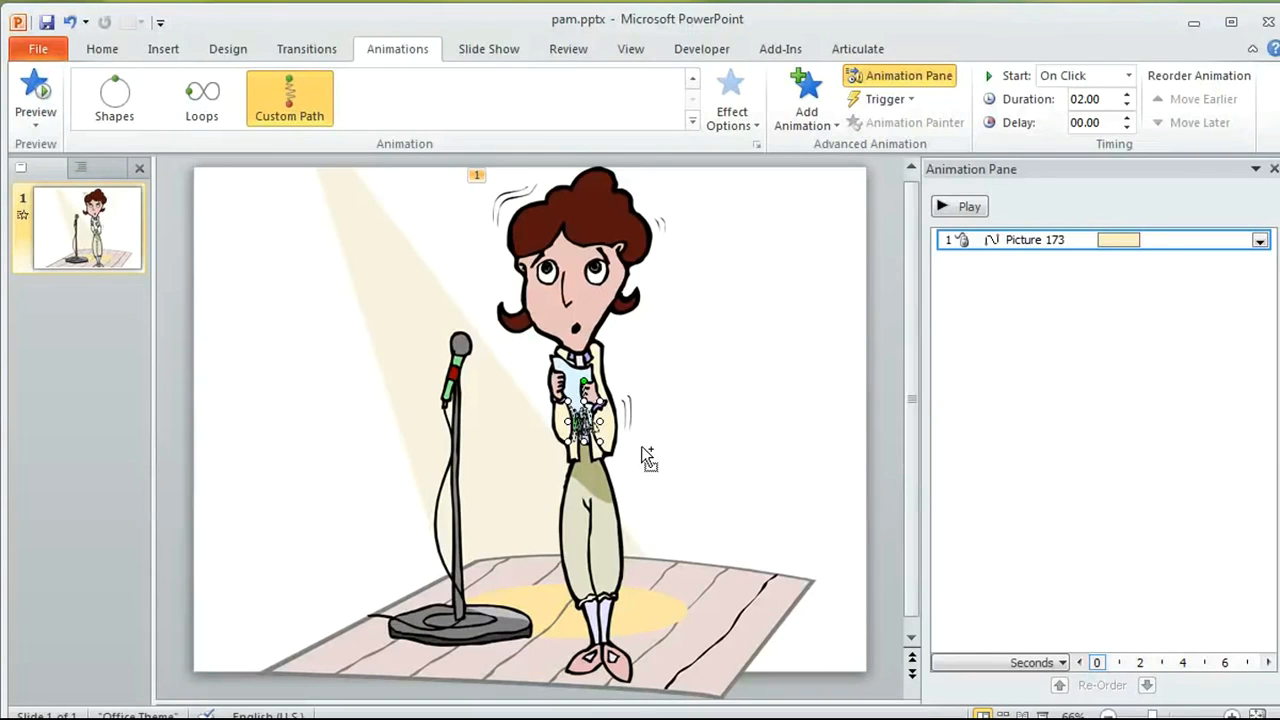
Step: Shrink the woman's scribbled motion path to a very small area over the paper in her hands
{"action": "scroll", "coordinate": [641, 446], "scroll_direction": "up", "scroll_amount": 6}
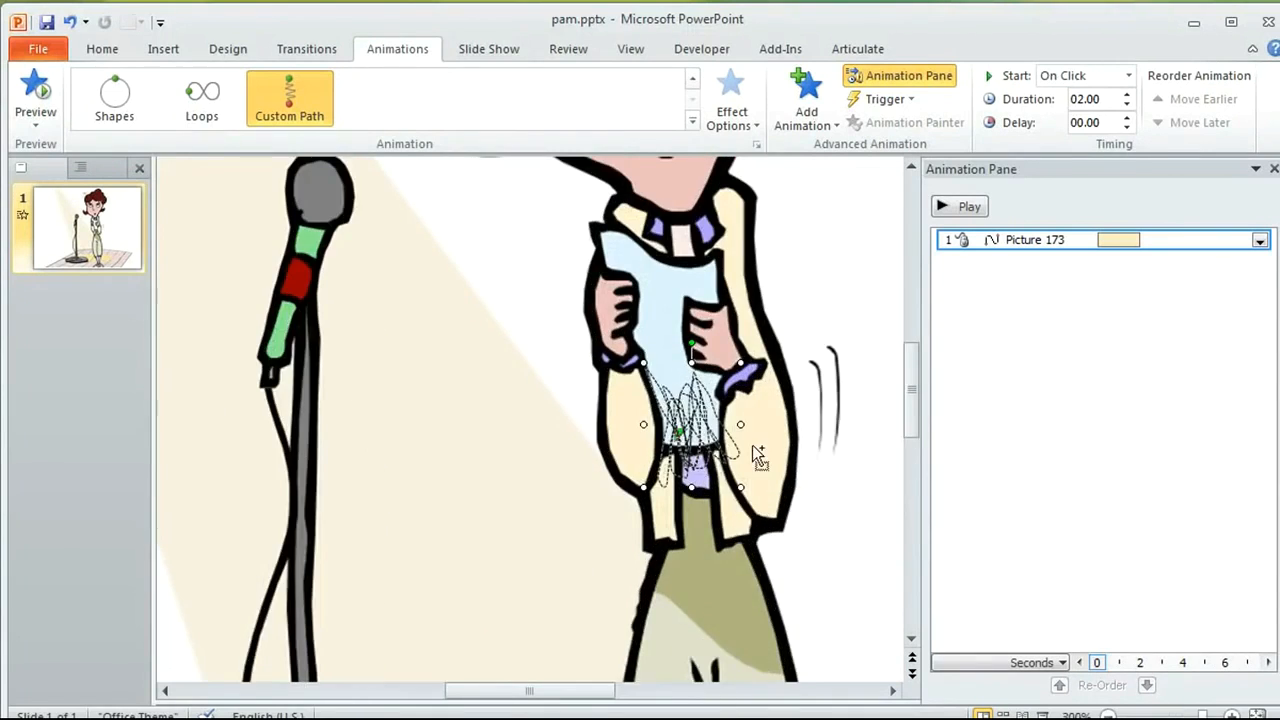
{"action": "left_click_drag", "start_coordinate": [600, 690], "coordinate": [700, 690]}
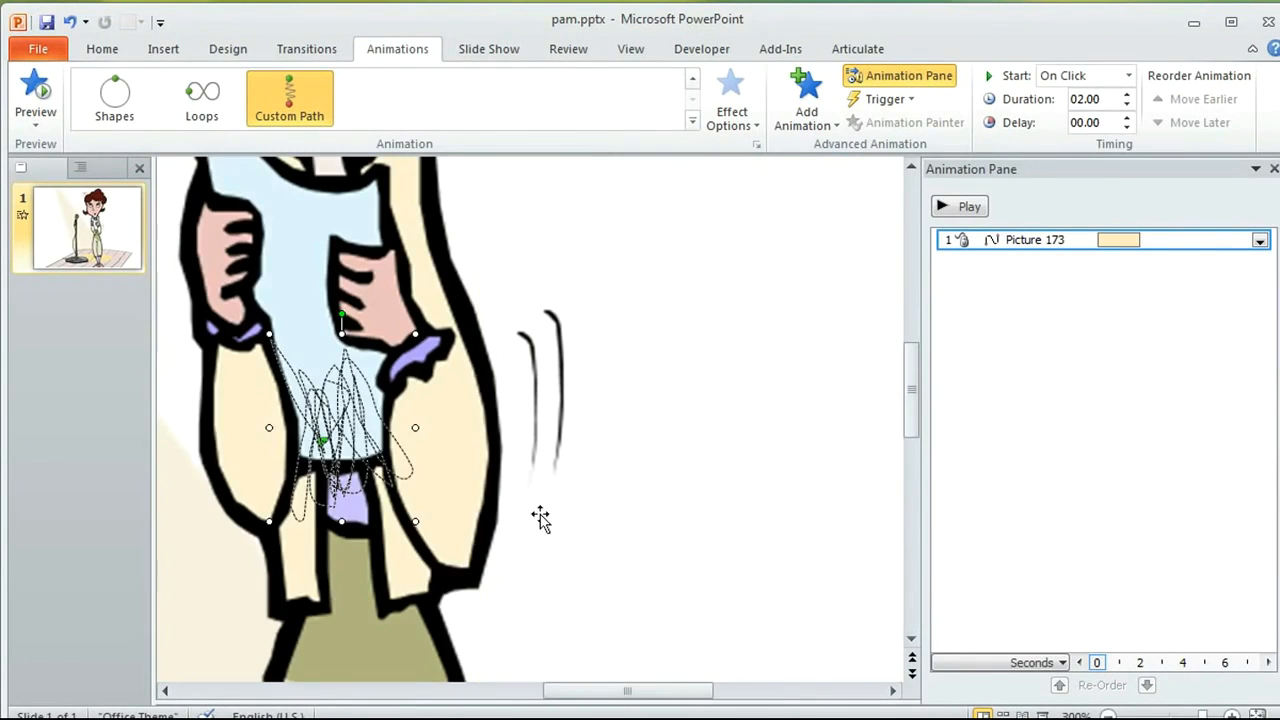
{"action": "scroll", "coordinate": [486, 491], "scroll_direction": "up", "scroll_amount": 2}
{"action": "left_click_drag", "start_coordinate": [571, 691], "coordinate": [615, 693]}
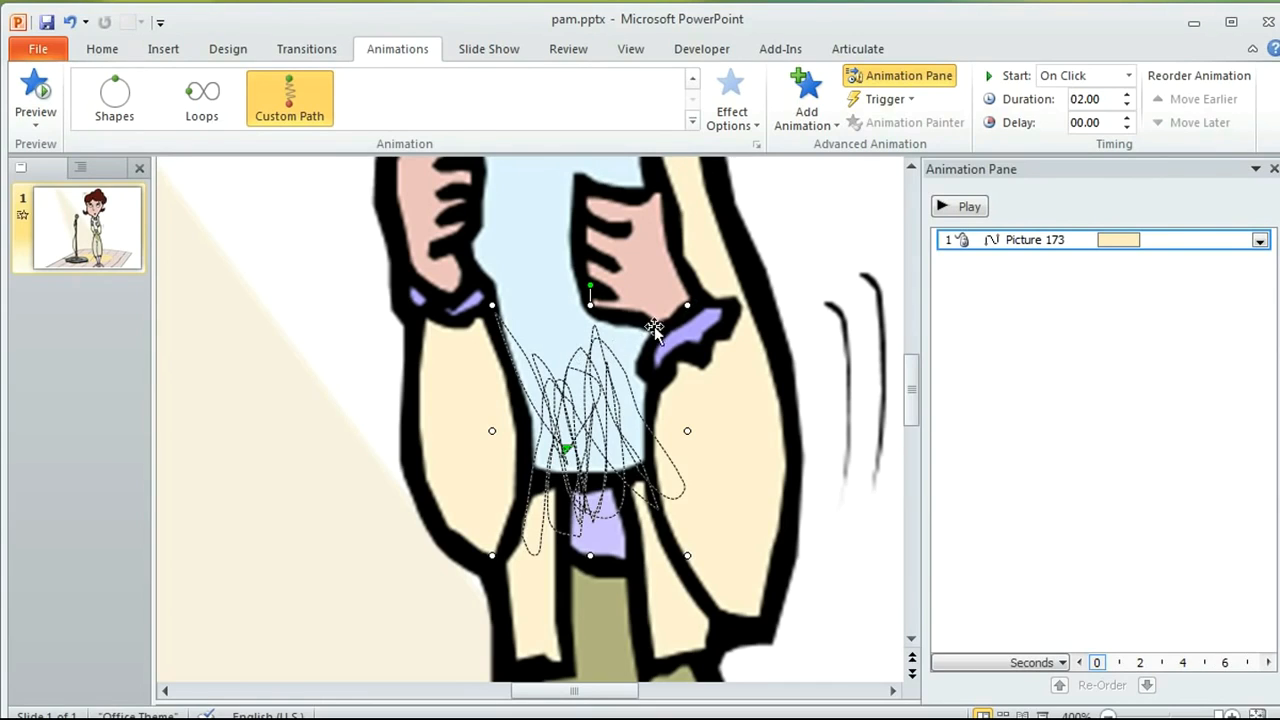
{"action": "mouse_move", "coordinate": [688, 305]}
{"action": "left_mouse_down"}
{"action": "mouse_move", "coordinate": [606, 380]}
{"action": "mouse_move", "coordinate": [588, 440]}
{"action": "mouse_move", "coordinate": [549, 486]}
{"action": "mouse_move", "coordinate": [555, 512]}
{"action": "mouse_move", "coordinate": [520, 538]}
{"action": "mouse_move", "coordinate": [572, 467]}
{"action": "mouse_move", "coordinate": [588, 400]}
{"action": "mouse_move", "coordinate": [578, 372]}
{"action": "mouse_move", "coordinate": [584, 382]}
{"action": "left_mouse_up"}
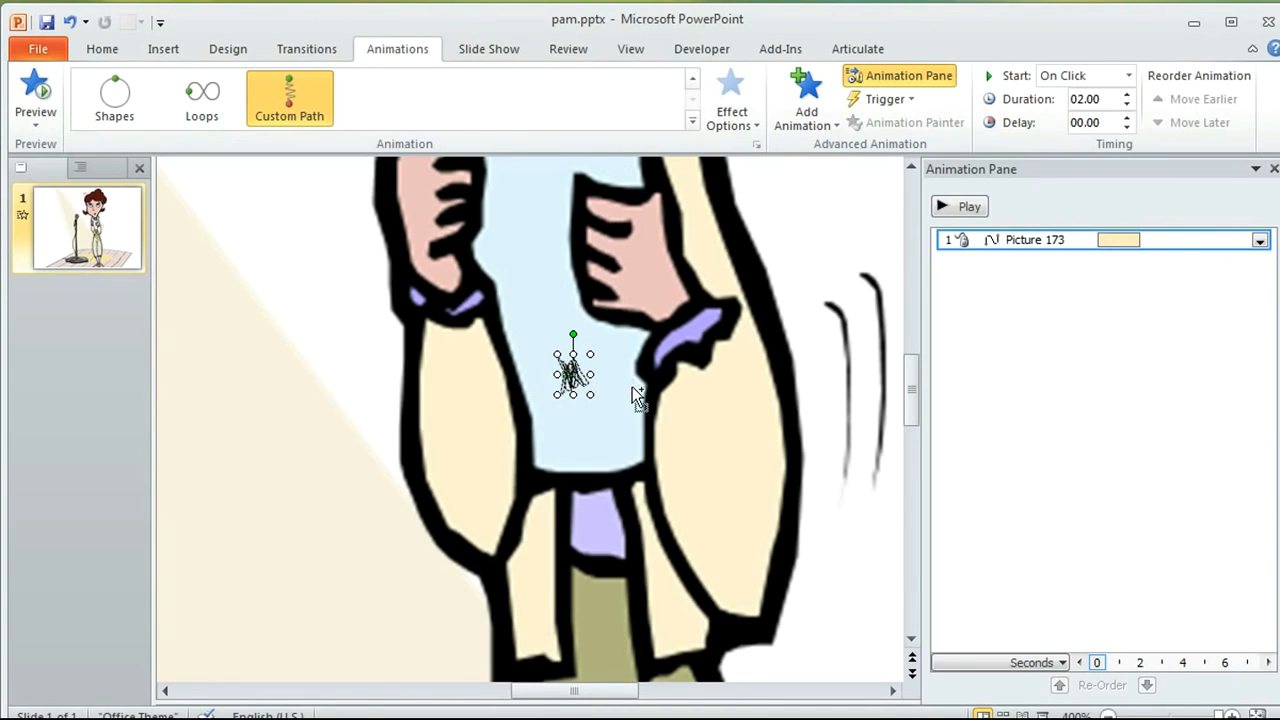
{"action": "scroll", "coordinate": [632, 386], "scroll_direction": "down", "scroll_amount": 5}
{"action": "scroll", "coordinate": [632, 386], "scroll_direction": "down", "scroll_amount": 3}
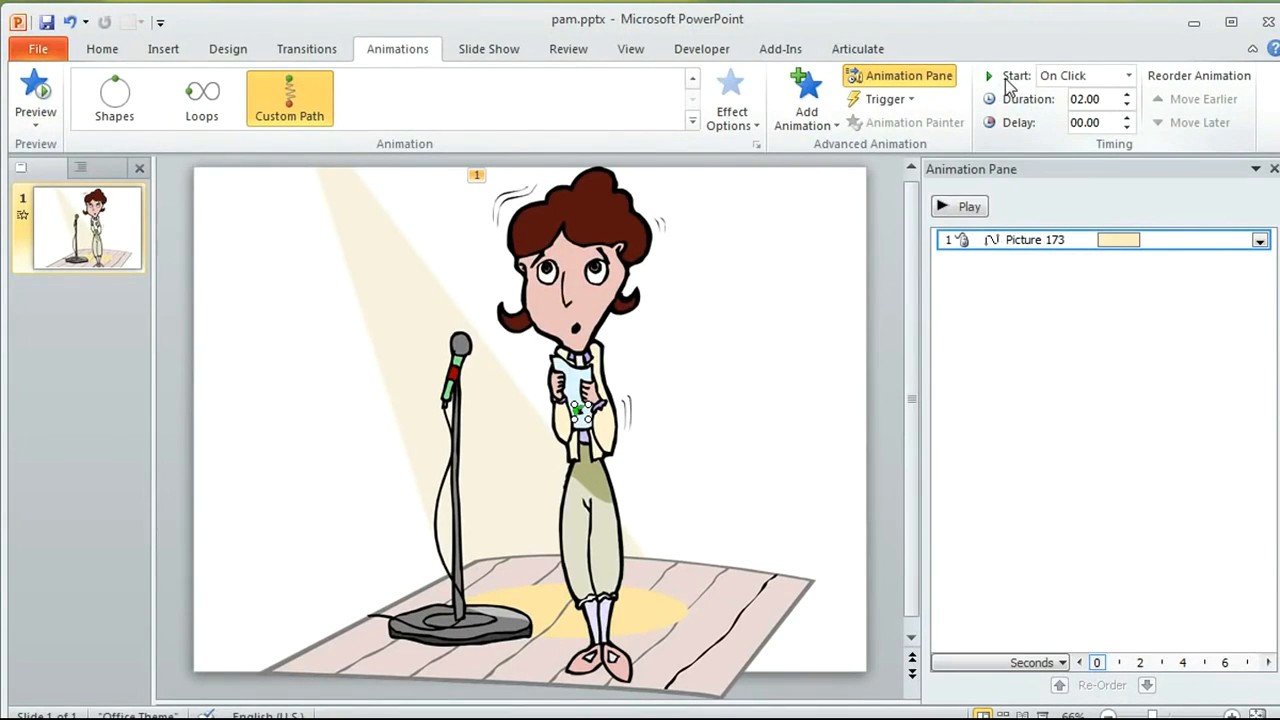
Step: Set the woman's motion path to start With Previous and lengthen its duration to 4.80 seconds
{"action": "left_click", "coordinate": [1134, 77]}
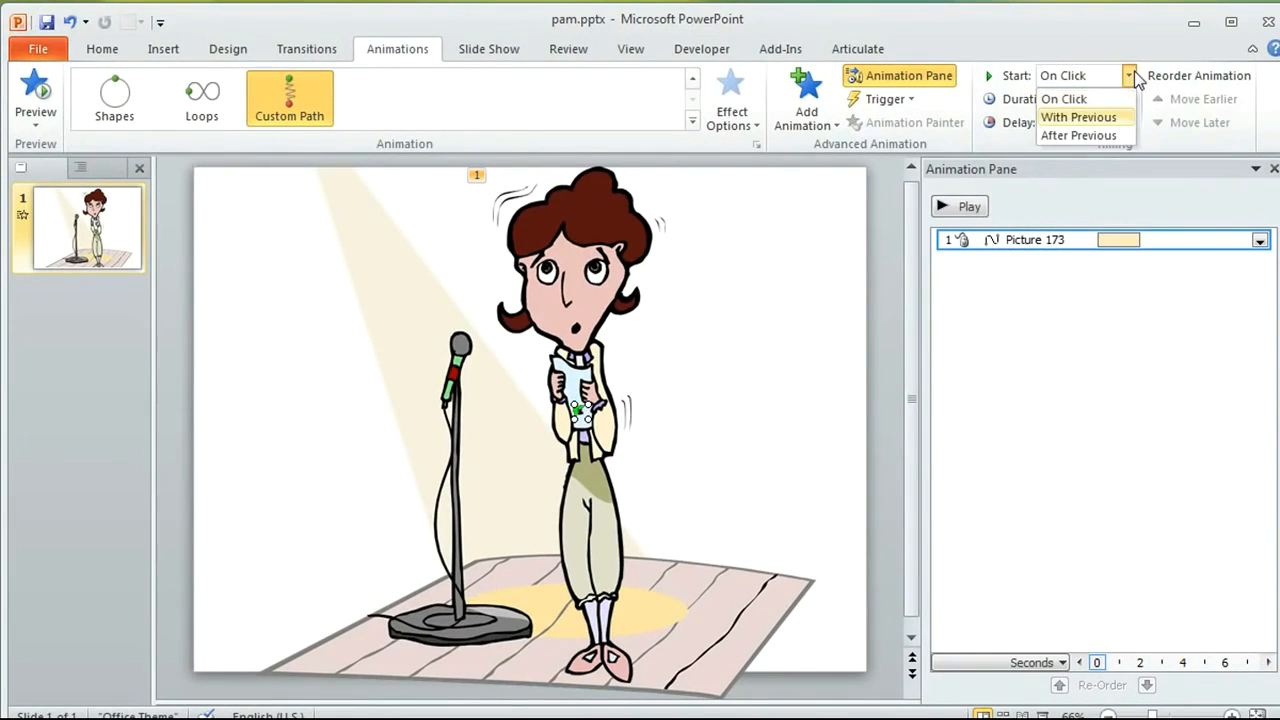
{"action": "left_click", "coordinate": [1092, 117]}
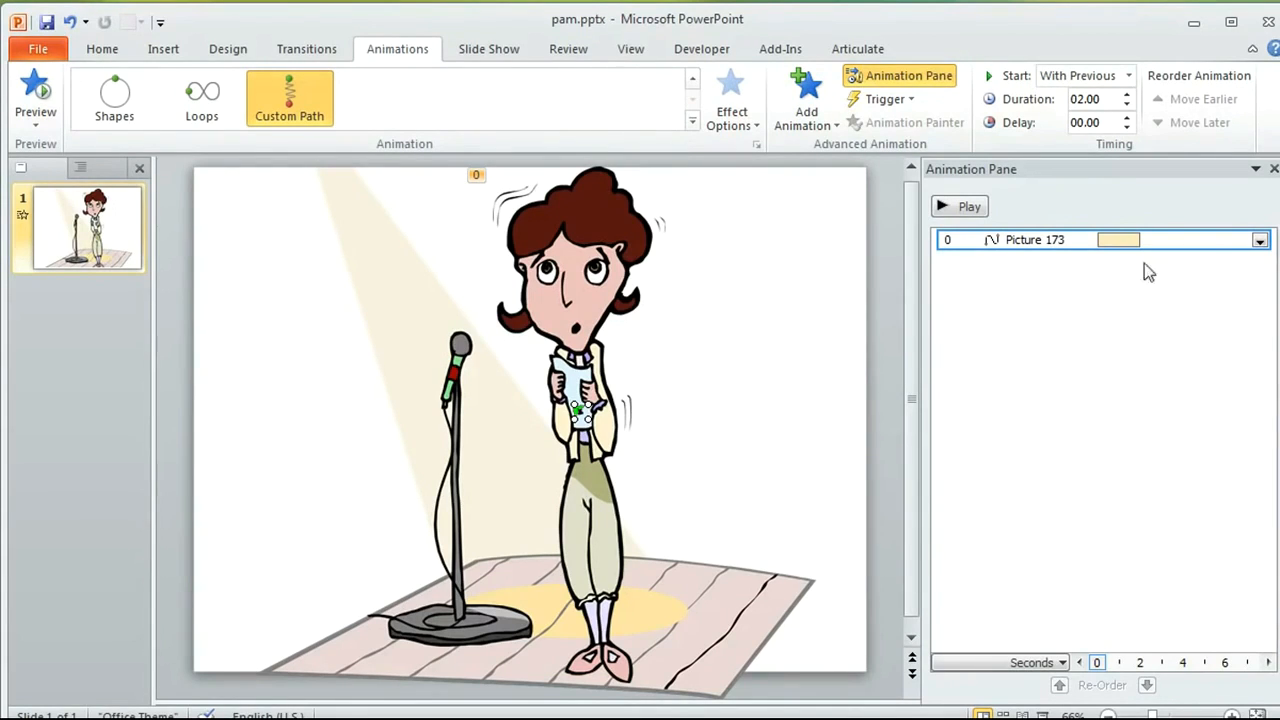
{"action": "left_click_drag", "start_coordinate": [1142, 239], "coordinate": [1205, 258]}
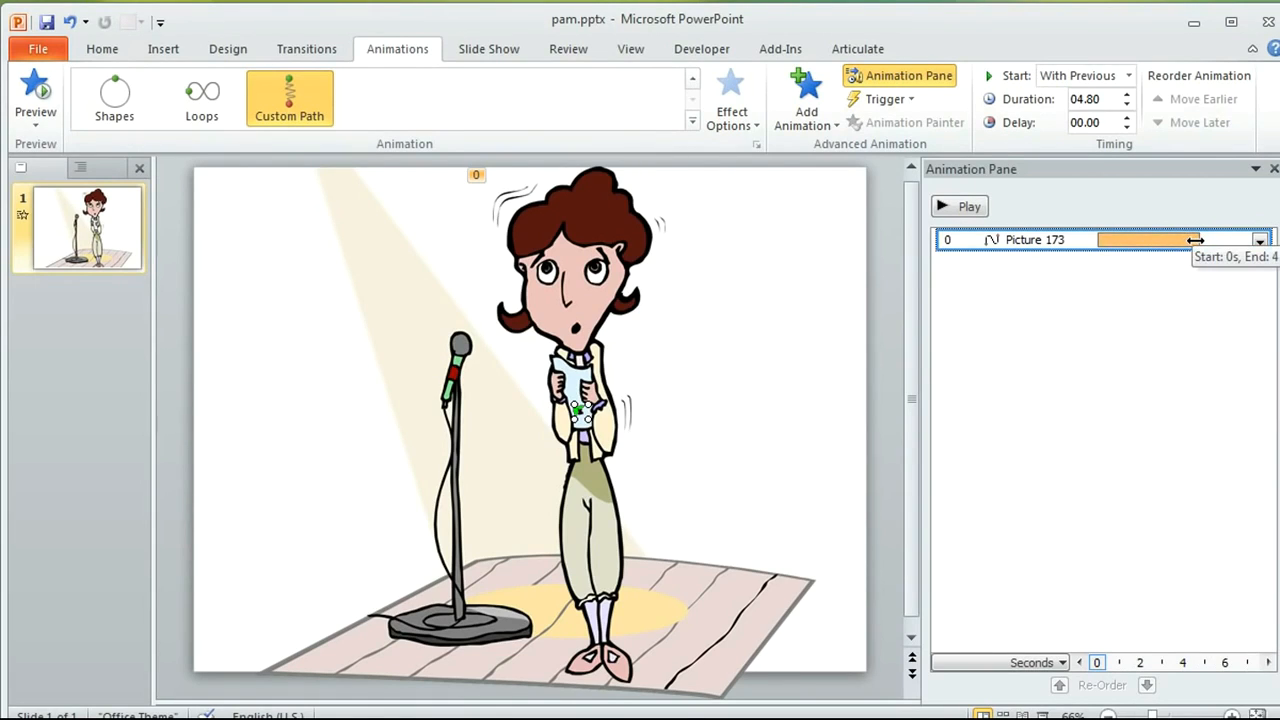
Step: Generate an Articulate preview of only the current slide to check the woman's shaking animation
{"action": "left_click", "coordinate": [871, 222]}
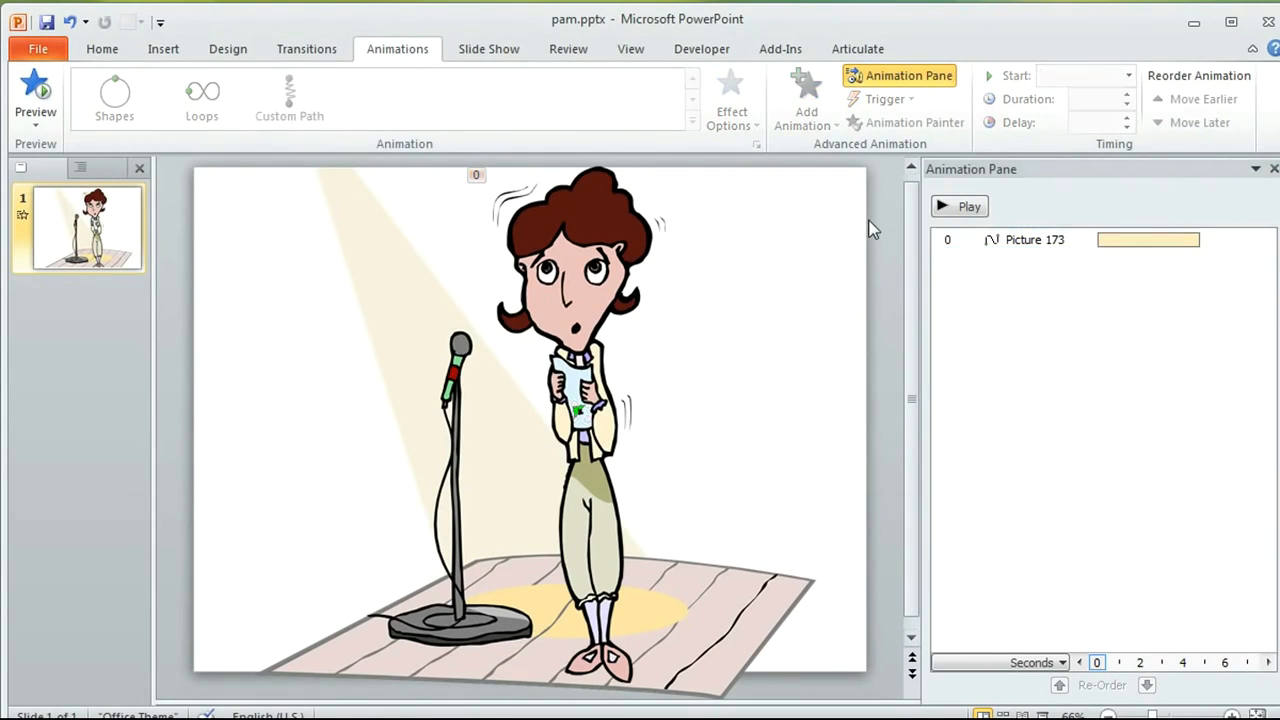
{"action": "left_click", "coordinate": [858, 50]}
{"action": "left_click", "coordinate": [861, 121]}
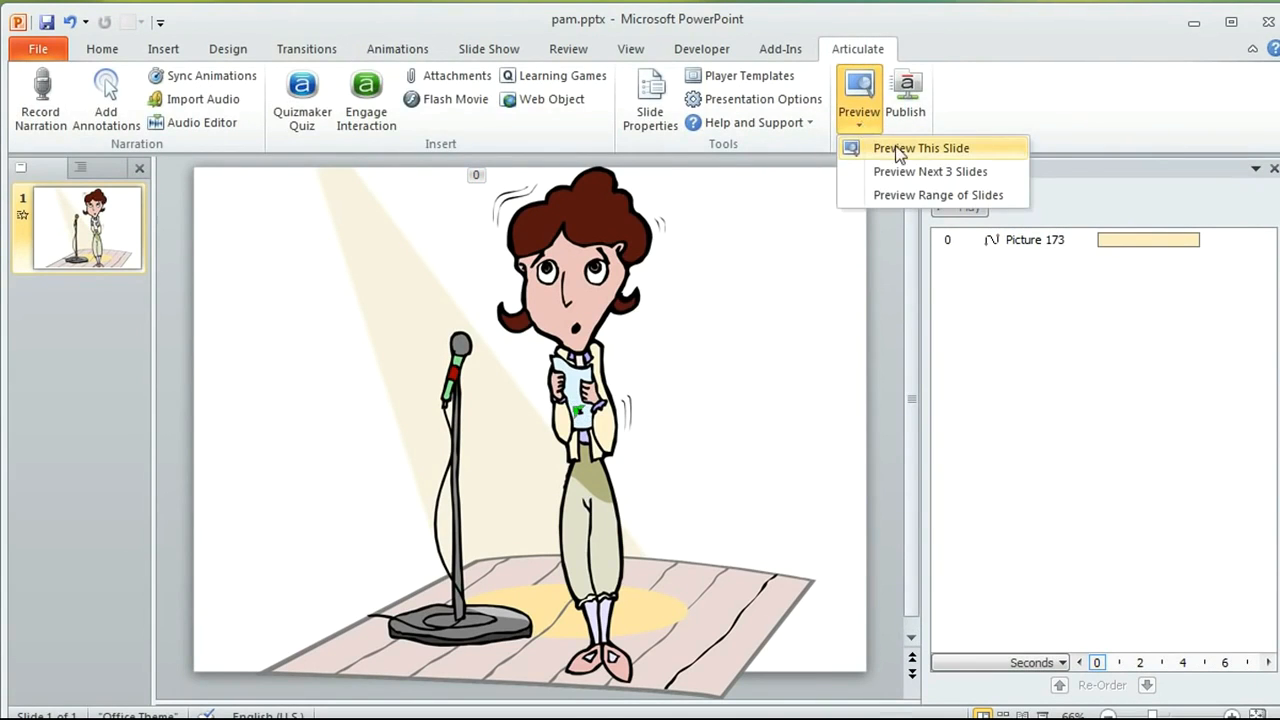
{"action": "left_click", "coordinate": [897, 150]}
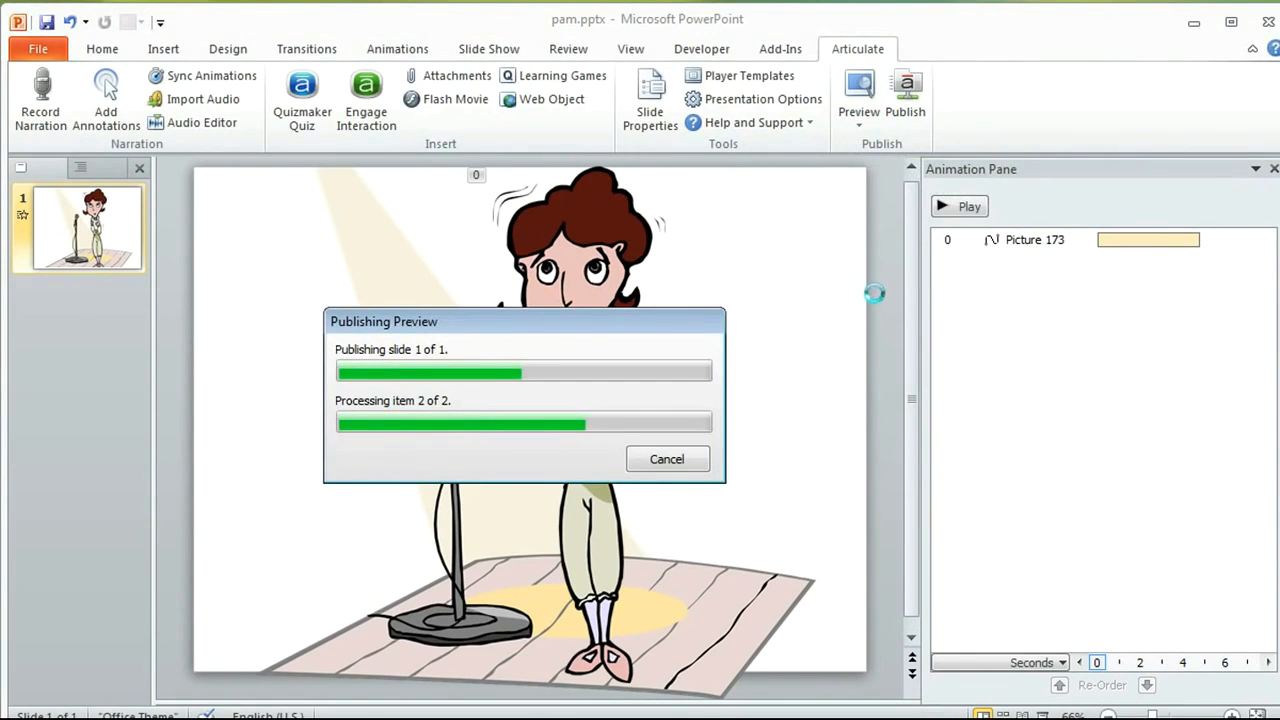
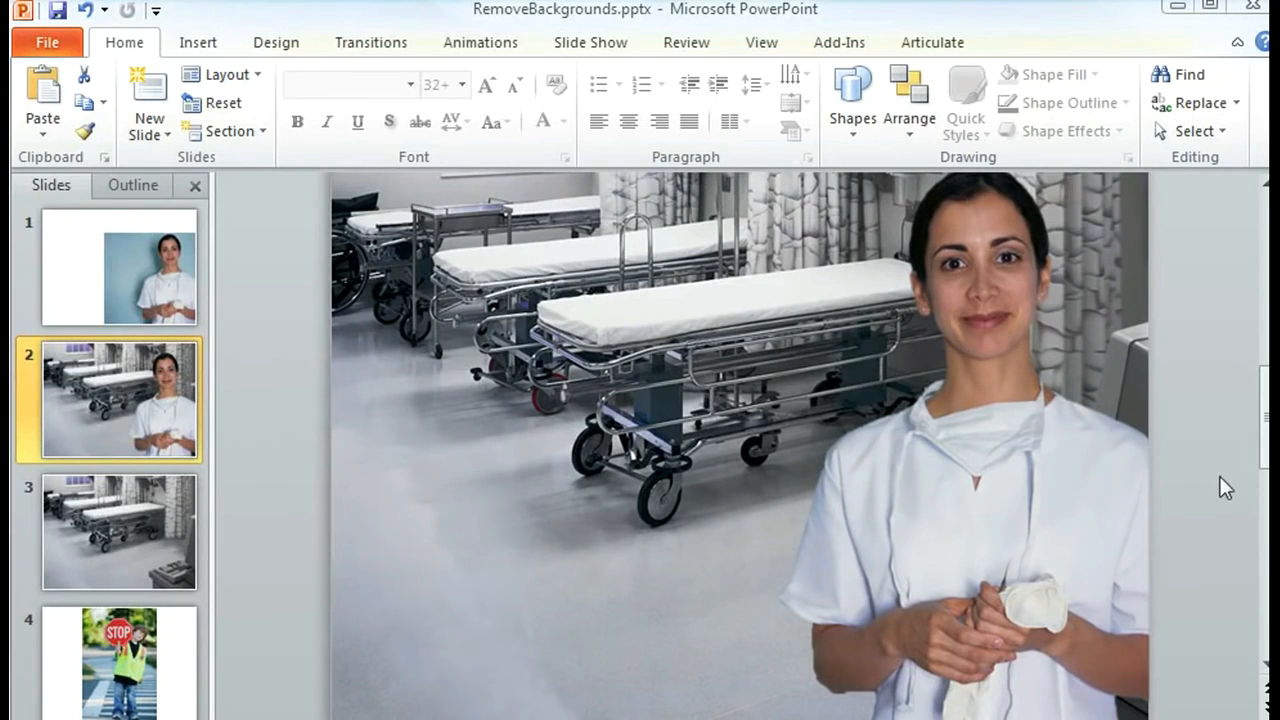
Step: Check the nurse's cut-out picture and the hospital photo behind her on slide 2 of RemoveBackgrounds.pptx
{"action": "left_click", "coordinate": [969, 338]}
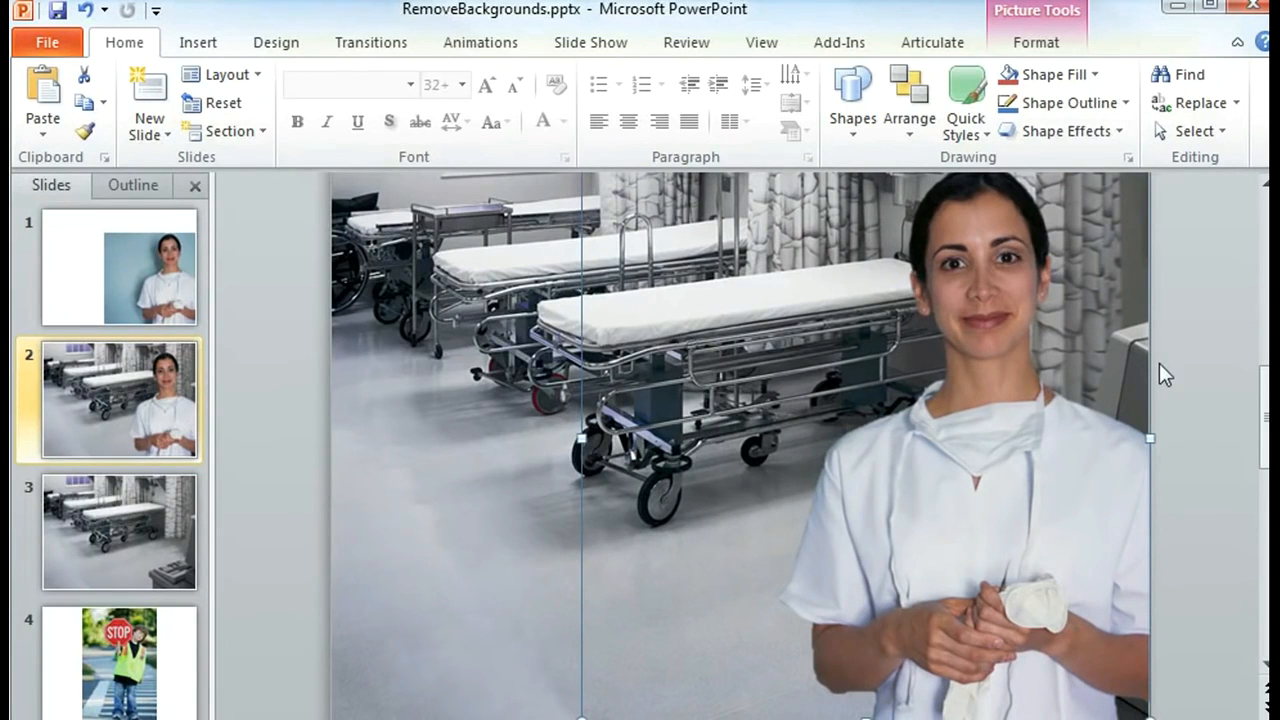
{"action": "left_click", "coordinate": [479, 297]}
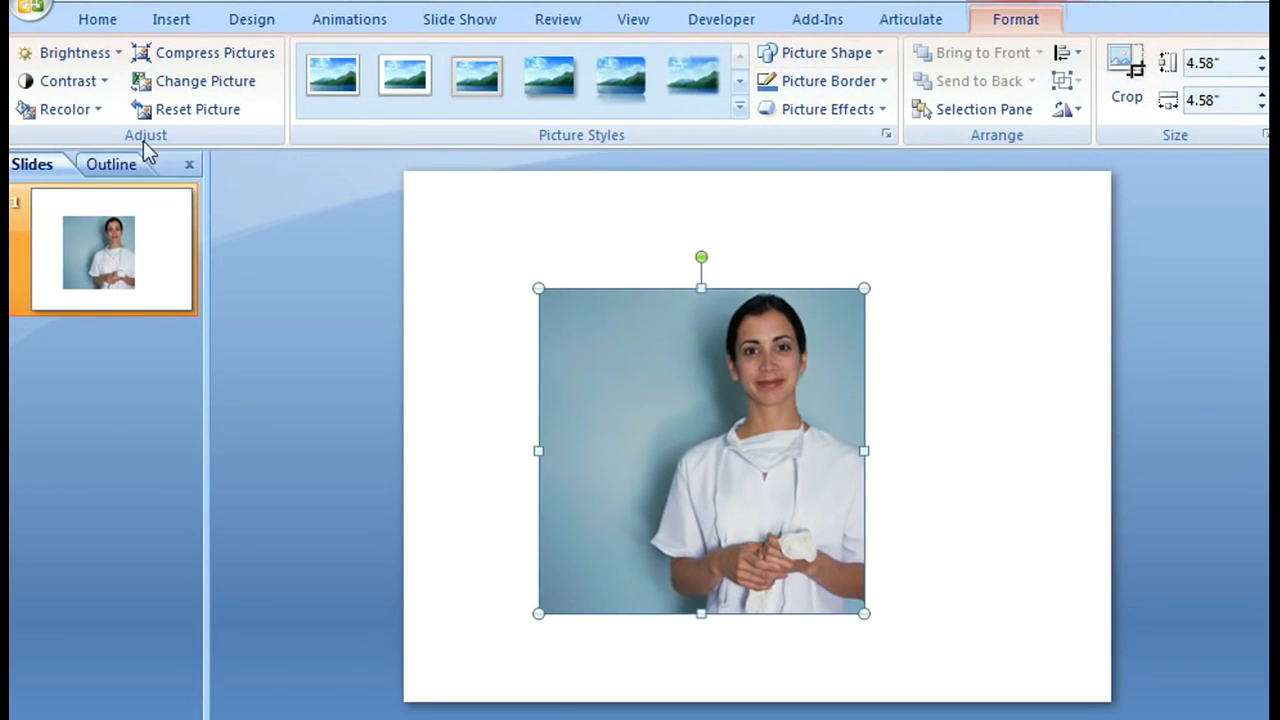
Step: Make the blue backdrop colour of the nurse picture transparent with Set Transparent Color
{"action": "left_click", "coordinate": [100, 110]}
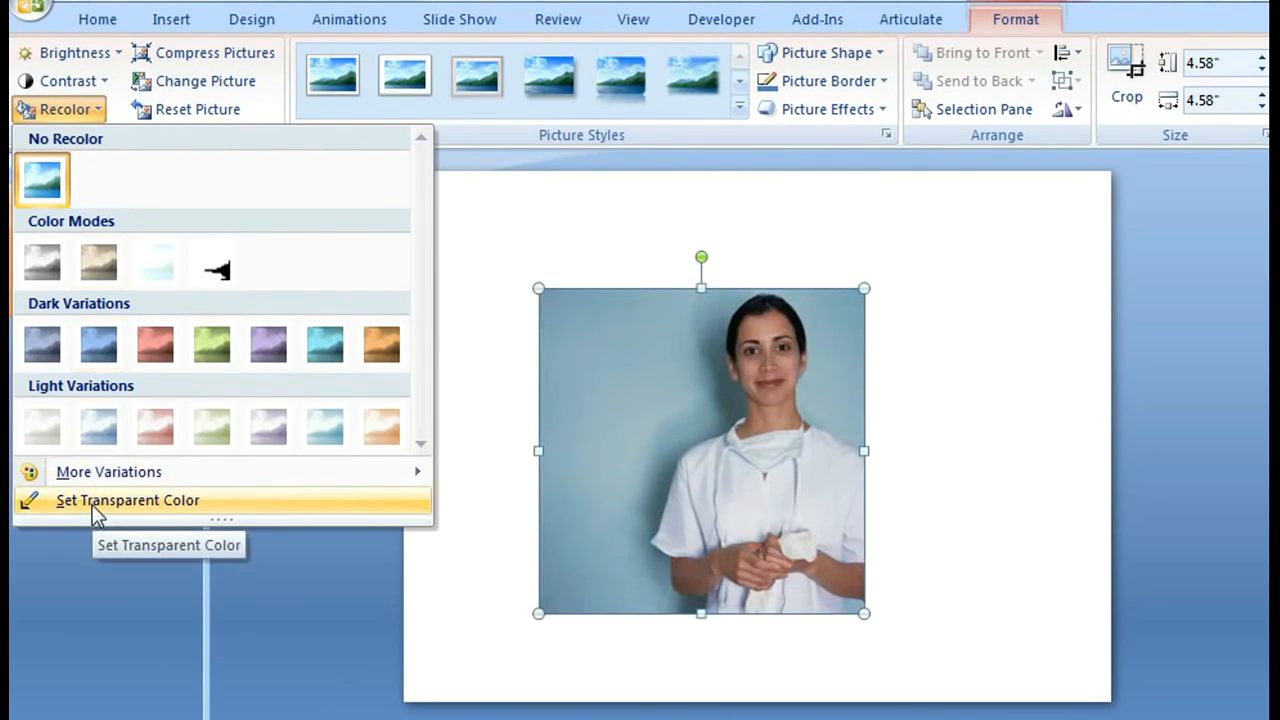
{"action": "left_click", "coordinate": [92, 505]}
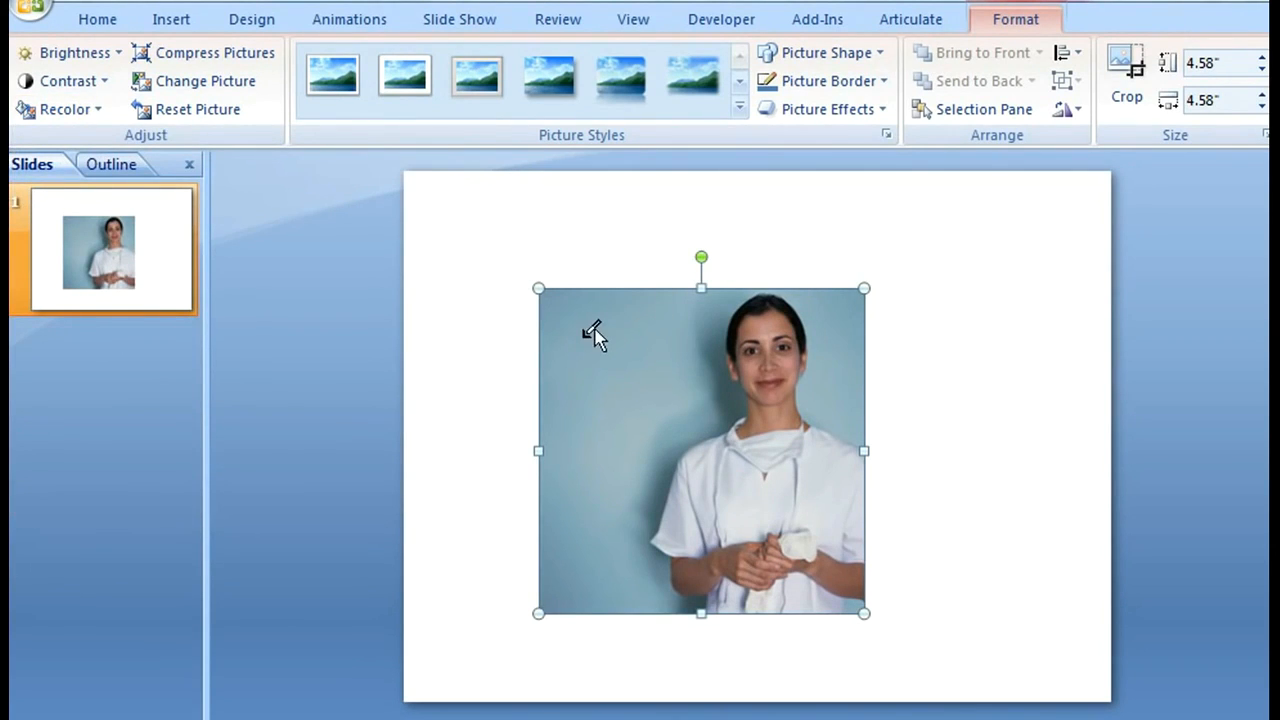
{"action": "left_click", "coordinate": [649, 344]}
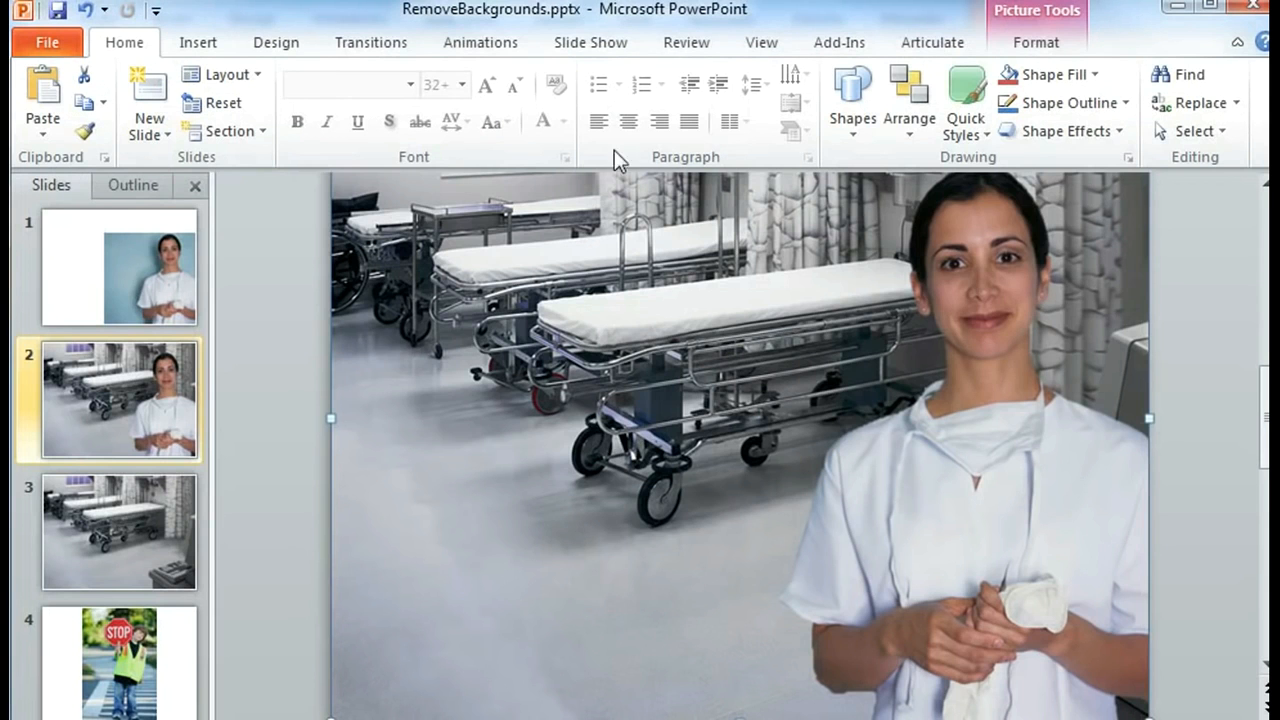
Step: Remove the blue background from the nurse picture on slide 1 of RemoveBackgrounds.pptx, fitting the removal area around her whole figure, and keep the changes
{"action": "left_click", "coordinate": [53, 264]}
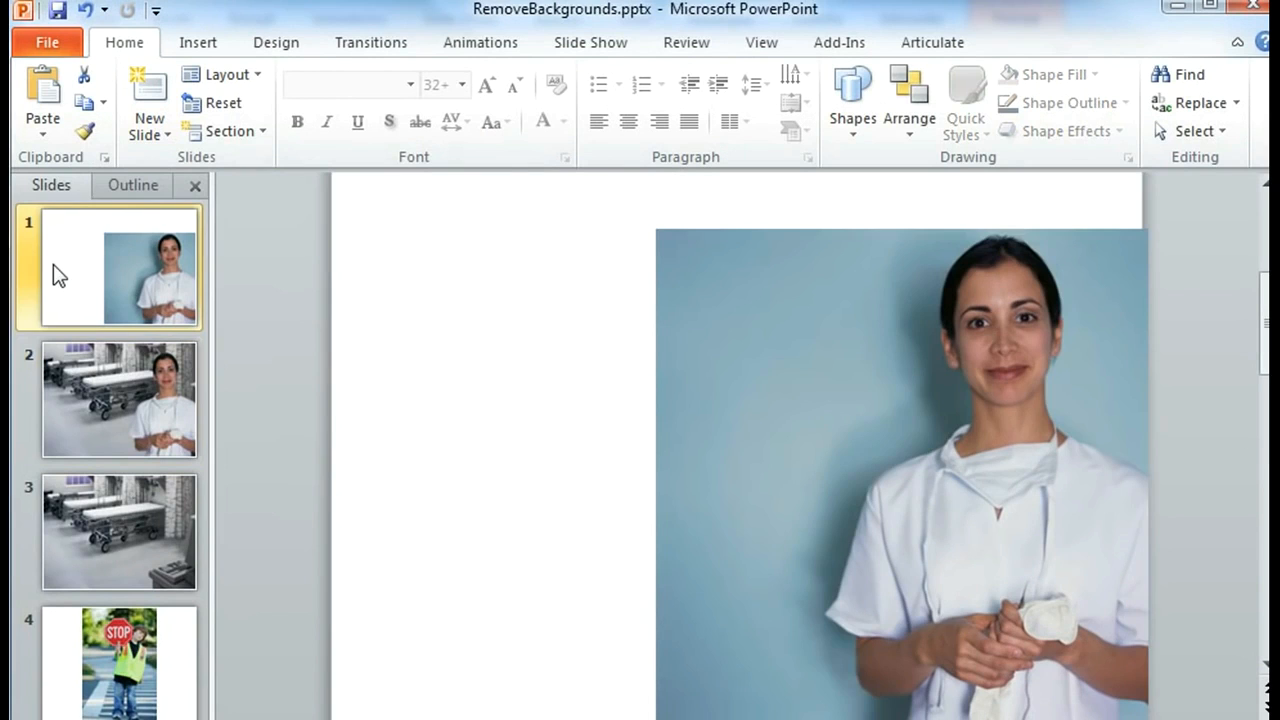
{"action": "left_click", "coordinate": [821, 354]}
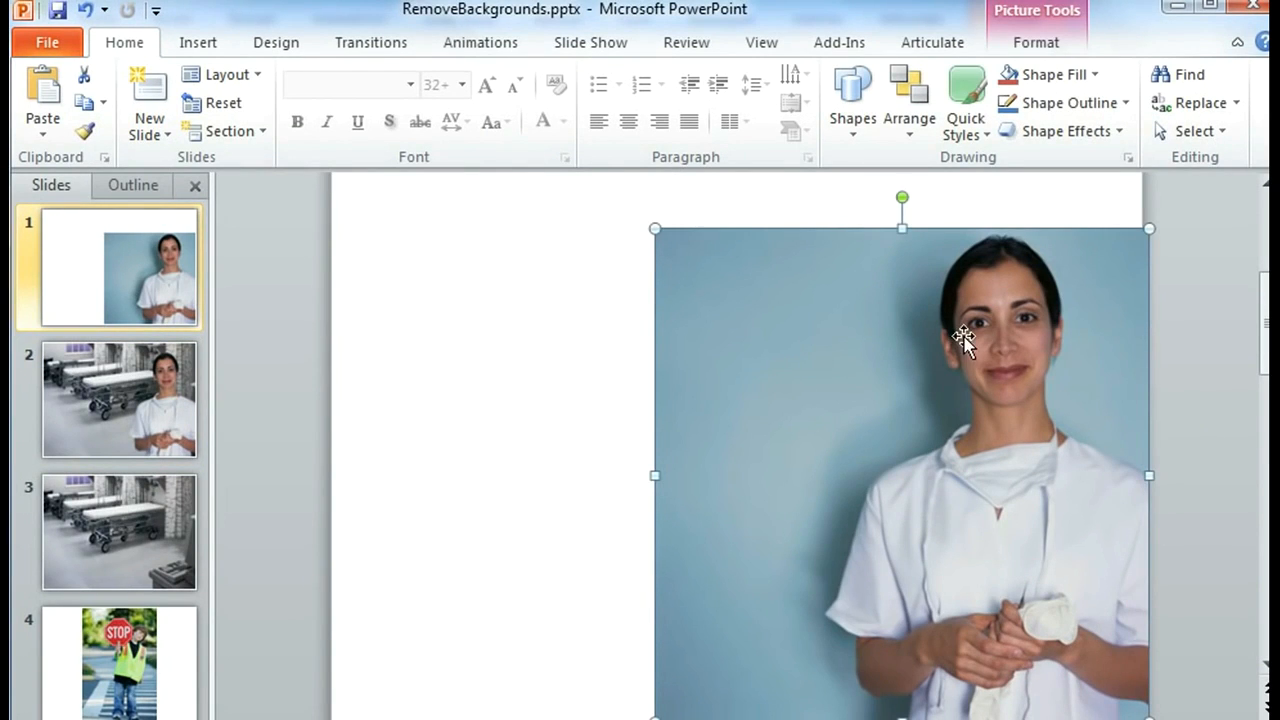
{"action": "left_click", "coordinate": [1036, 44]}
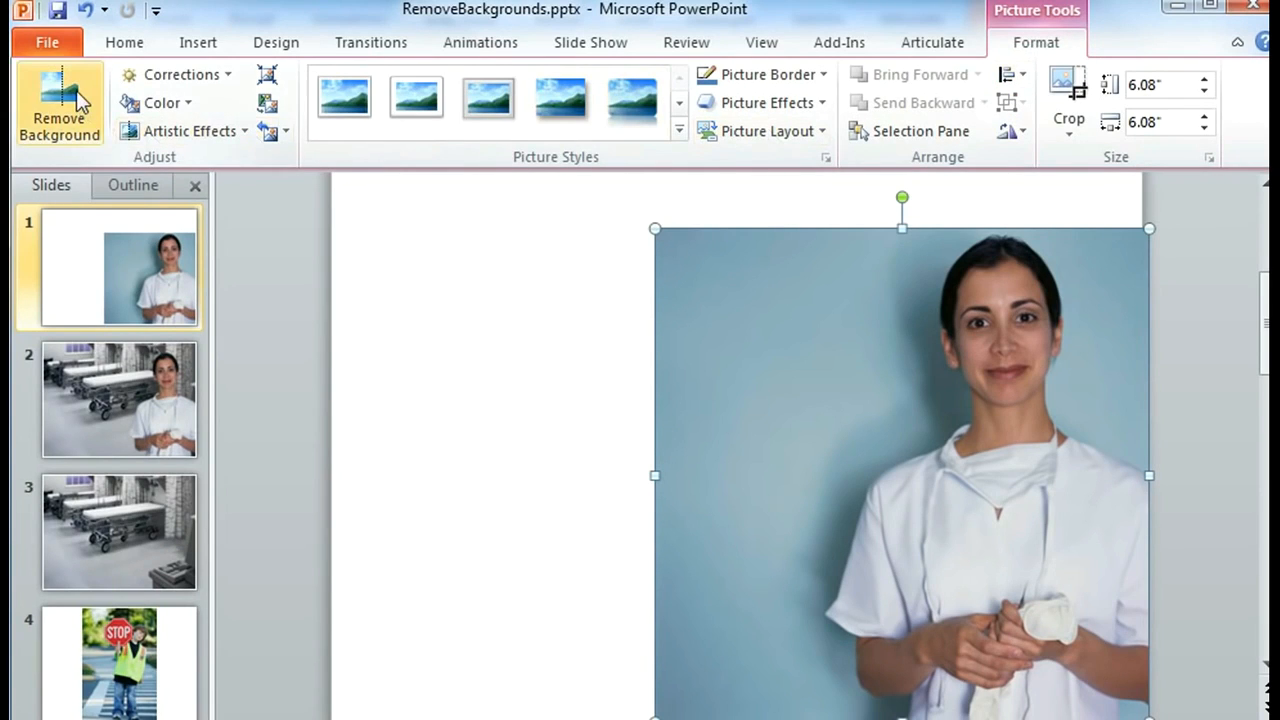
{"action": "left_click", "coordinate": [78, 100]}
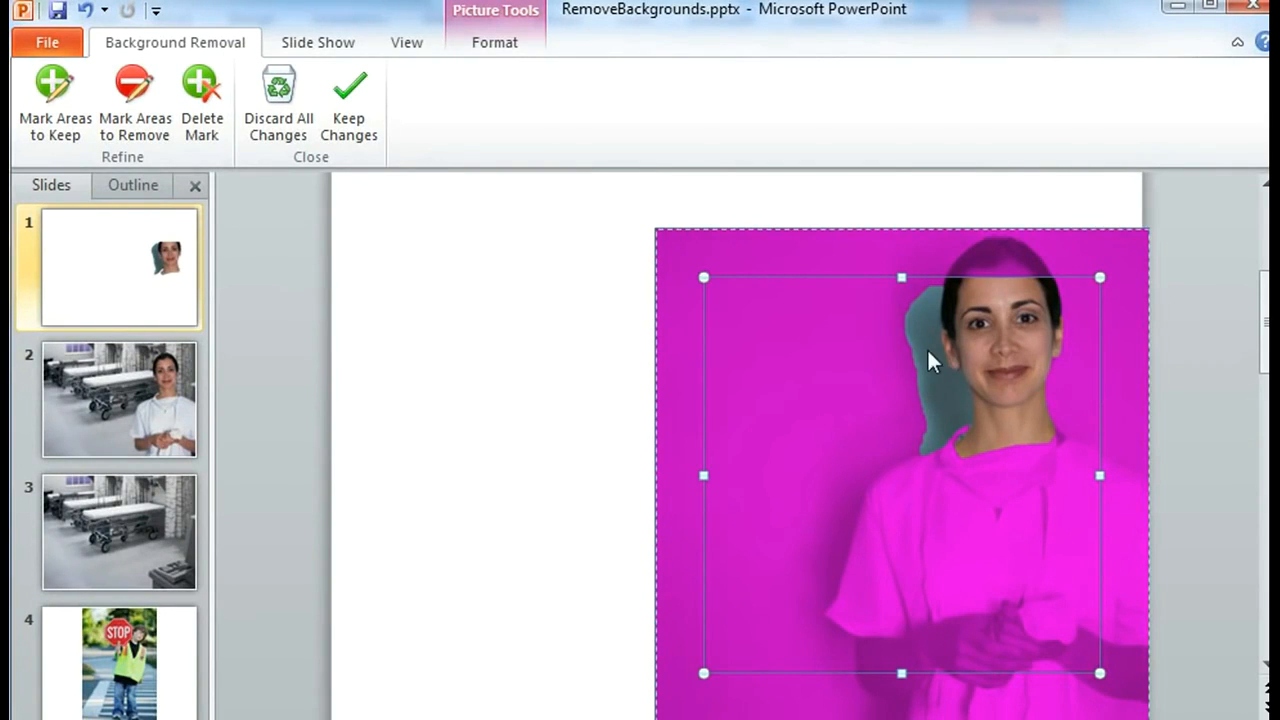
{"action": "left_click_drag", "start_coordinate": [902, 279], "coordinate": [899, 229]}
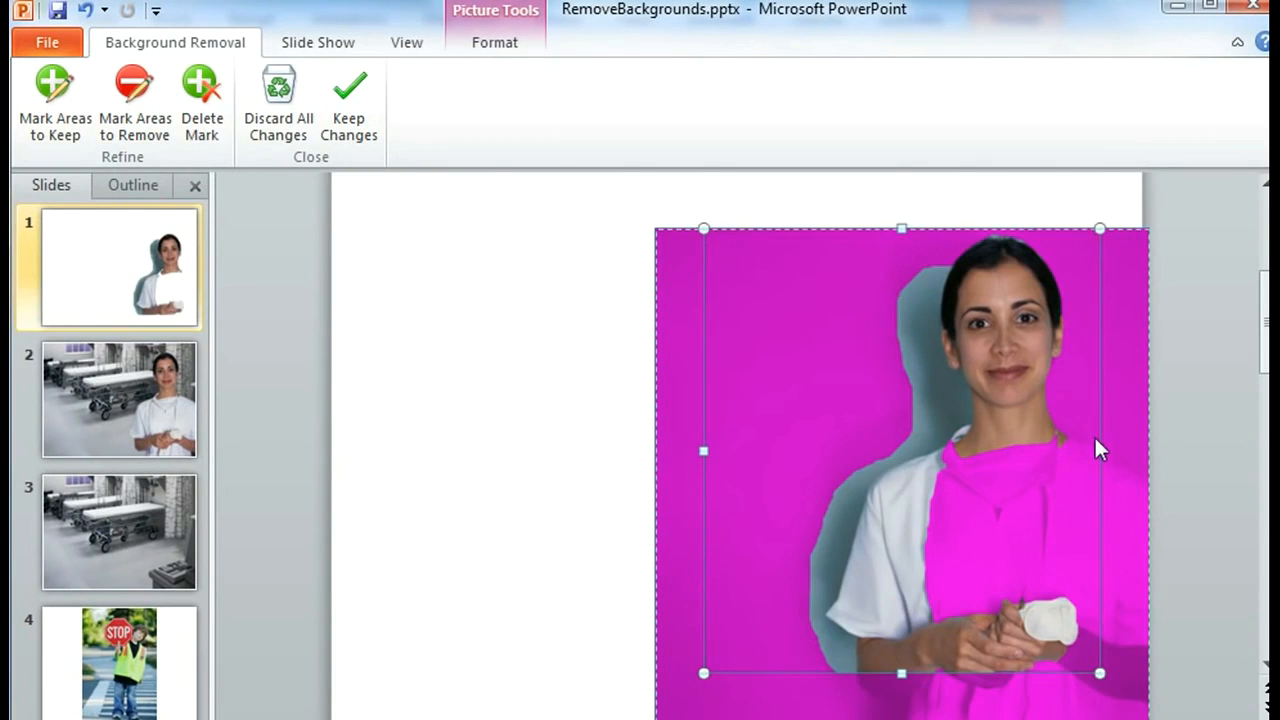
{"action": "left_click_drag", "start_coordinate": [1100, 451], "coordinate": [1150, 451]}
{"action": "left_click_drag", "start_coordinate": [705, 449], "coordinate": [818, 450]}
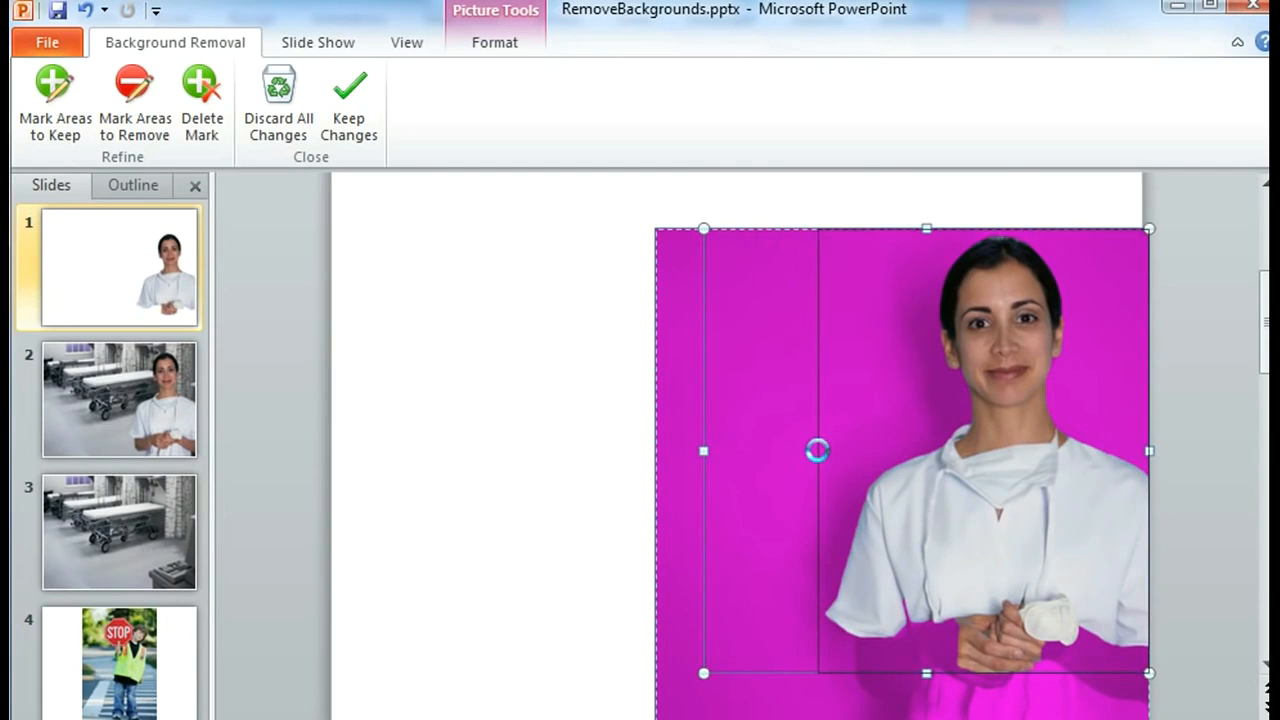
{"action": "left_click_drag", "start_coordinate": [984, 690], "coordinate": [984, 716]}
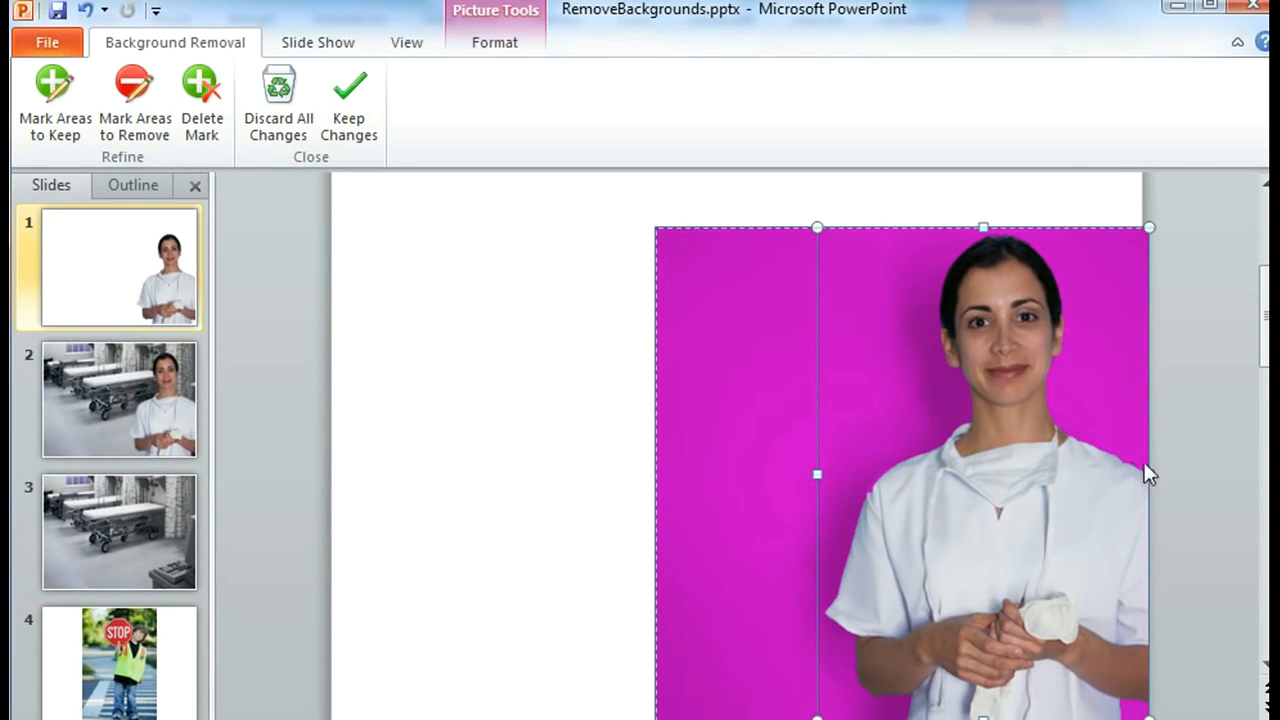
{"action": "left_click", "coordinate": [352, 100]}
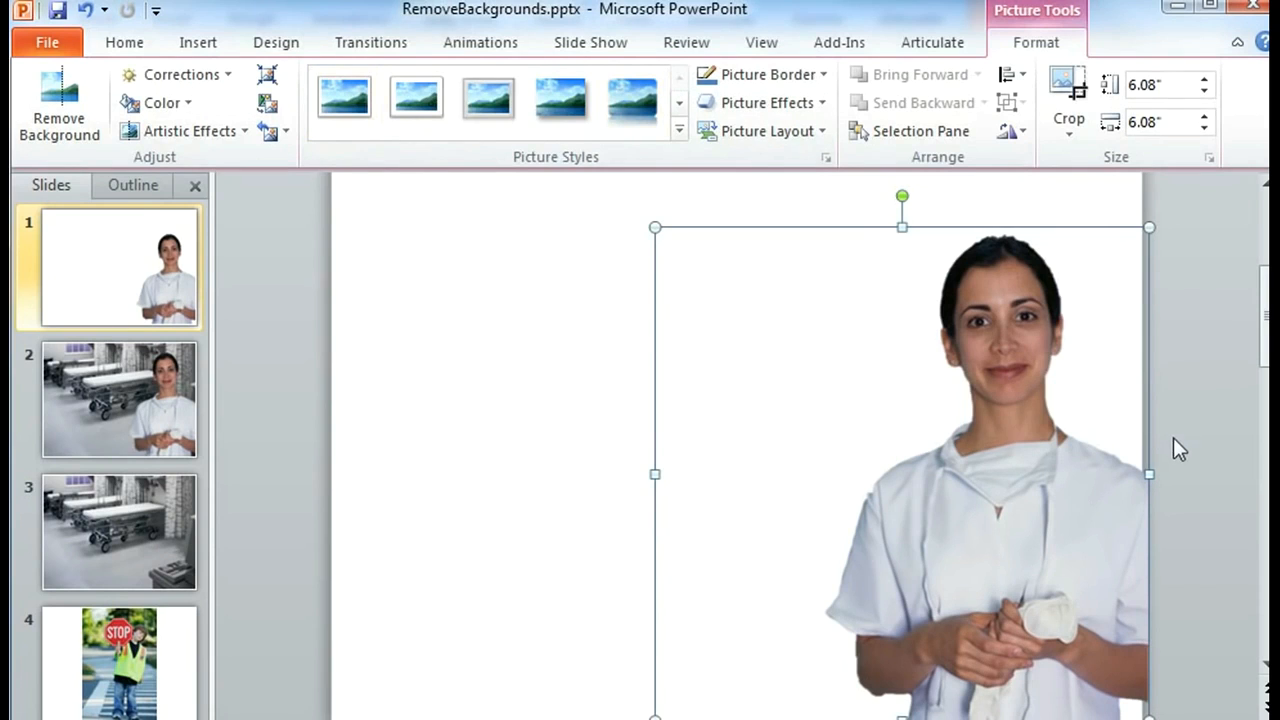
Step: Copy the cut-out nurse from slide 1 and paste her over the hospital photo on slide 3
{"action": "right_click", "coordinate": [984, 328]}
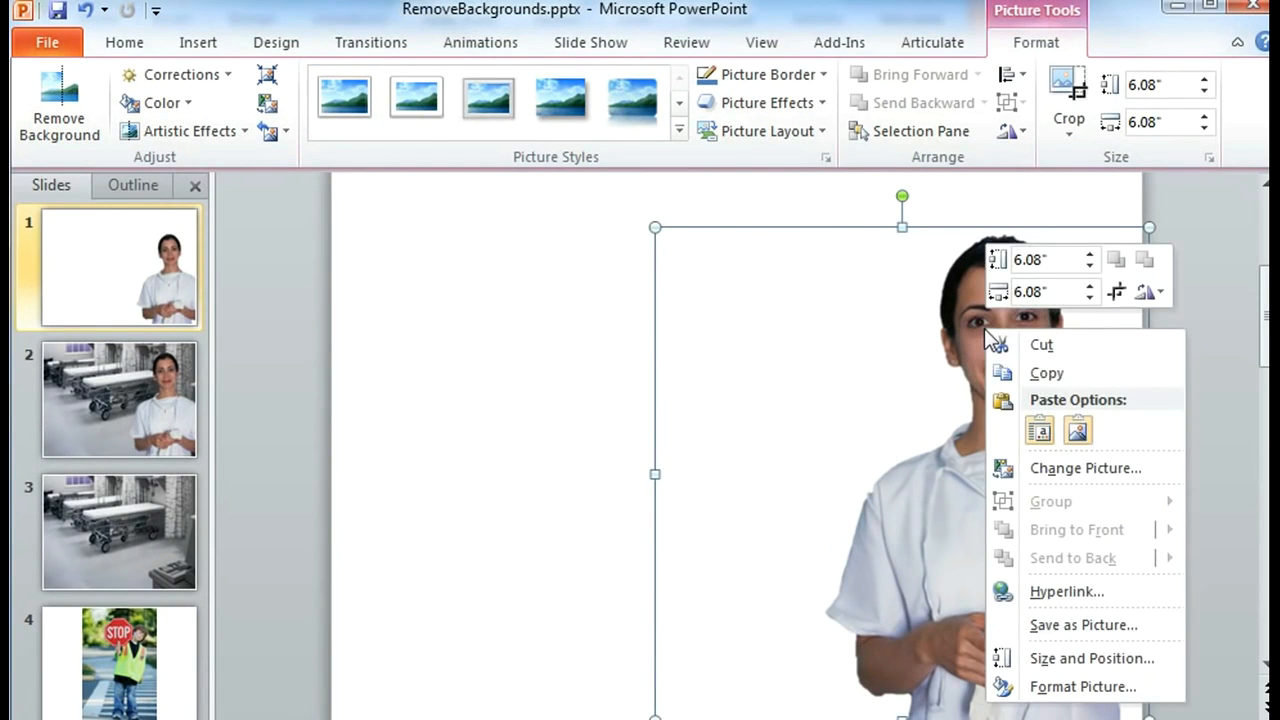
{"action": "left_click", "coordinate": [1032, 377]}
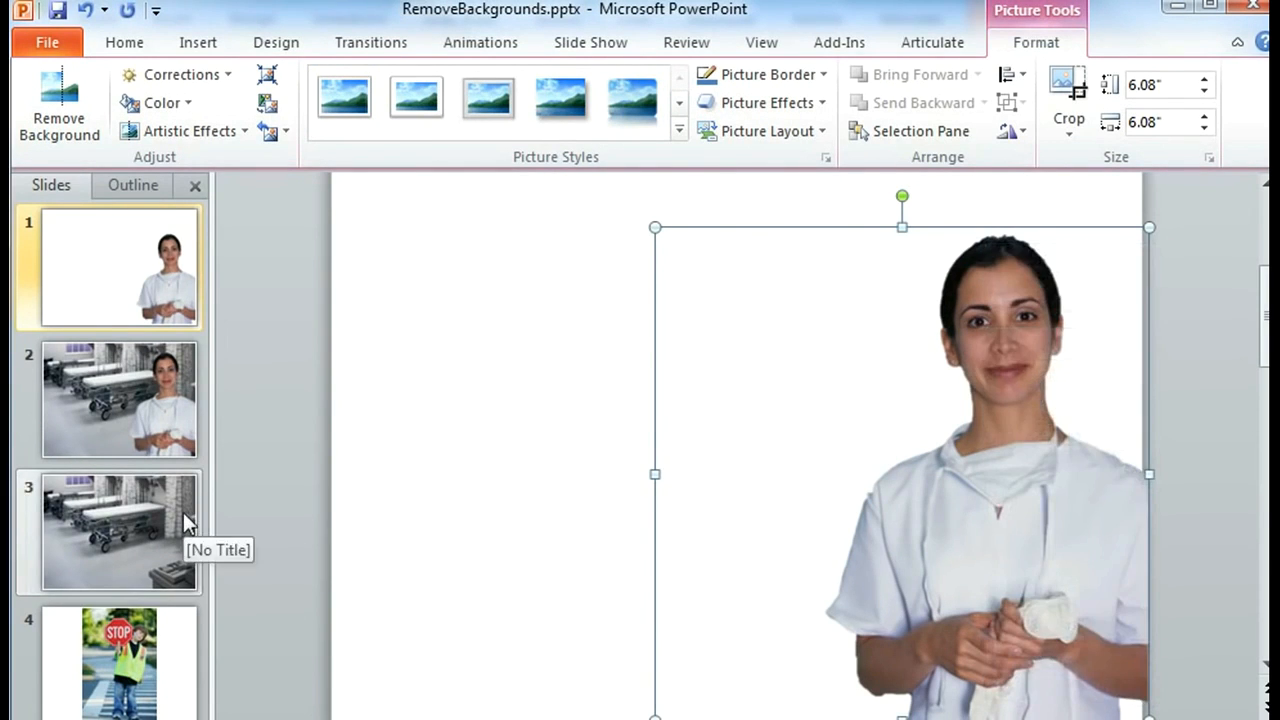
{"action": "left_click", "coordinate": [189, 520]}
{"action": "right_click", "coordinate": [1185, 414]}
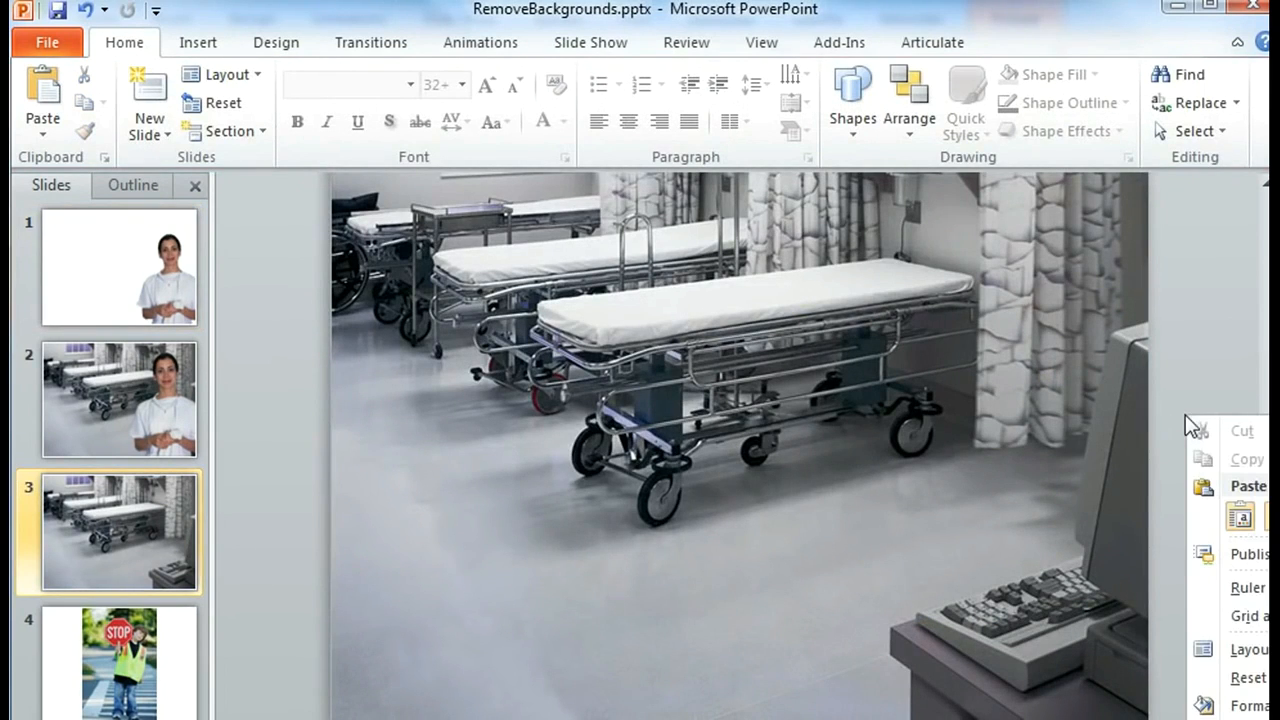
{"action": "left_click", "coordinate": [1244, 515]}
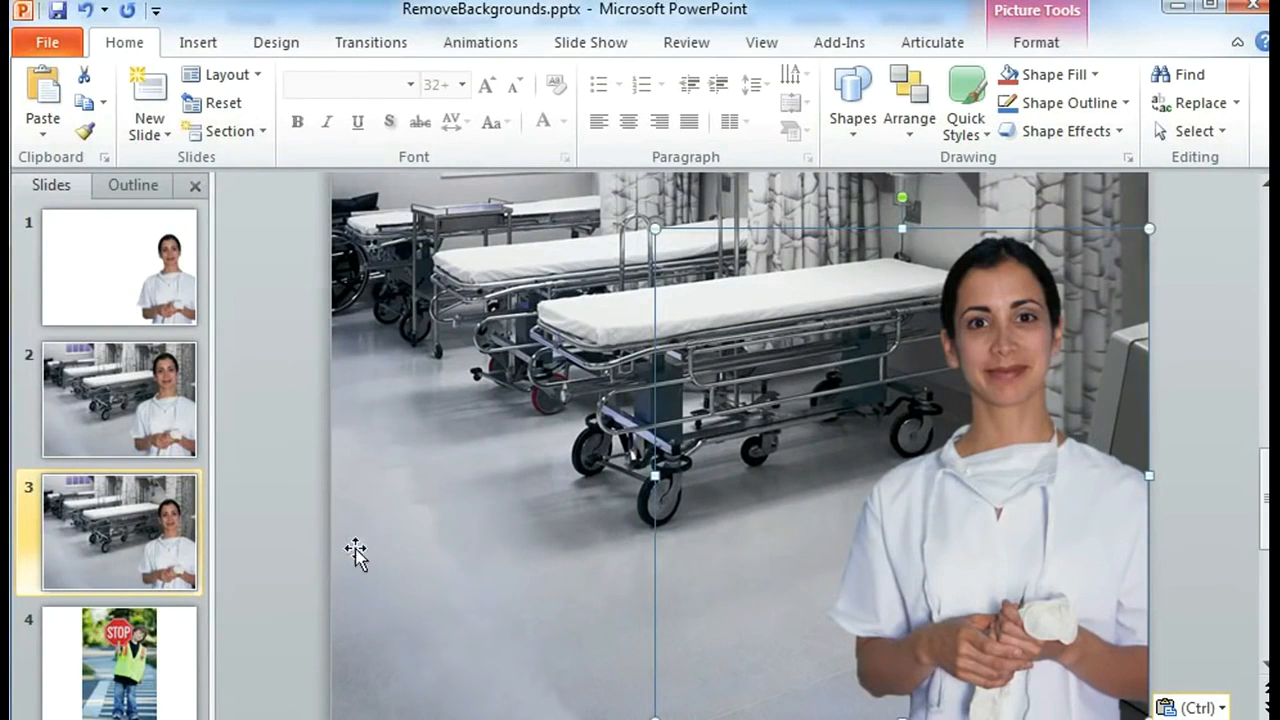
Step: Start background removal on the slide 4 picture of the boy with the stop sign and fit the removal area around his figure
{"action": "left_click", "coordinate": [125, 655]}
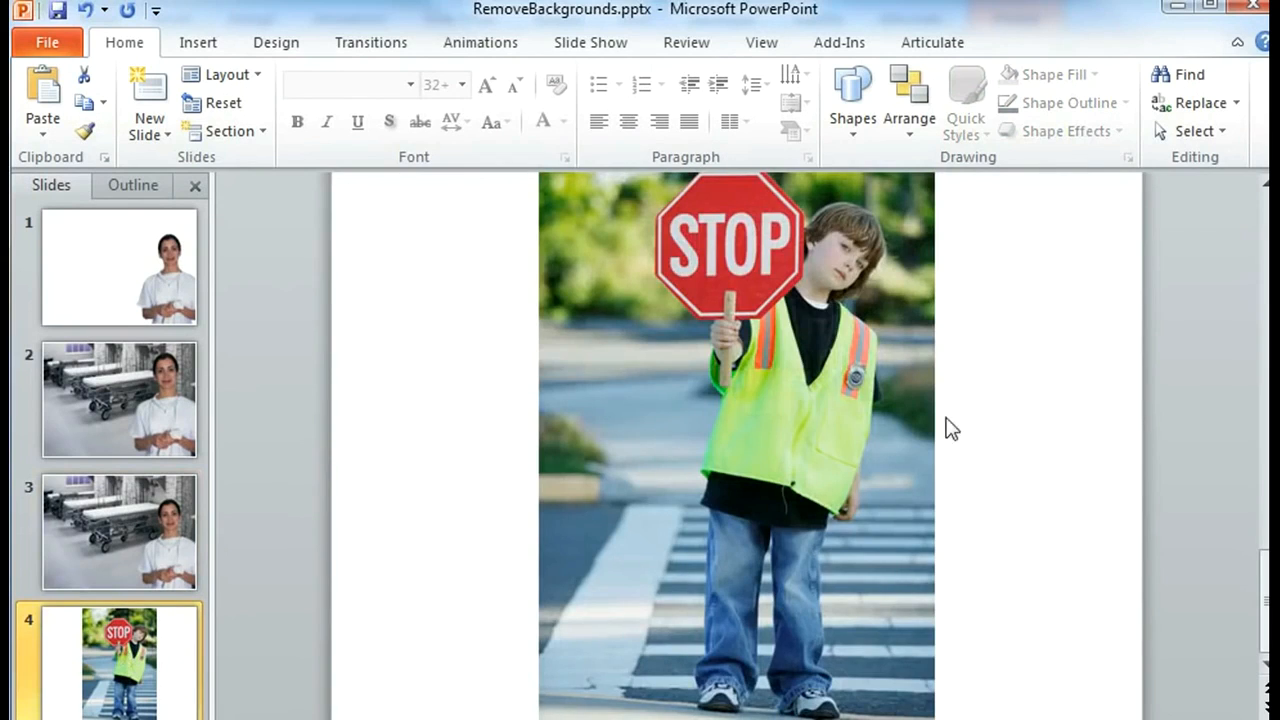
{"action": "left_click", "coordinate": [797, 424]}
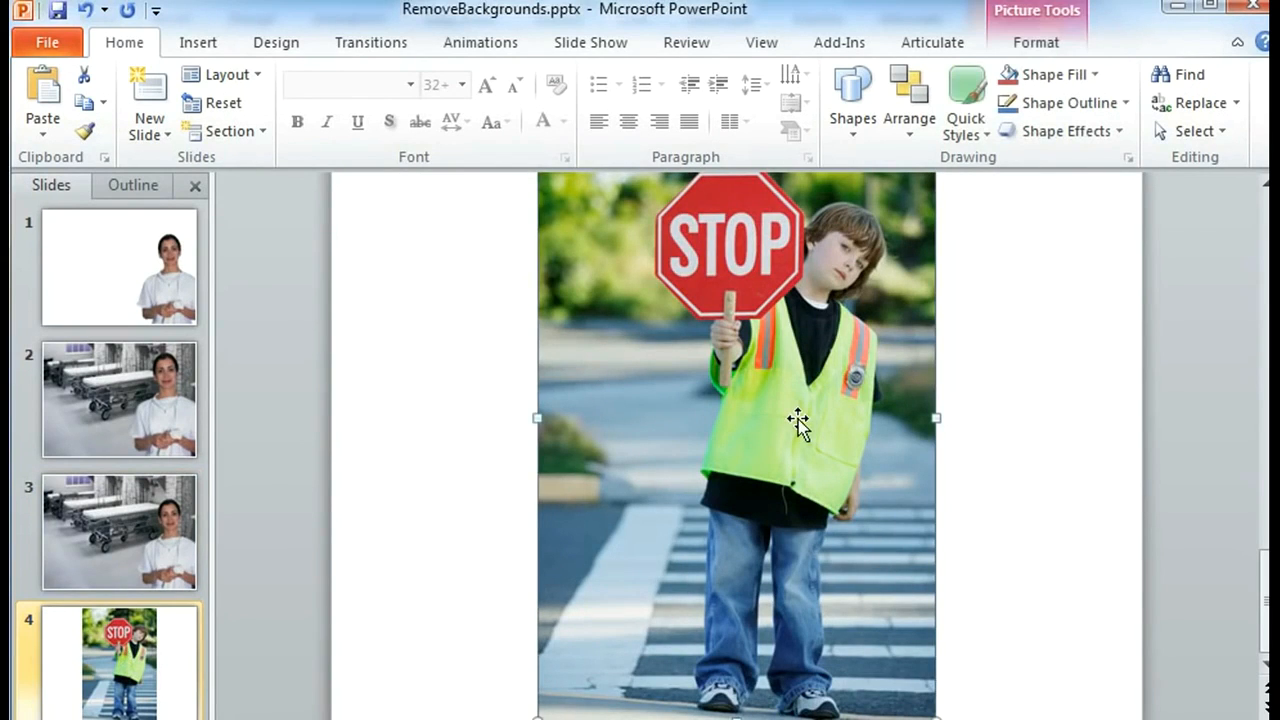
{"action": "left_click", "coordinate": [1048, 46]}
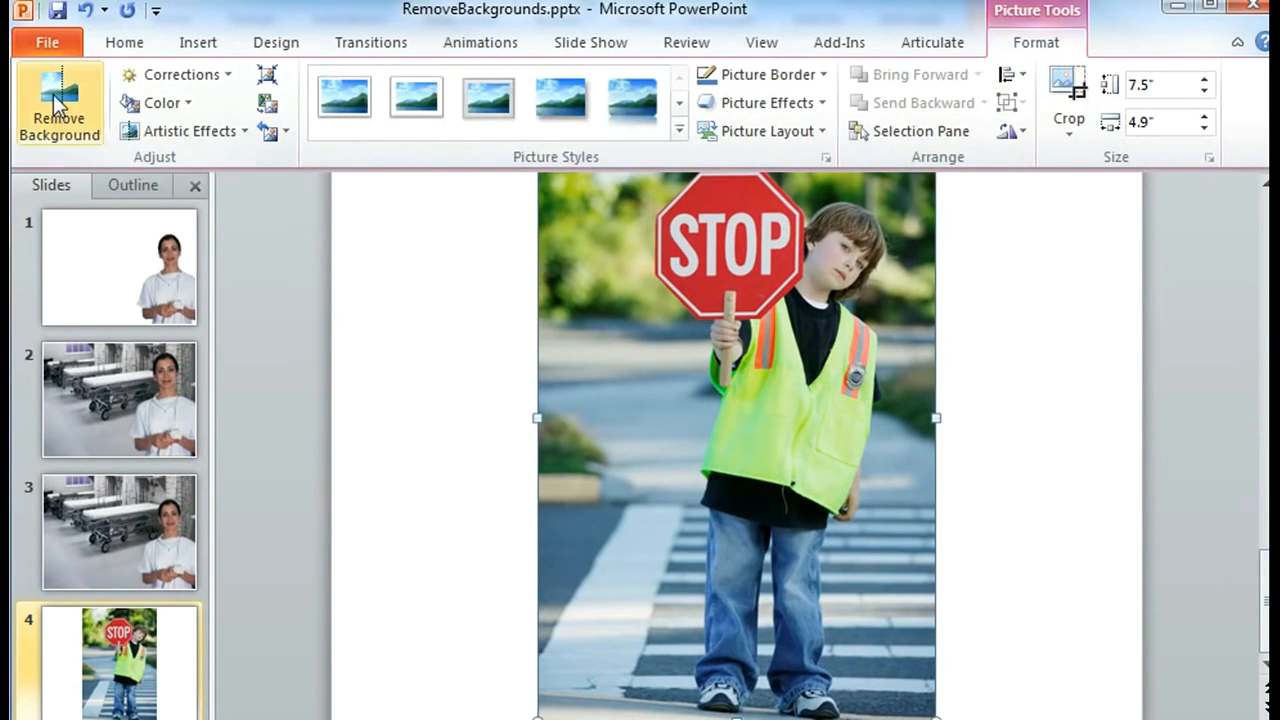
{"action": "left_click", "coordinate": [59, 100]}
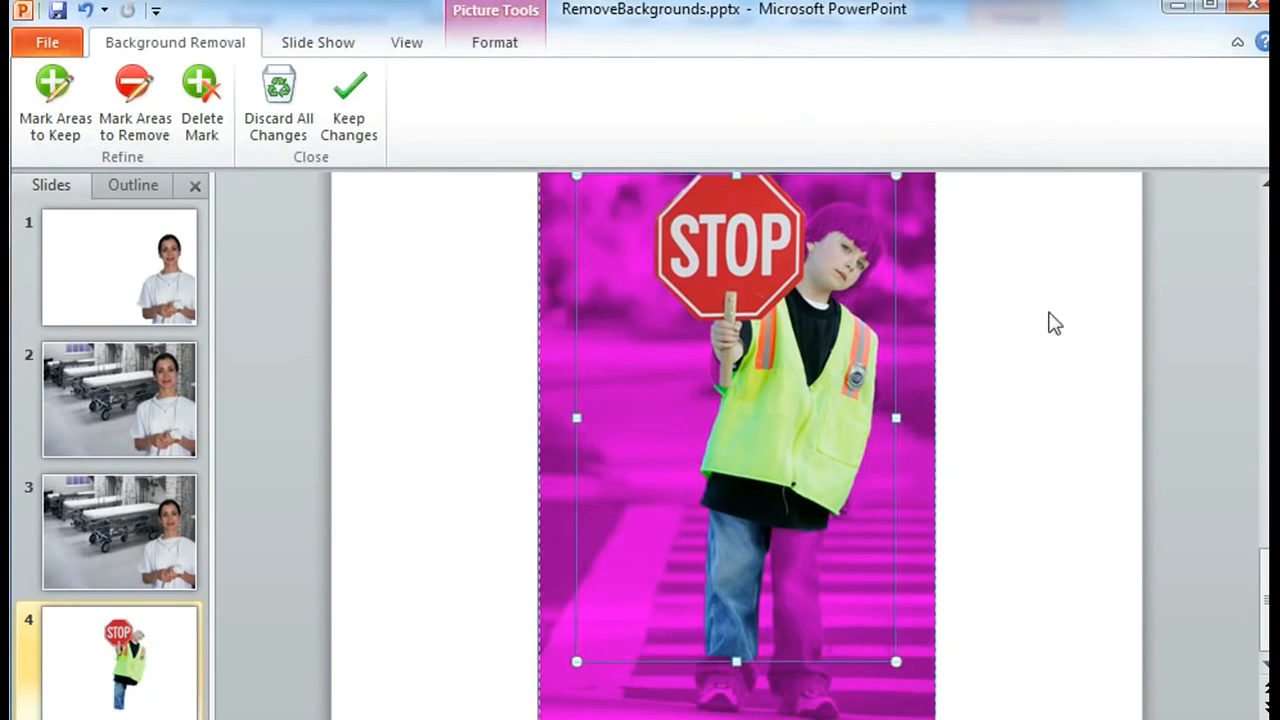
{"action": "left_click_drag", "start_coordinate": [736, 205], "coordinate": [736, 184]}
{"action": "left_click_drag", "start_coordinate": [577, 437], "coordinate": [638, 440]}
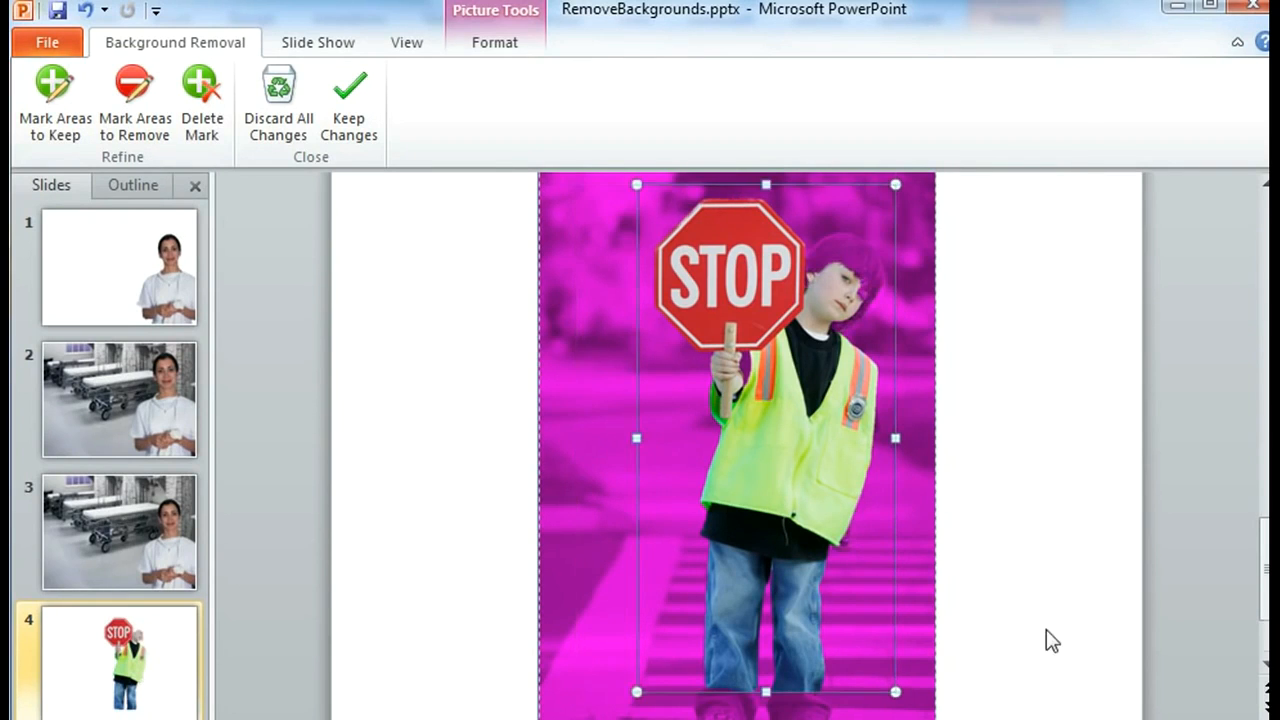
{"action": "scroll", "coordinate": [1047, 632], "scroll_direction": "down", "scroll_amount": 1}
{"action": "left_click_drag", "start_coordinate": [769, 662], "coordinate": [769, 718]}
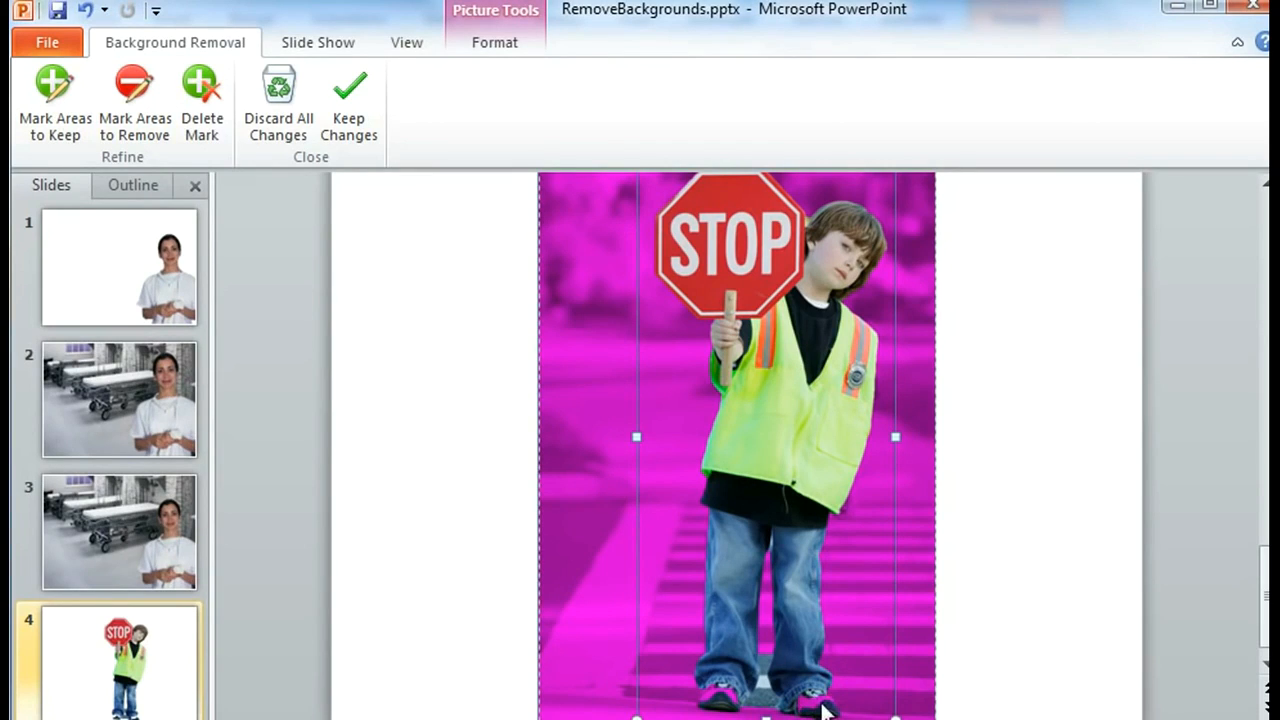
Step: Mark both of the boy's shoes as areas to keep
{"action": "left_click", "coordinate": [68, 80]}
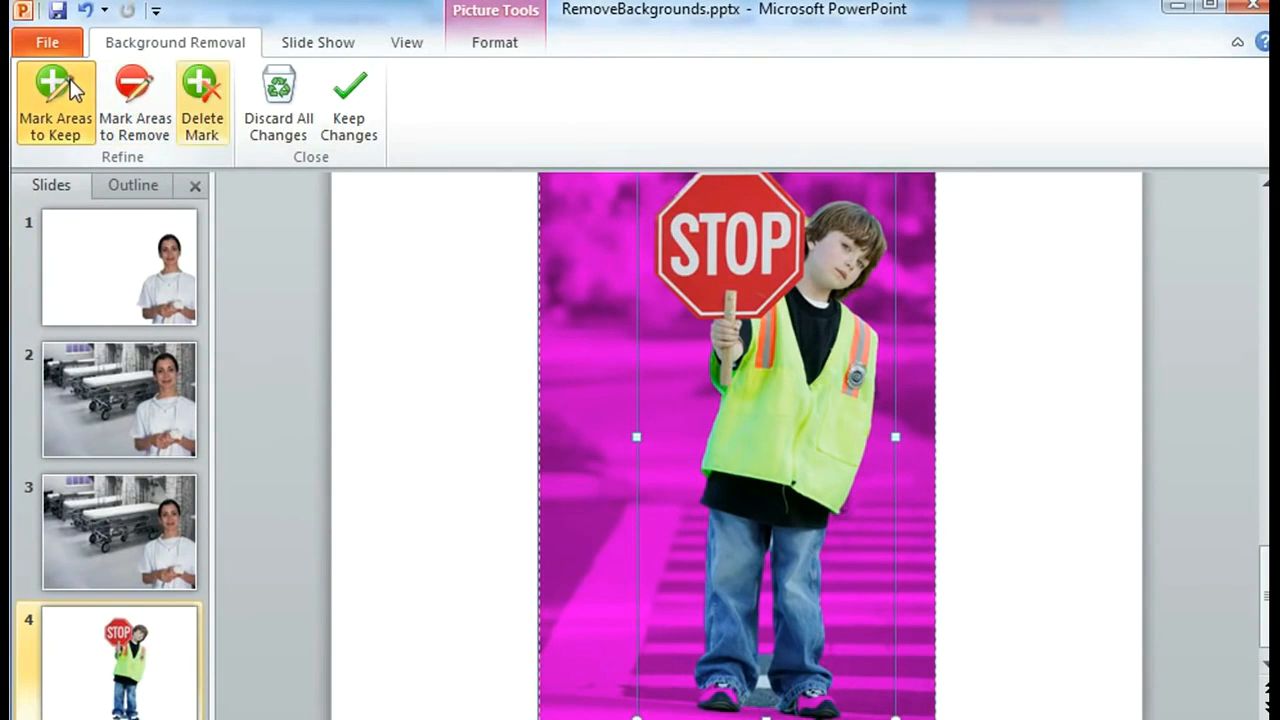
{"action": "left_click", "coordinate": [812, 700]}
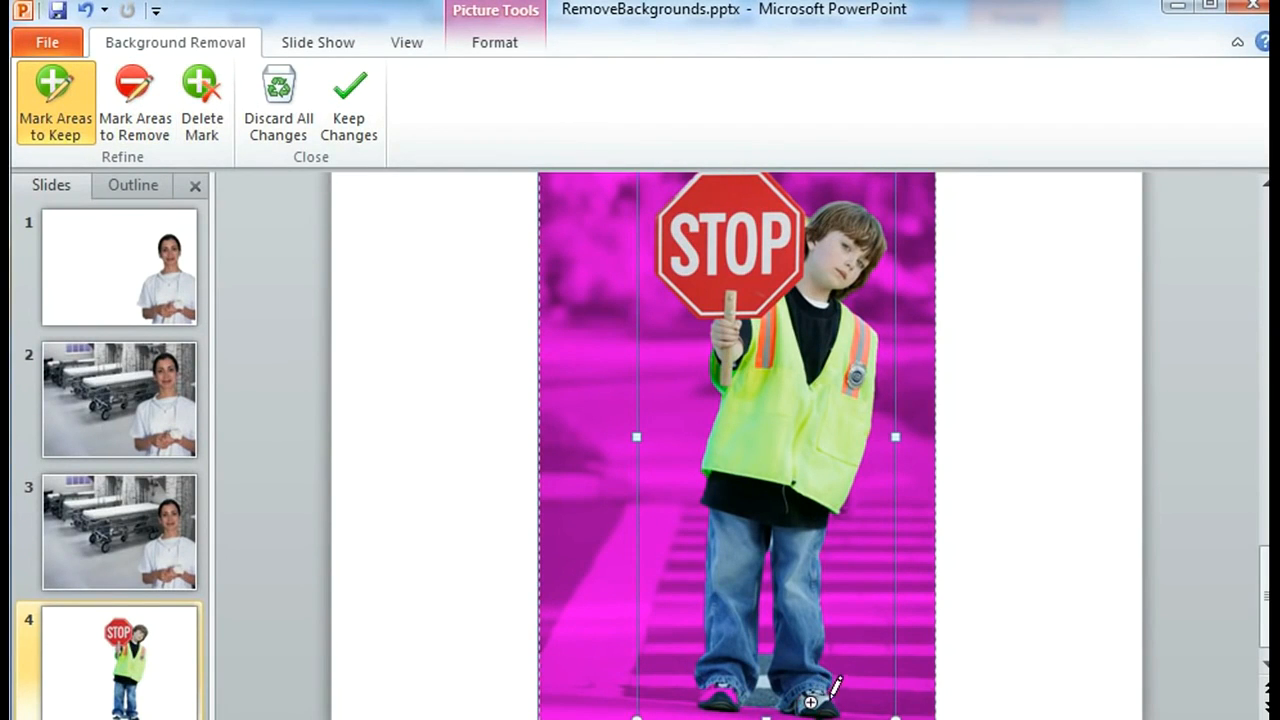
{"action": "left_click", "coordinate": [726, 692]}
{"action": "left_click", "coordinate": [710, 694]}
Step: Mark the pavement patches between and beside the boy's feet as areas to remove, and keep the background removal
{"action": "left_click", "coordinate": [140, 90]}
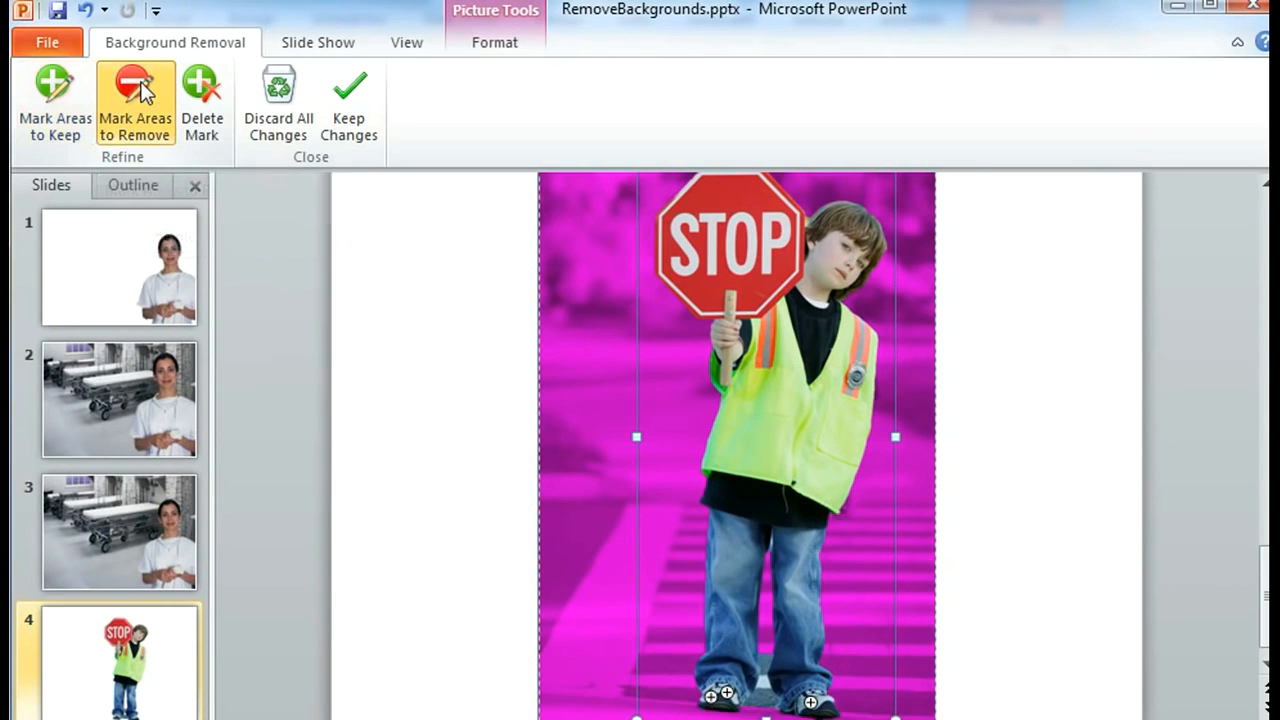
{"action": "left_click", "coordinate": [765, 657]}
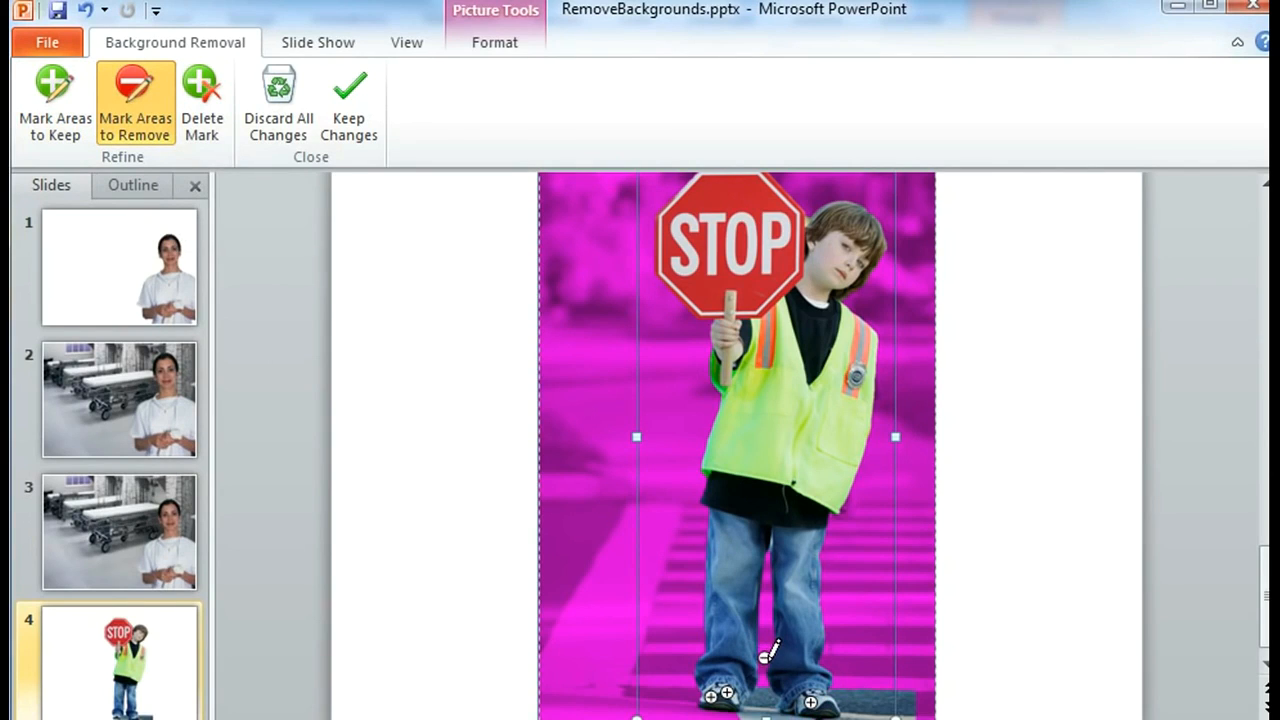
{"action": "left_click", "coordinate": [765, 697]}
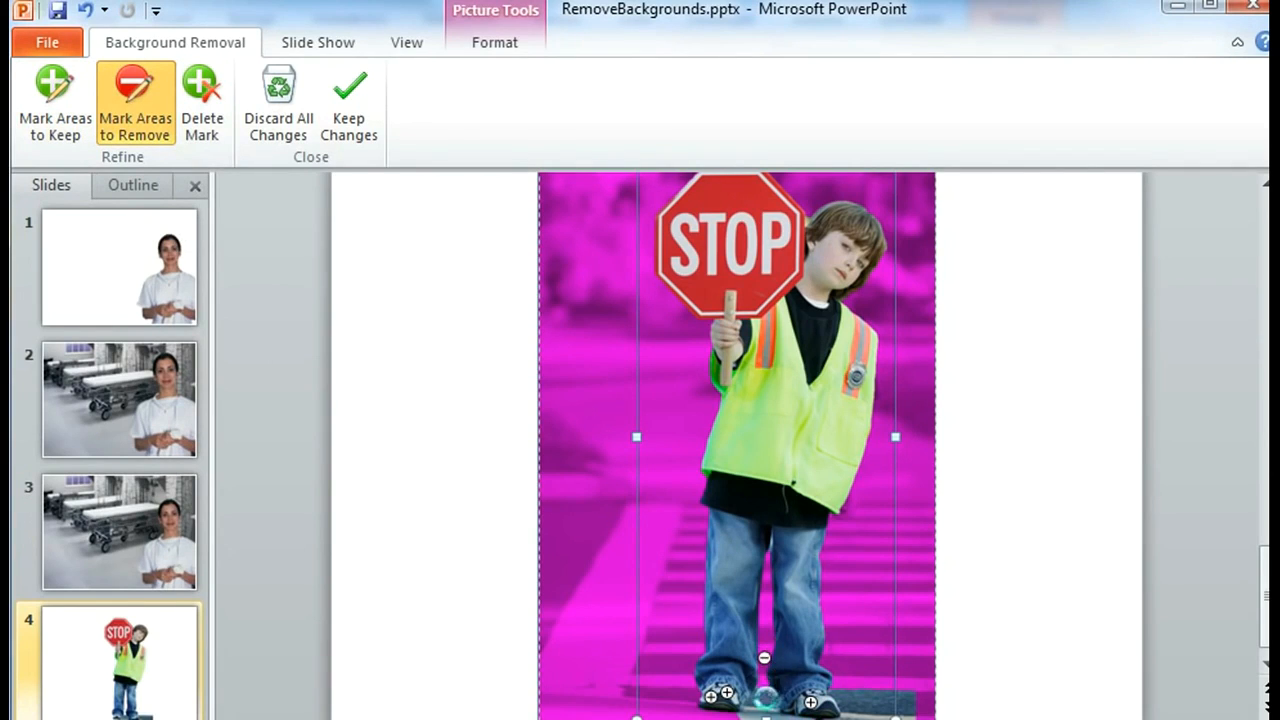
{"action": "left_click", "coordinate": [677, 693]}
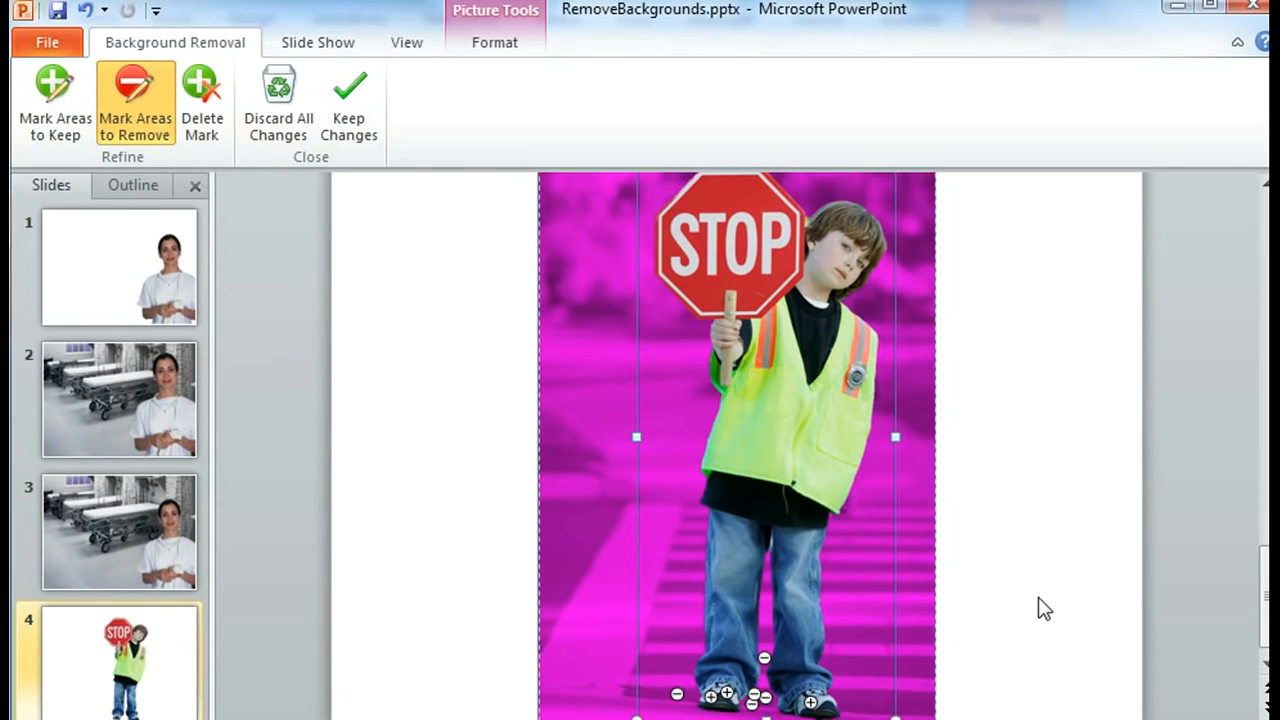
{"action": "left_click", "coordinate": [372, 88]}
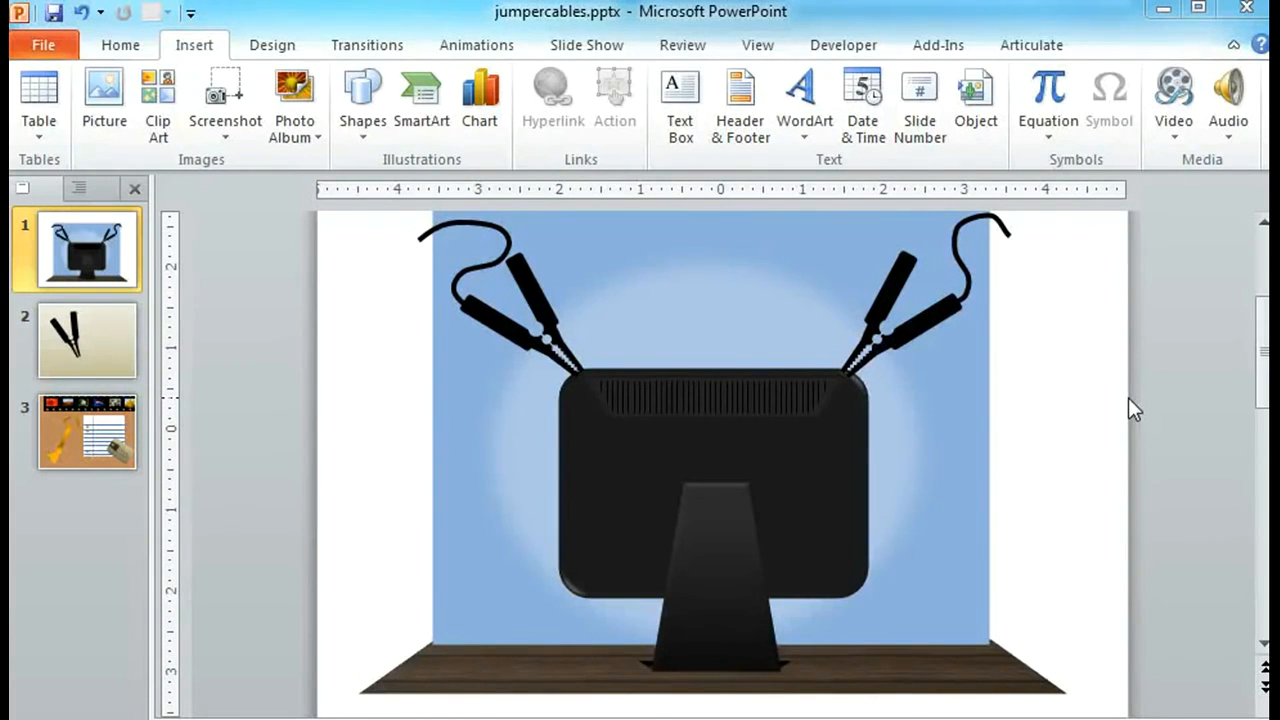
Step: Examine the monitor body and stand on slide 1 of jumpercables.pptx and the gallery of basic shapes
{"action": "left_click", "coordinate": [843, 593]}
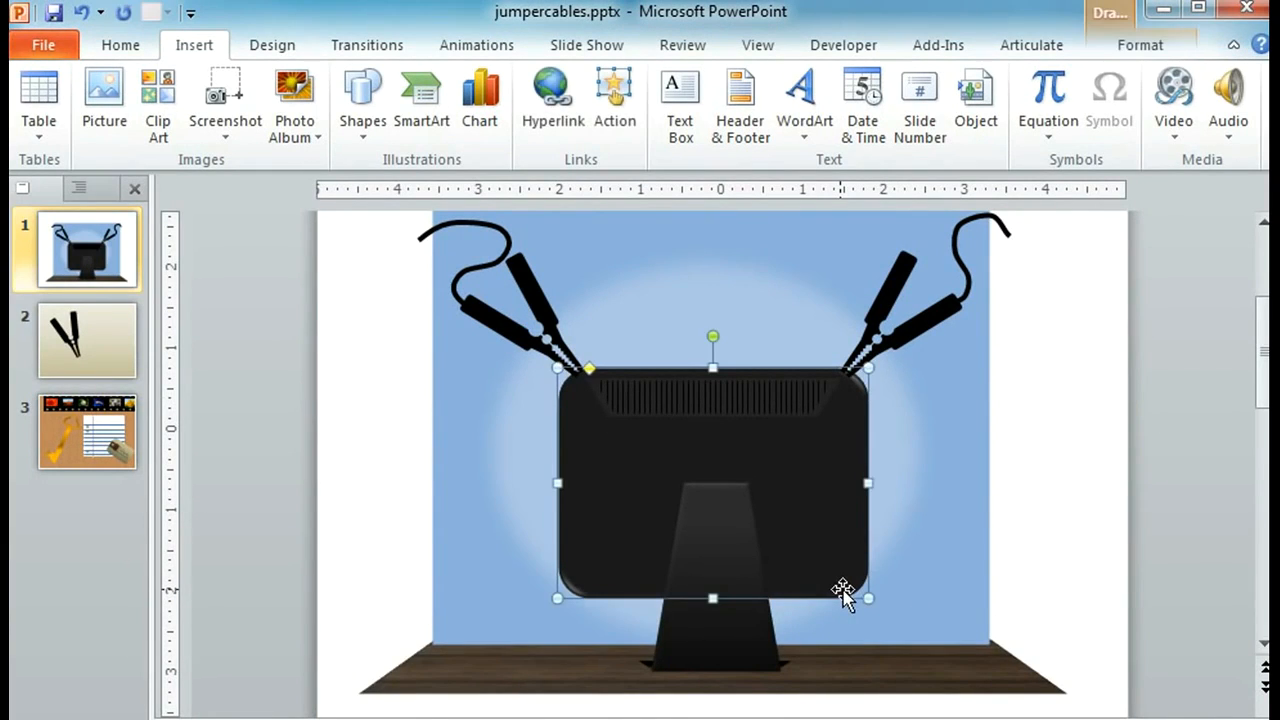
{"action": "left_click", "coordinate": [705, 633]}
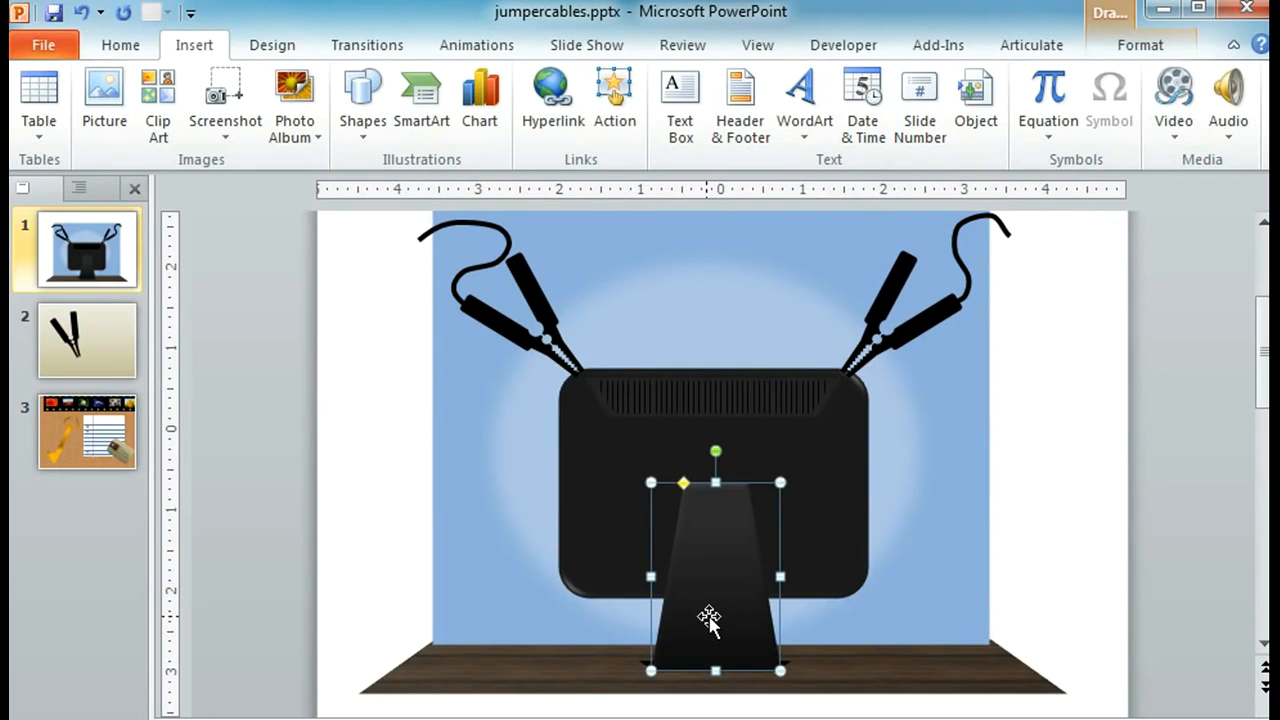
{"action": "left_click", "coordinate": [368, 125]}
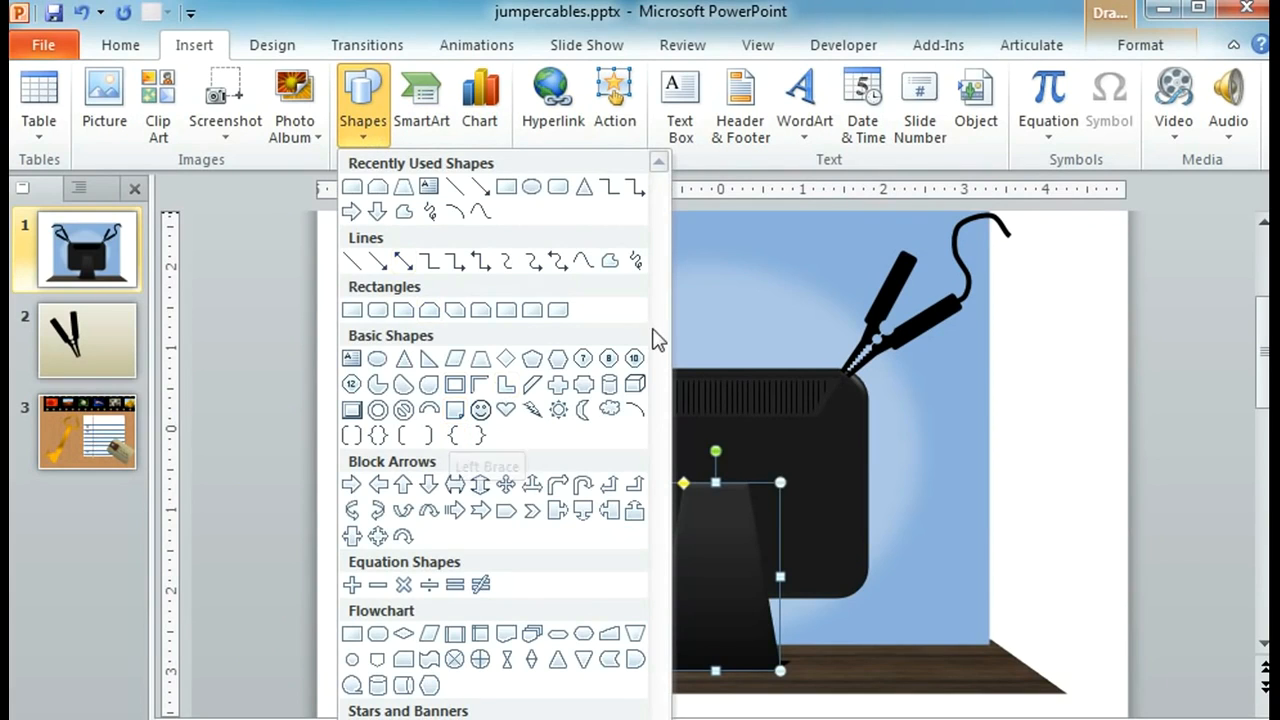
{"action": "left_click", "coordinate": [1003, 365]}
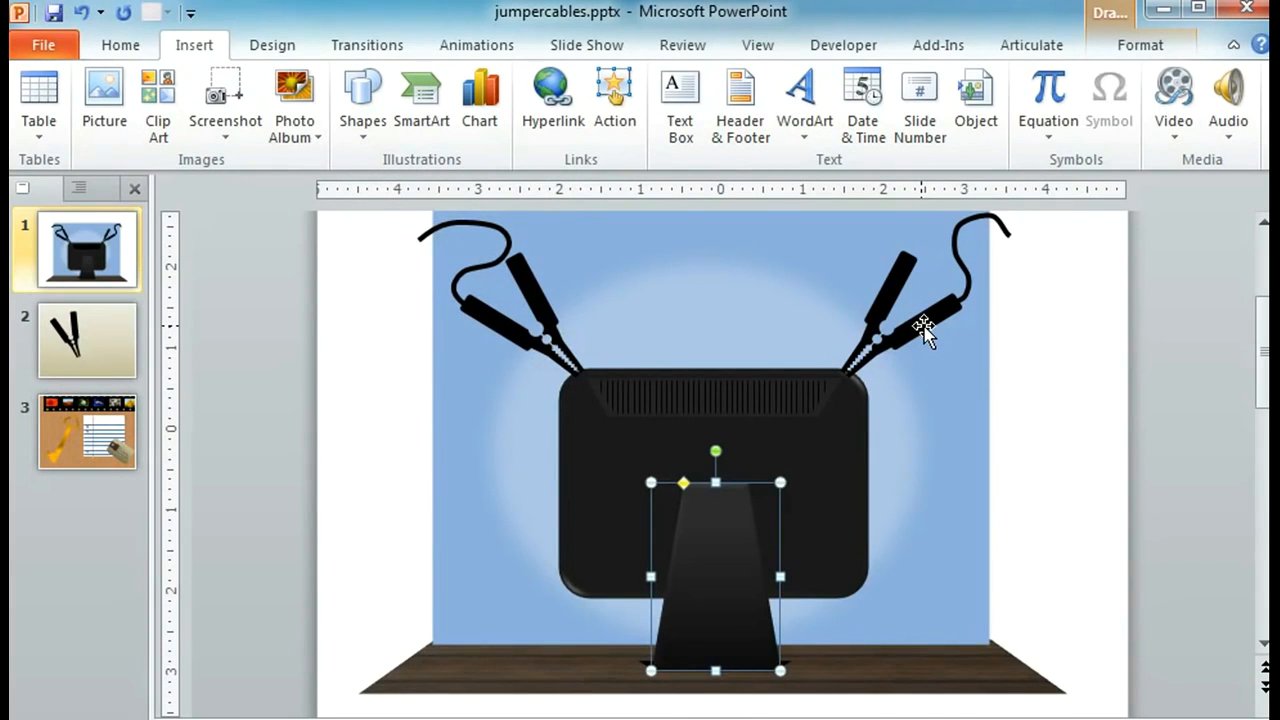
{"action": "left_click", "coordinate": [997, 370]}
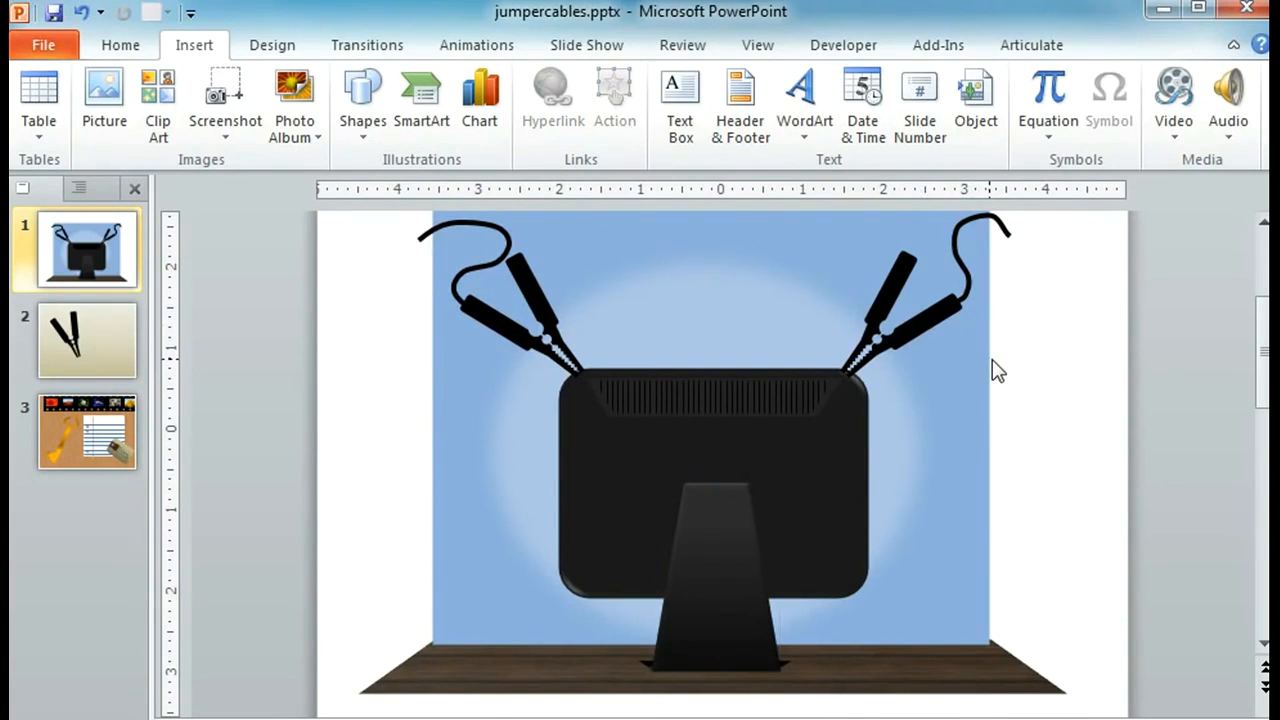
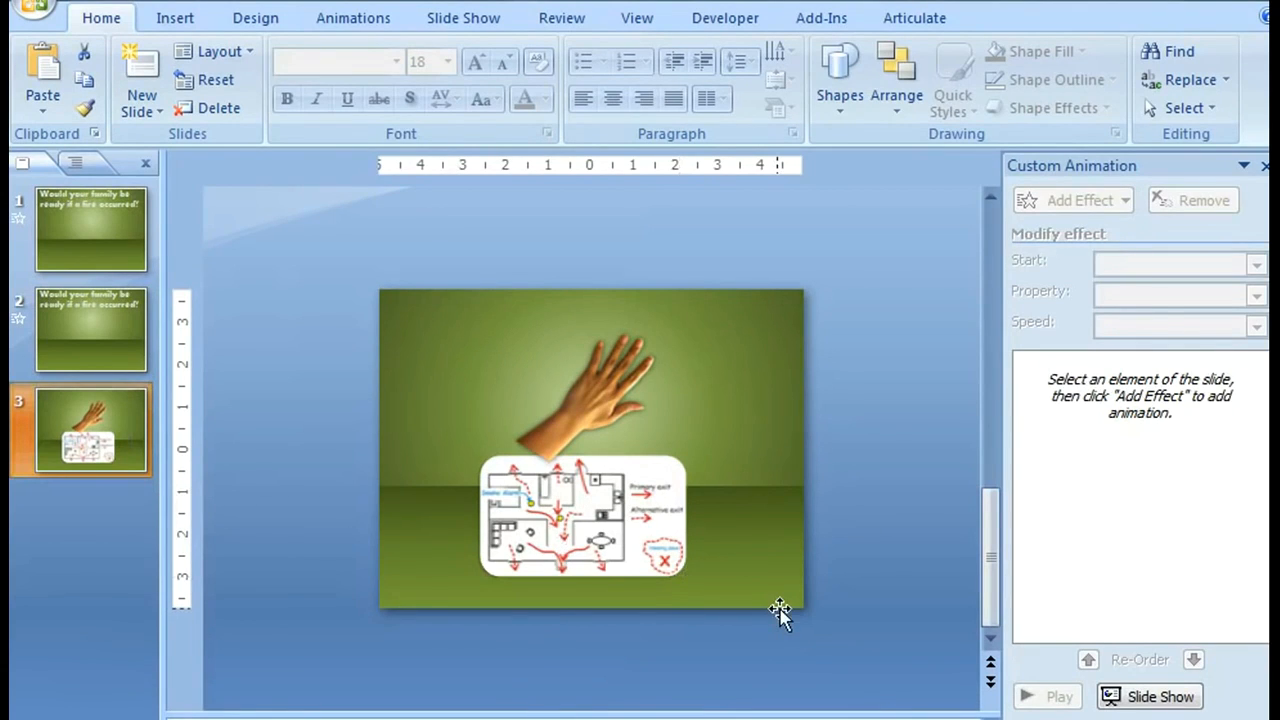
Step: Place the hand over the lower-left part of the floor plan and move both together off the slide's left edge
{"action": "left_click", "coordinate": [604, 396]}
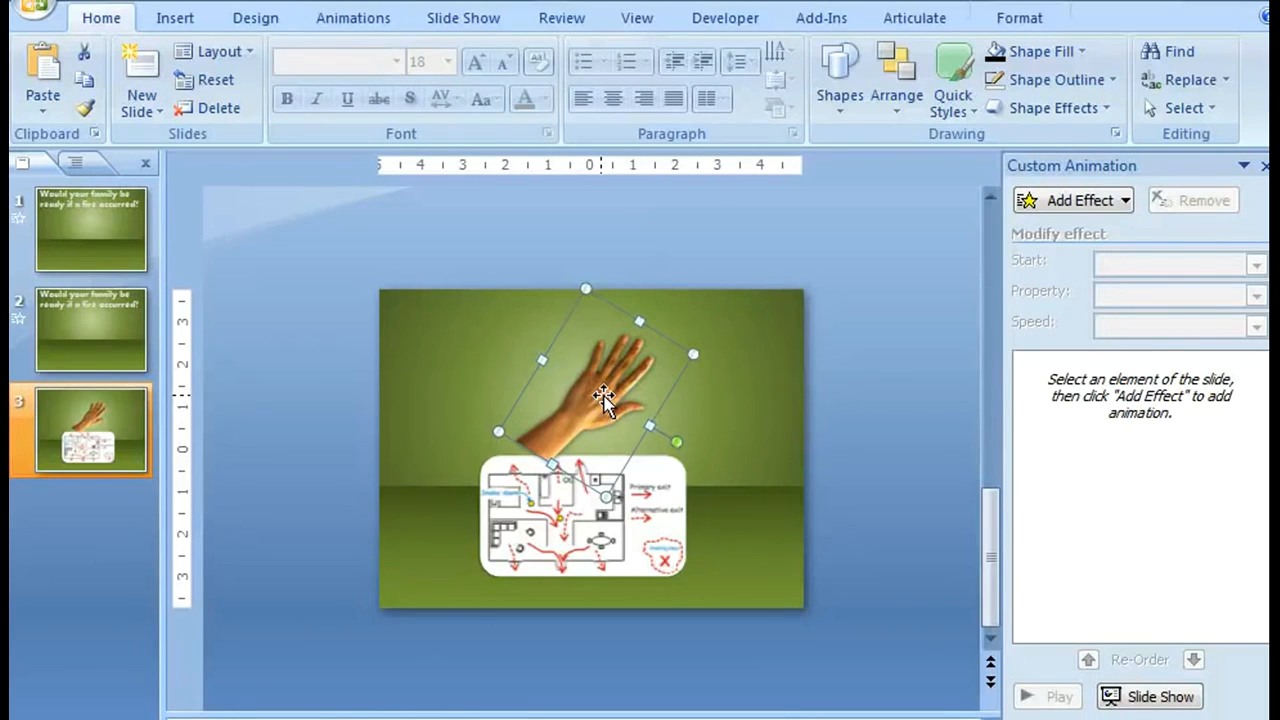
{"action": "left_click_drag", "start_coordinate": [608, 391], "coordinate": [544, 612]}
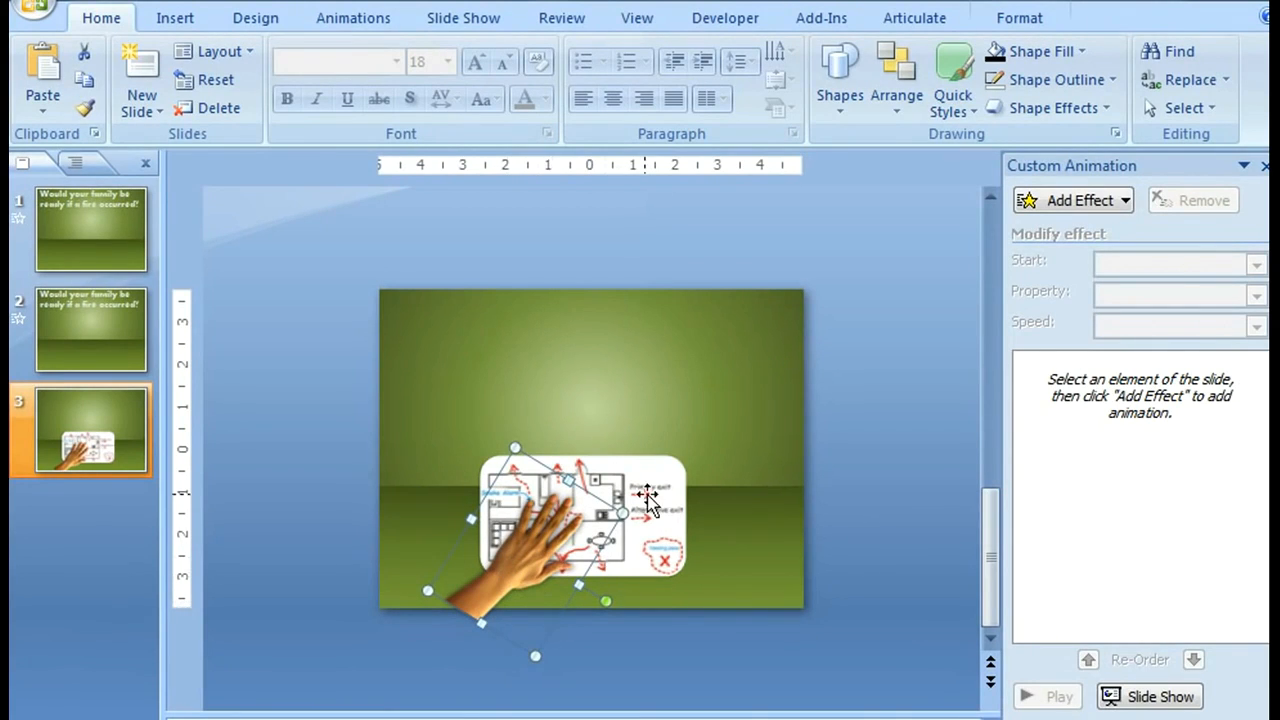
{"action": "left_click", "coordinate": [648, 492], "text": "shift"}
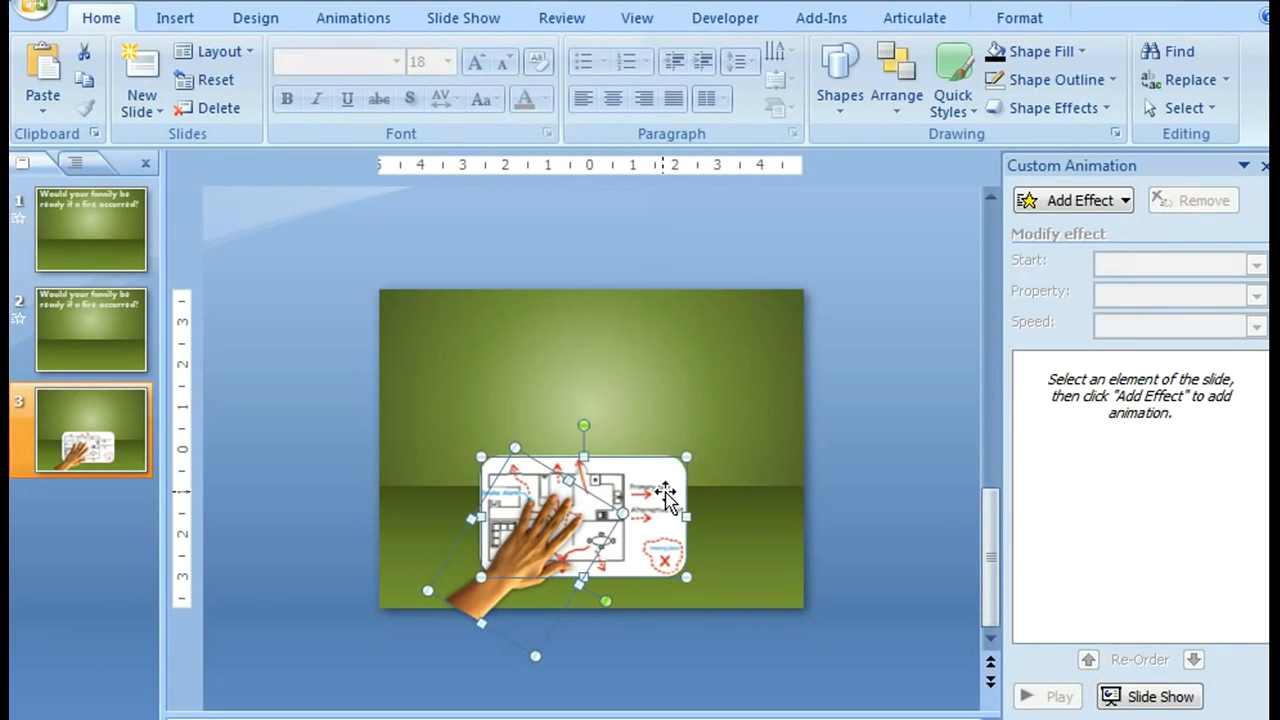
{"action": "key", "text": "Down"}
{"action": "key", "text": "Down"}
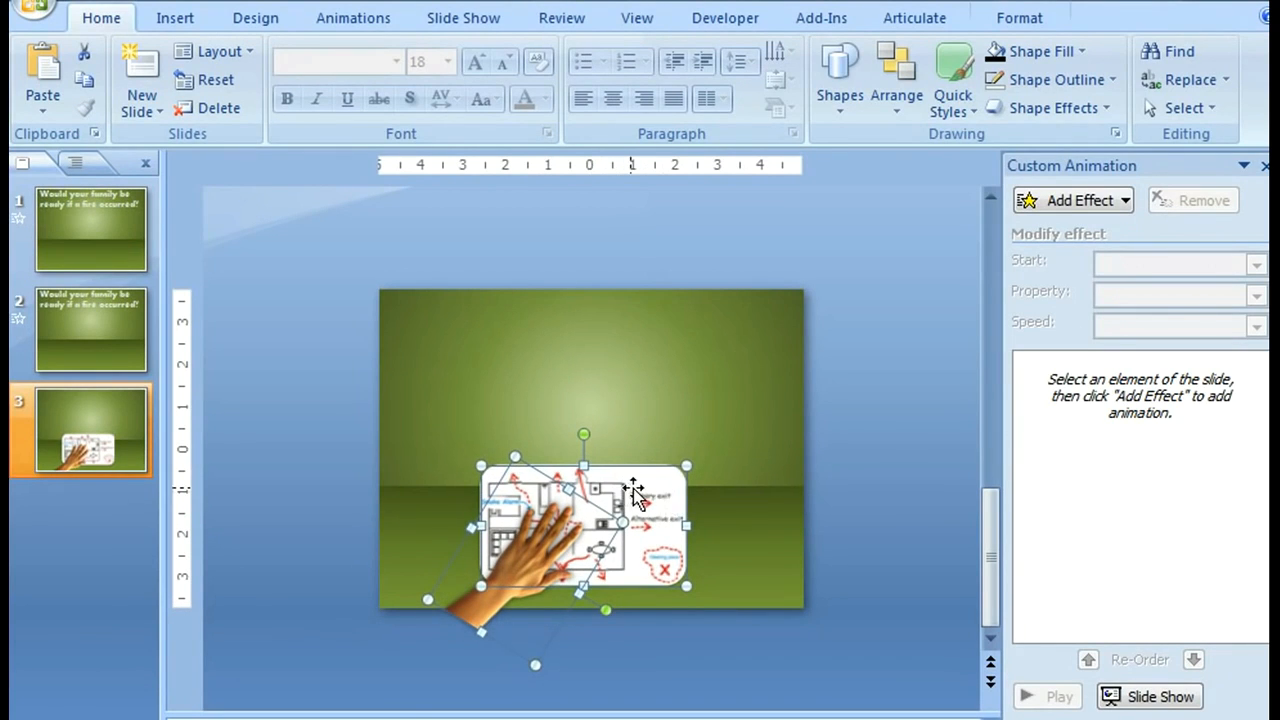
{"action": "left_click_drag", "start_coordinate": [648, 492], "coordinate": [340, 515]}
{"action": "key", "text": "Left"}
{"action": "key", "text": "Left"}
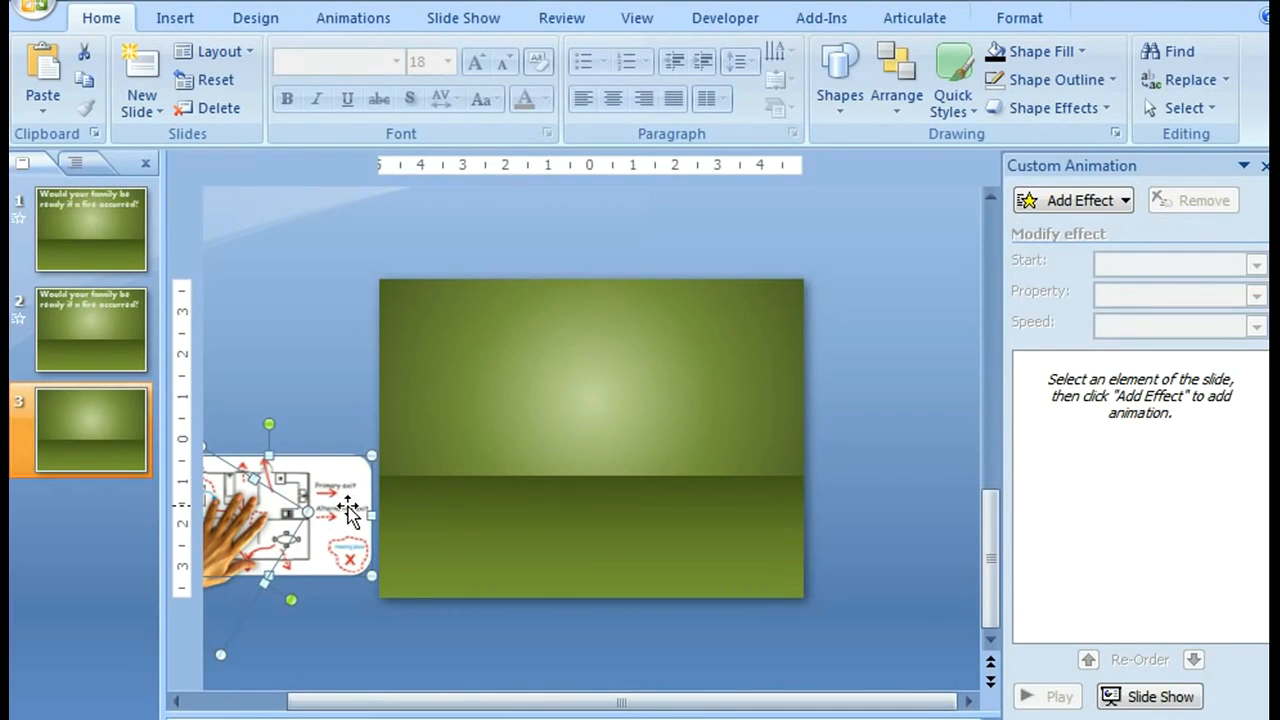
Step: Add a Right motion path to both the hand and the floor plan and set its speed to Fast
{"action": "left_click", "coordinate": [1077, 201]}
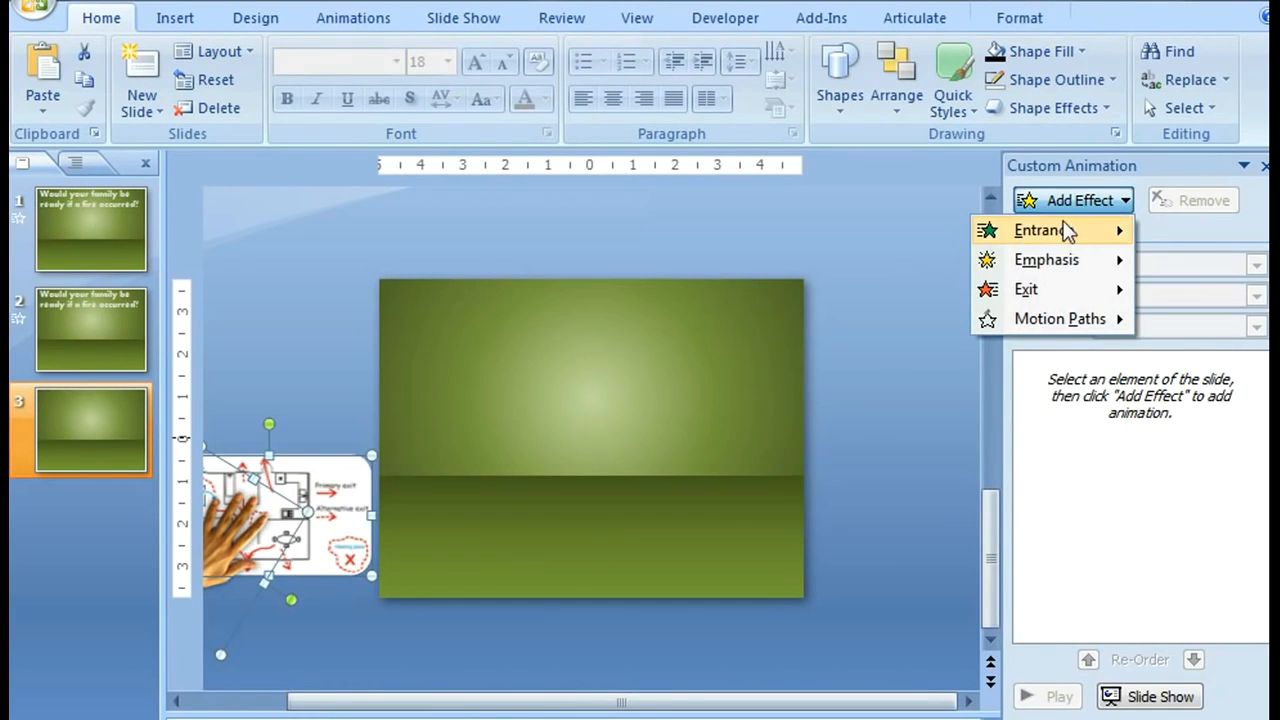
{"action": "mouse_move", "coordinate": [1082, 318]}
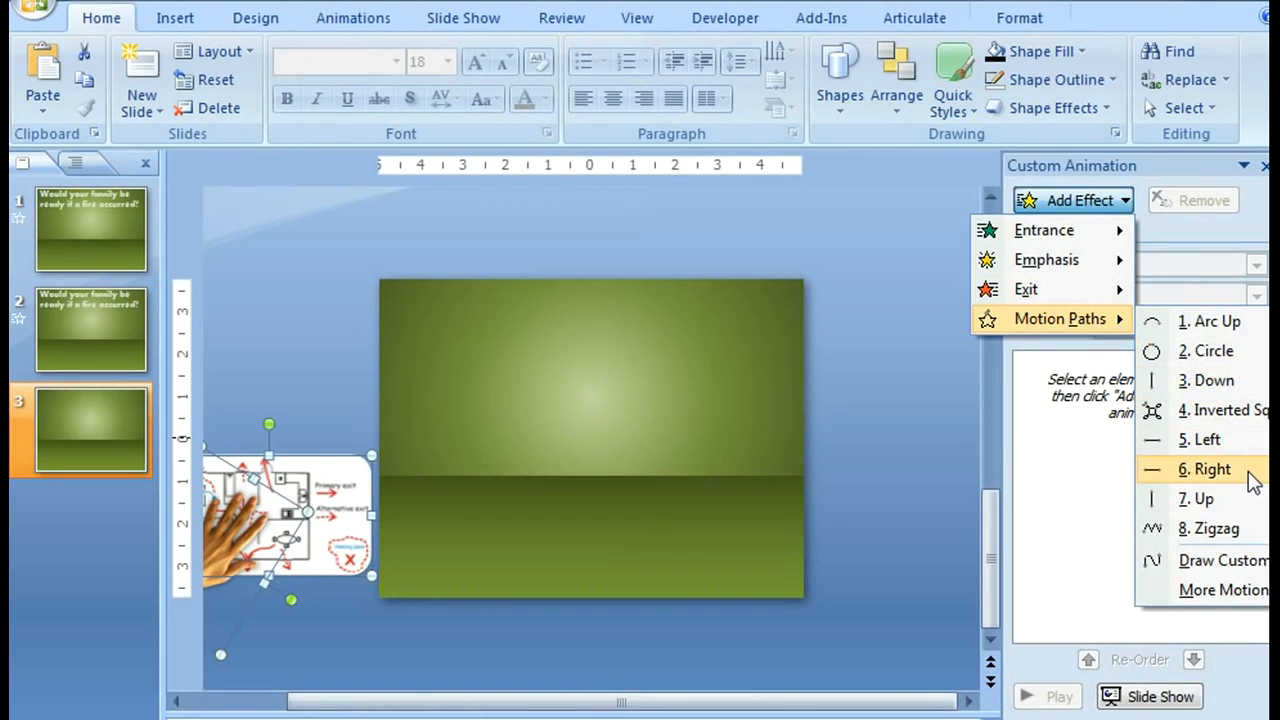
{"action": "left_click", "coordinate": [1205, 469]}
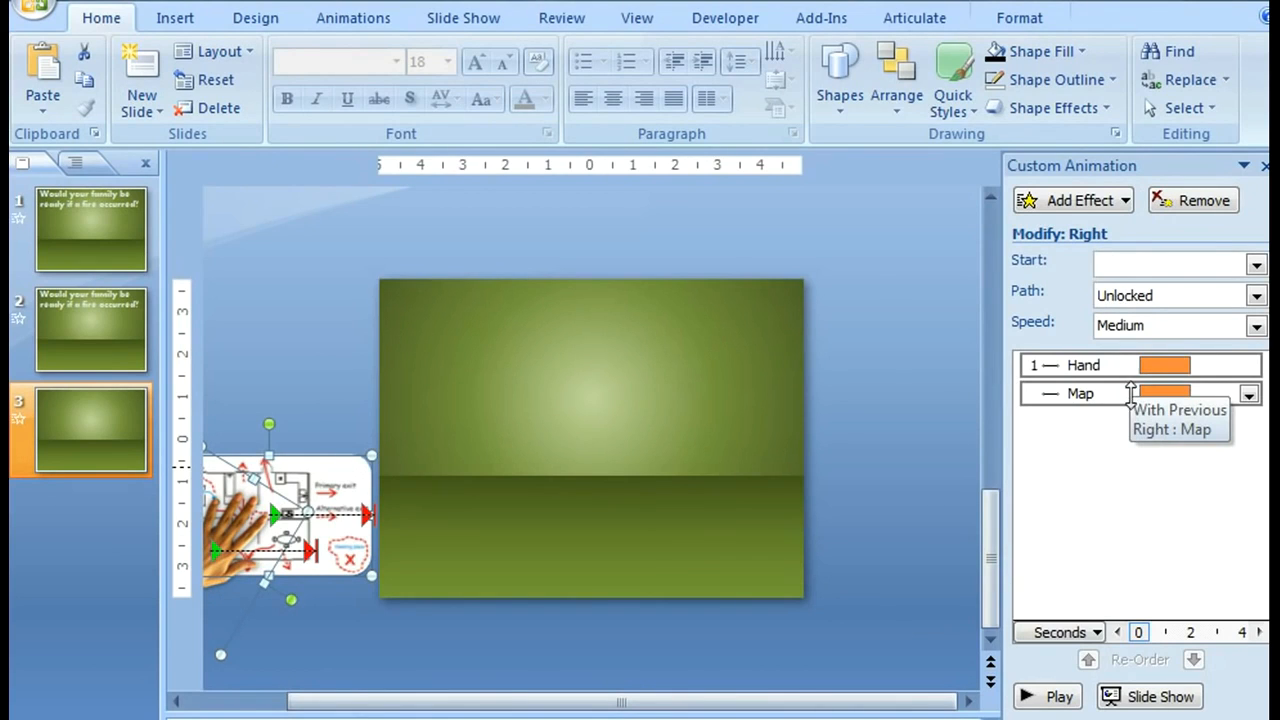
{"action": "left_click", "coordinate": [1256, 327]}
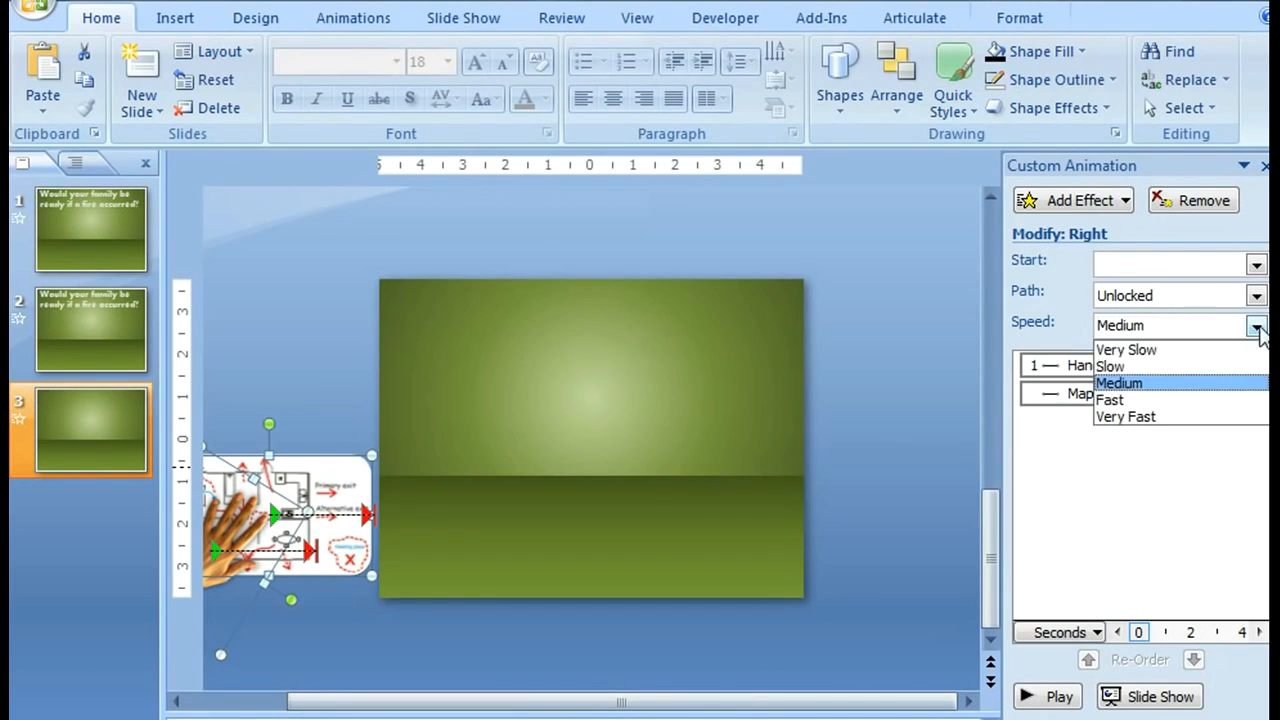
{"action": "left_click", "coordinate": [1183, 400]}
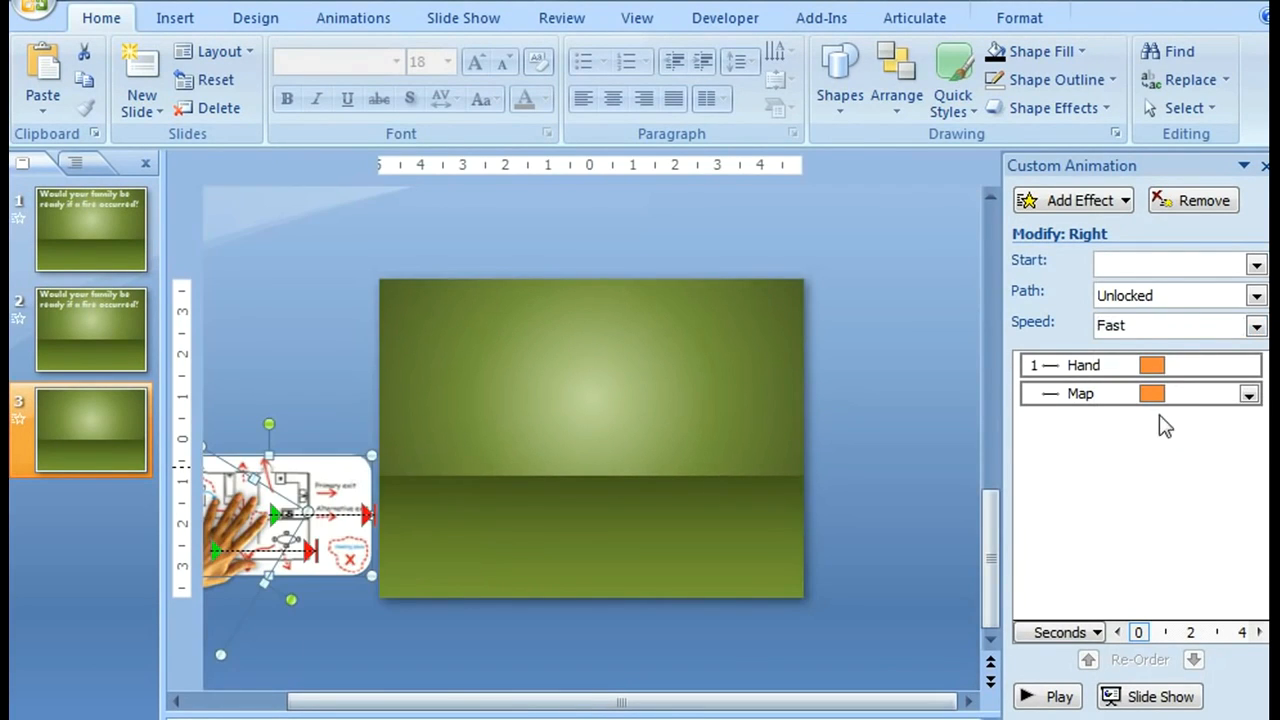
{"action": "left_click", "coordinate": [1128, 365]}
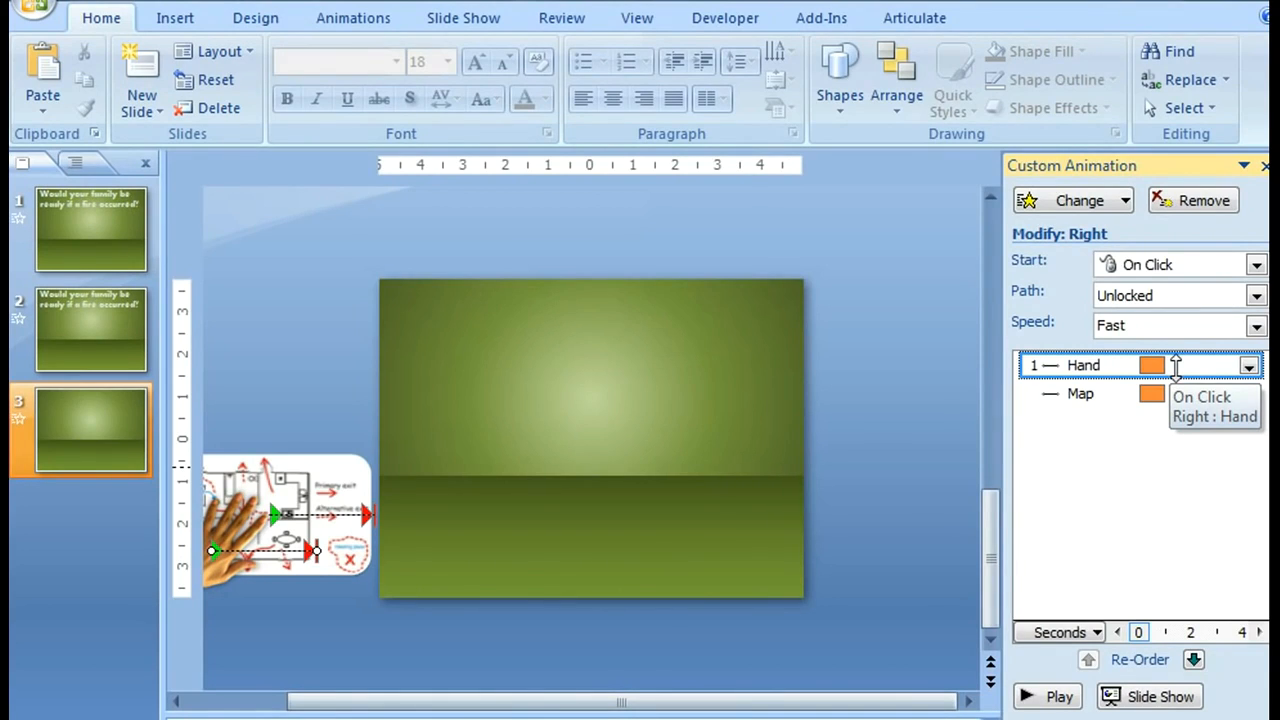
{"action": "left_click", "coordinate": [1256, 264]}
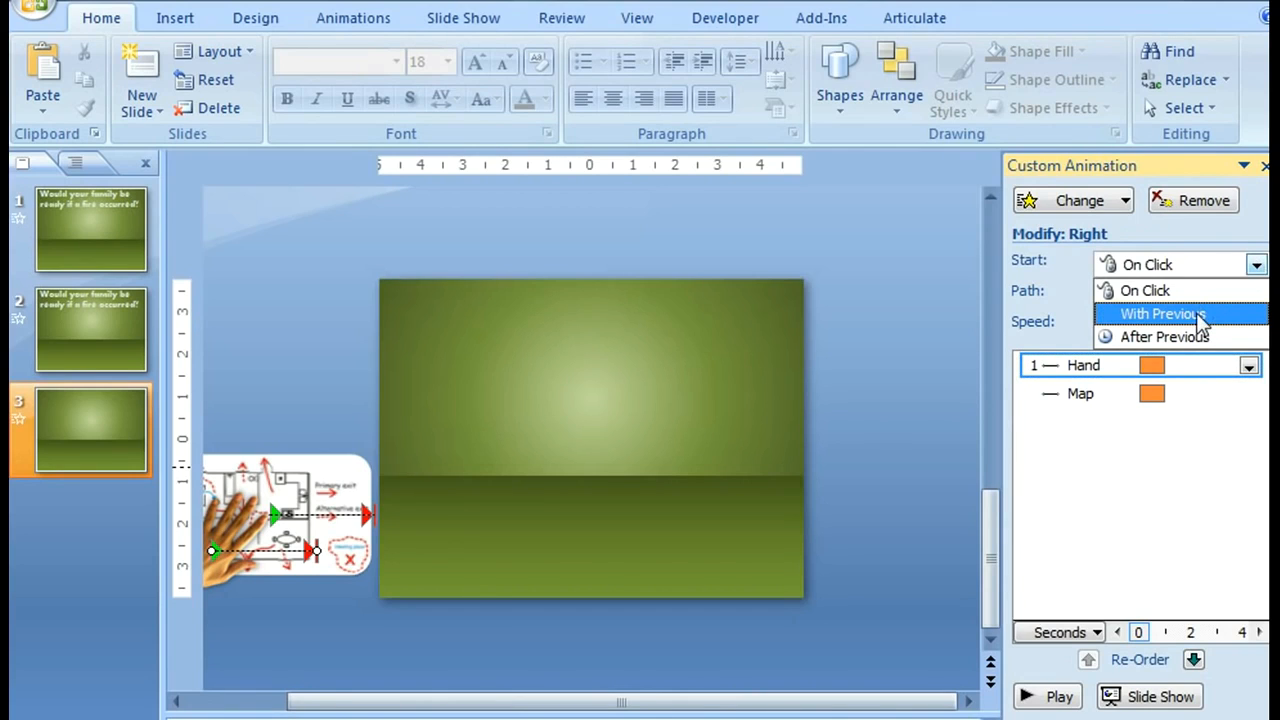
{"action": "left_click", "coordinate": [938, 322]}
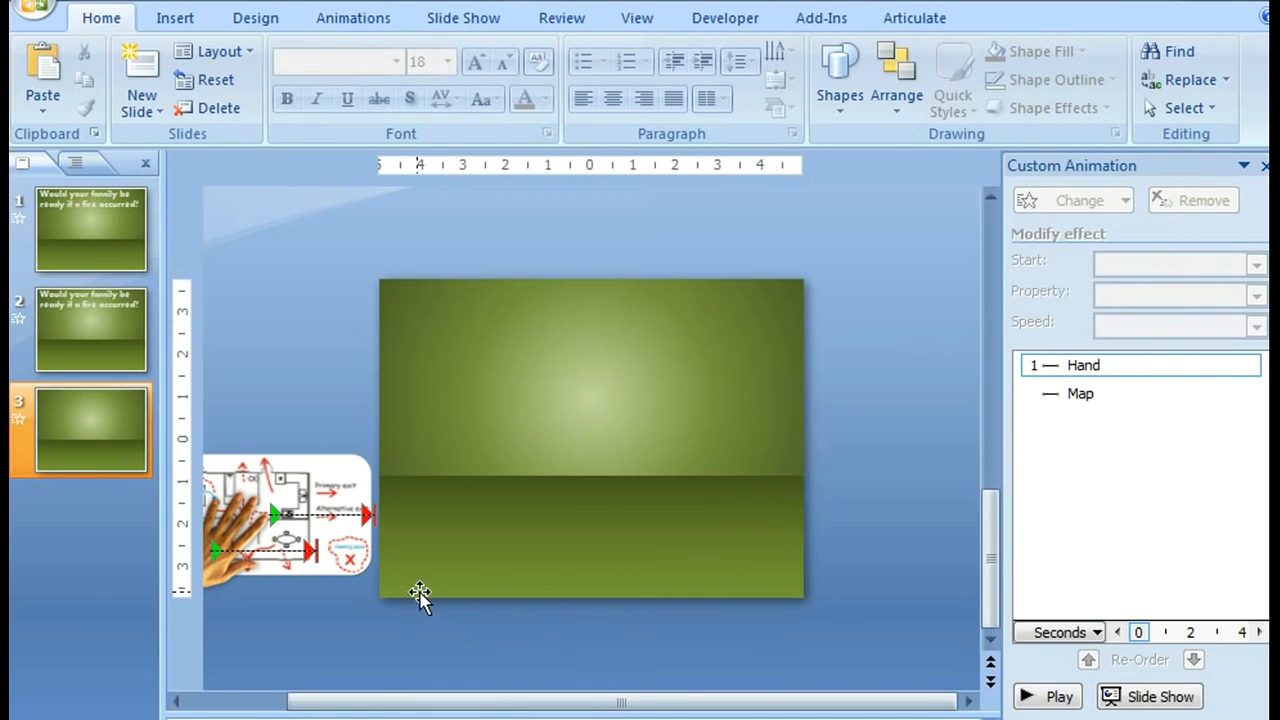
Step: Extend the floor plan's and the hand's motion paths to end near the middle of the slide's lower half, and preview the animation
{"action": "left_click", "coordinate": [314, 516]}
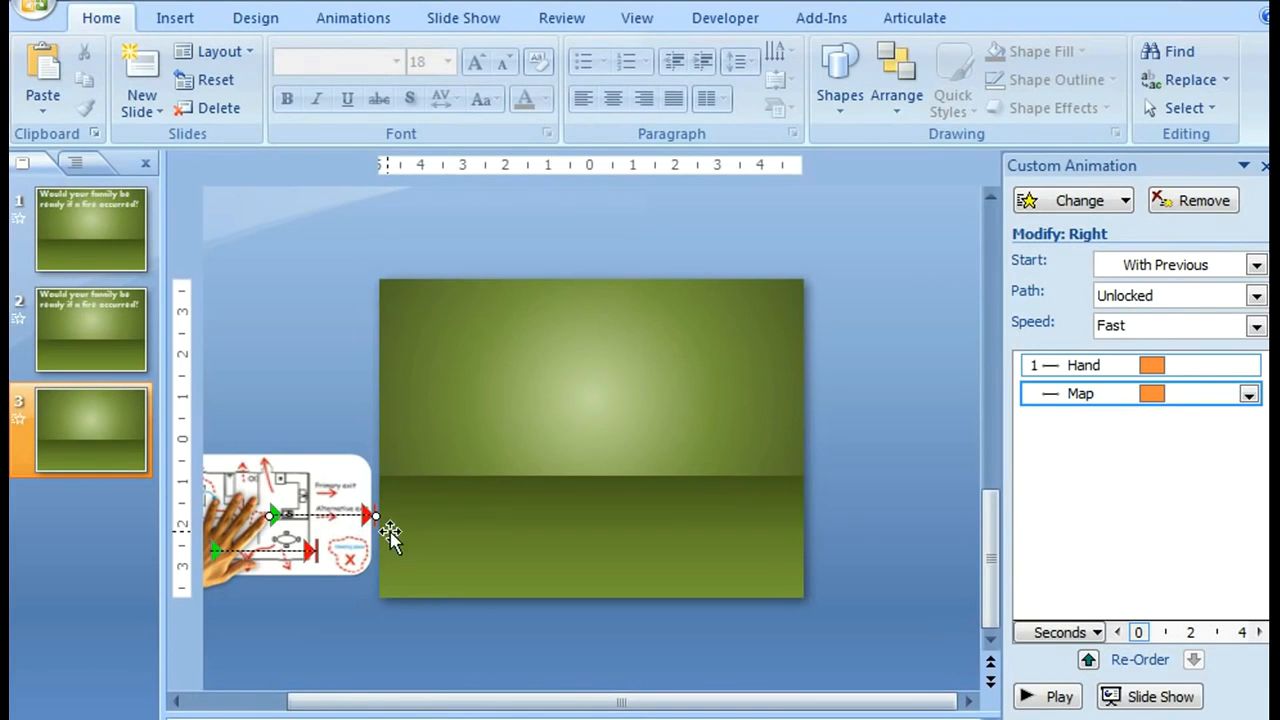
{"action": "left_click_drag", "start_coordinate": [397, 516], "coordinate": [608, 517]}
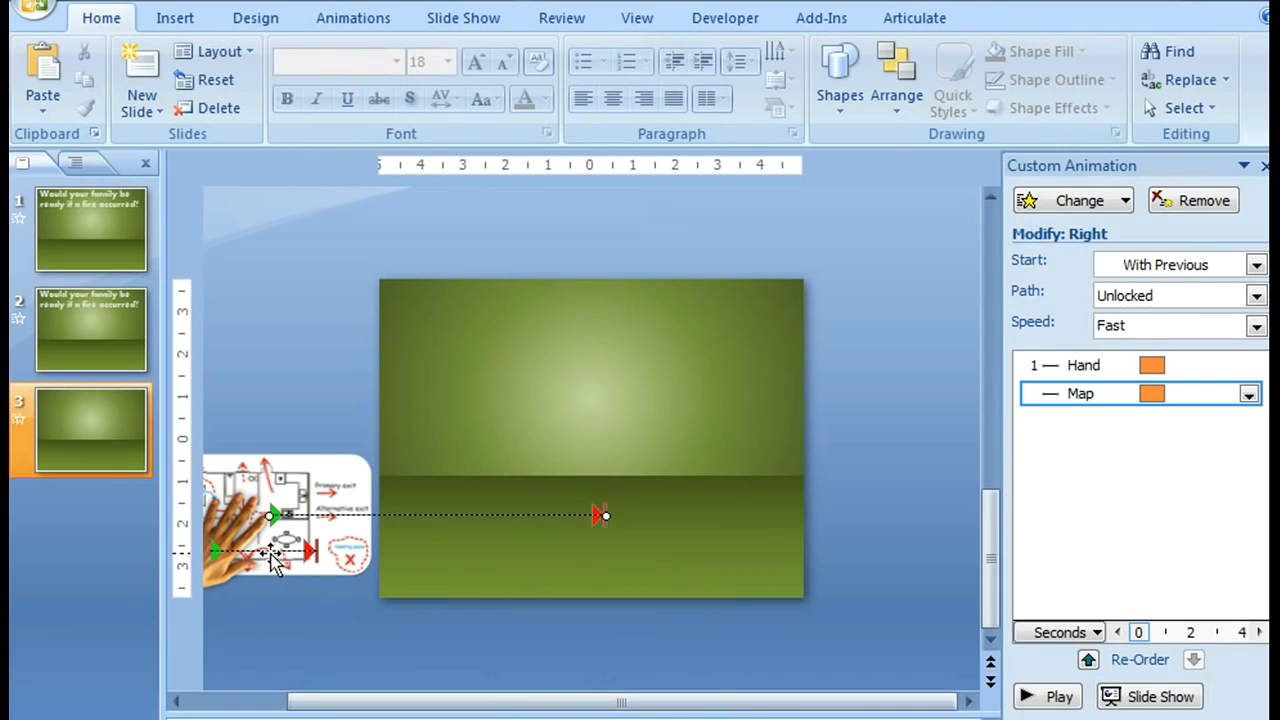
{"action": "left_click", "coordinate": [271, 550]}
{"action": "left_click_drag", "start_coordinate": [318, 551], "coordinate": [560, 549]}
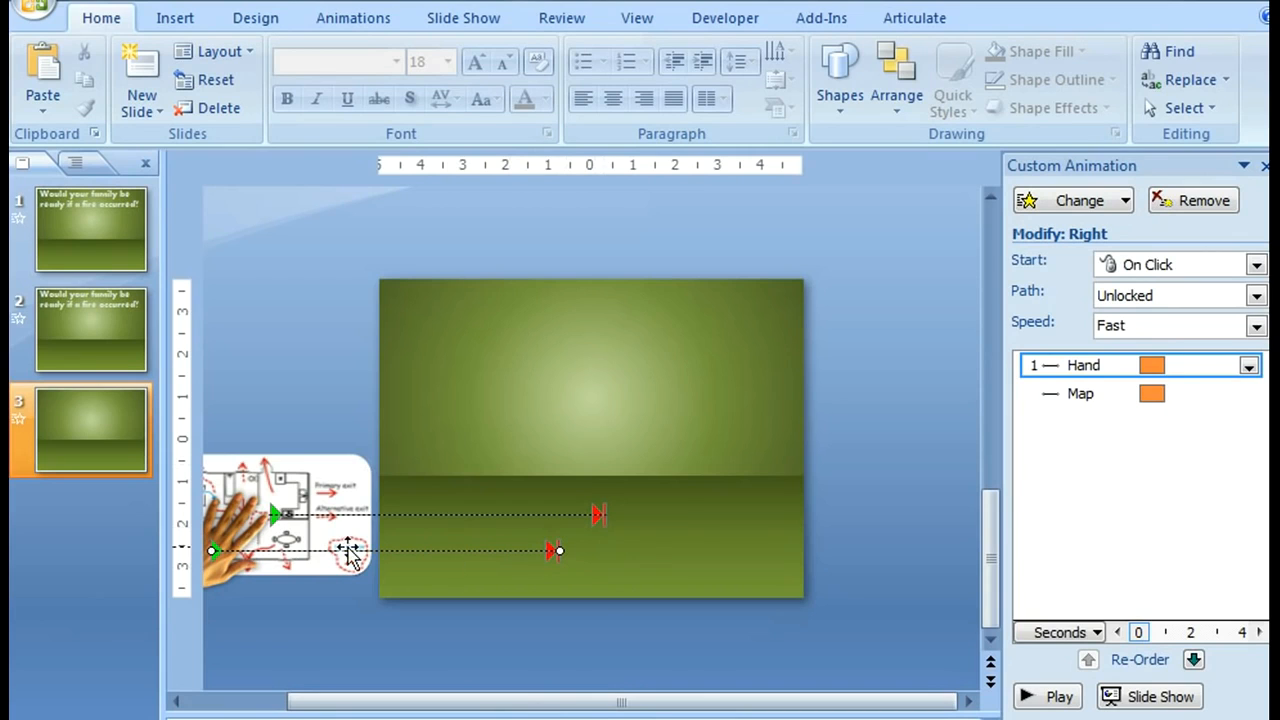
{"action": "left_click", "coordinate": [1057, 695]}
{"action": "left_click", "coordinate": [390, 620]}
Step: Add a Down motion path to the hand with Fast speed, starting After Previous
{"action": "left_click", "coordinate": [228, 583]}
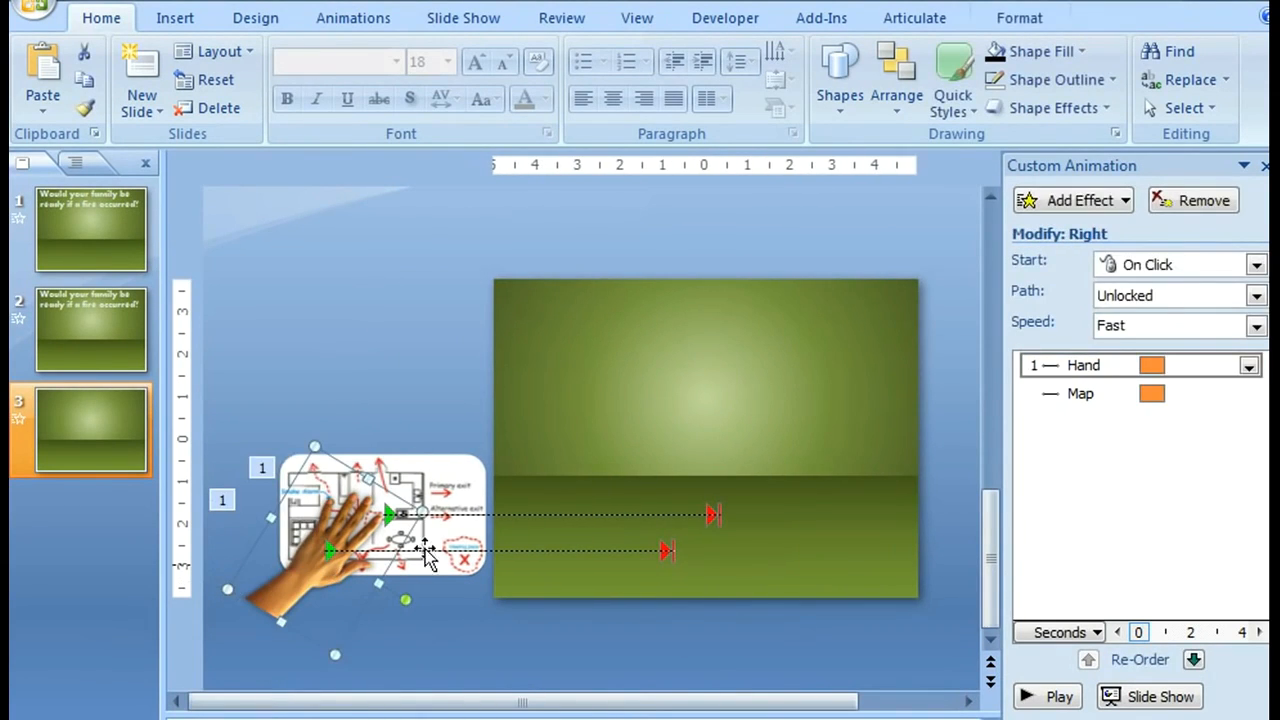
{"action": "left_click", "coordinate": [1059, 204]}
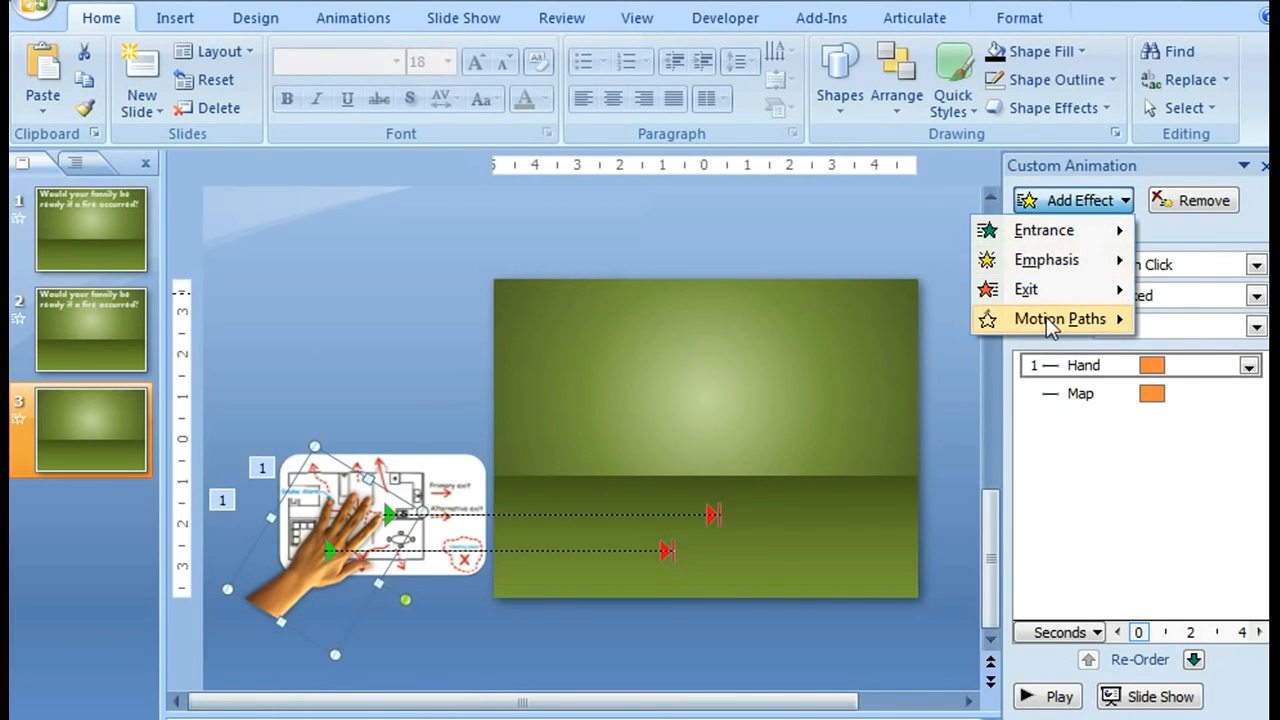
{"action": "mouse_move", "coordinate": [1046, 323]}
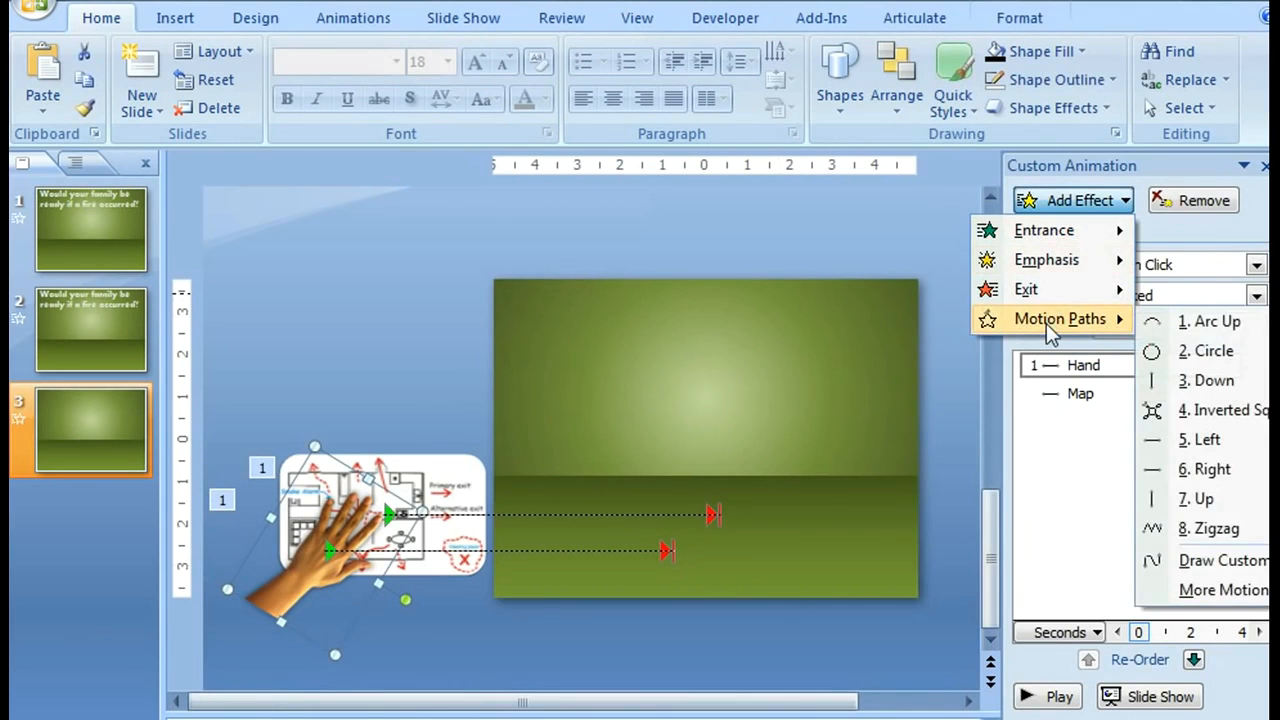
{"action": "left_click", "coordinate": [1210, 380]}
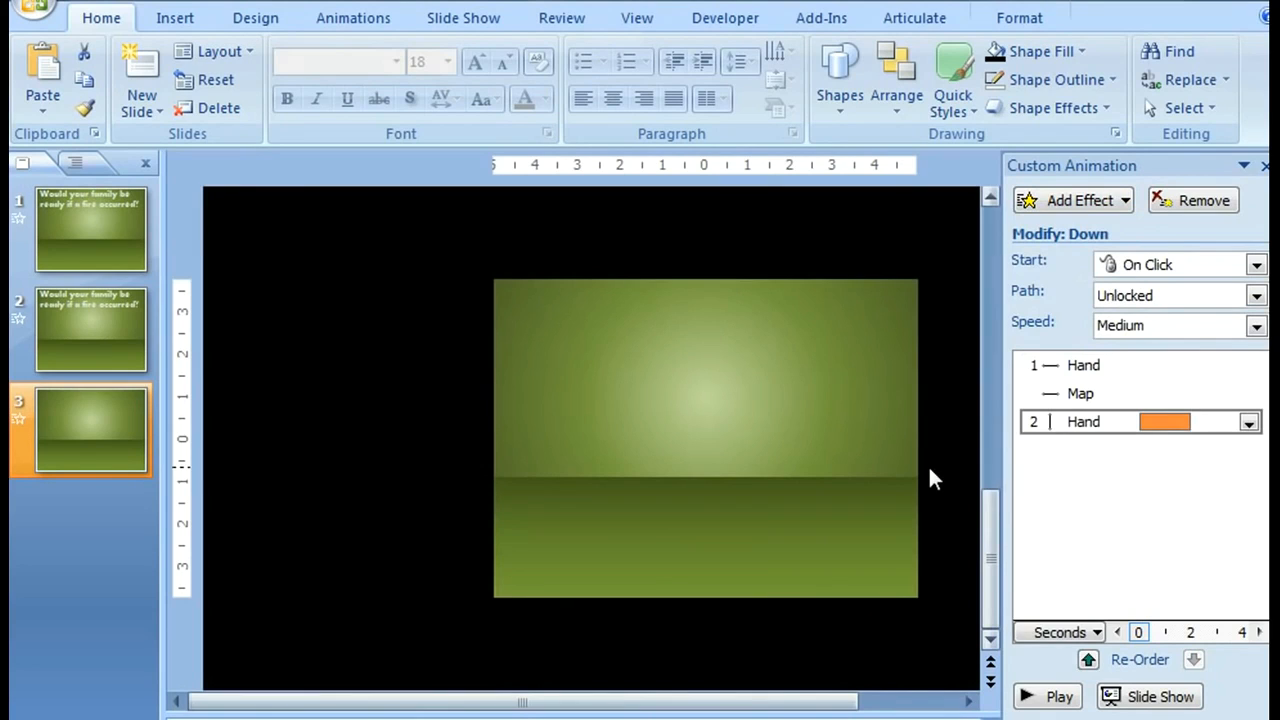
{"action": "left_click", "coordinate": [1256, 325]}
{"action": "left_click", "coordinate": [1169, 399]}
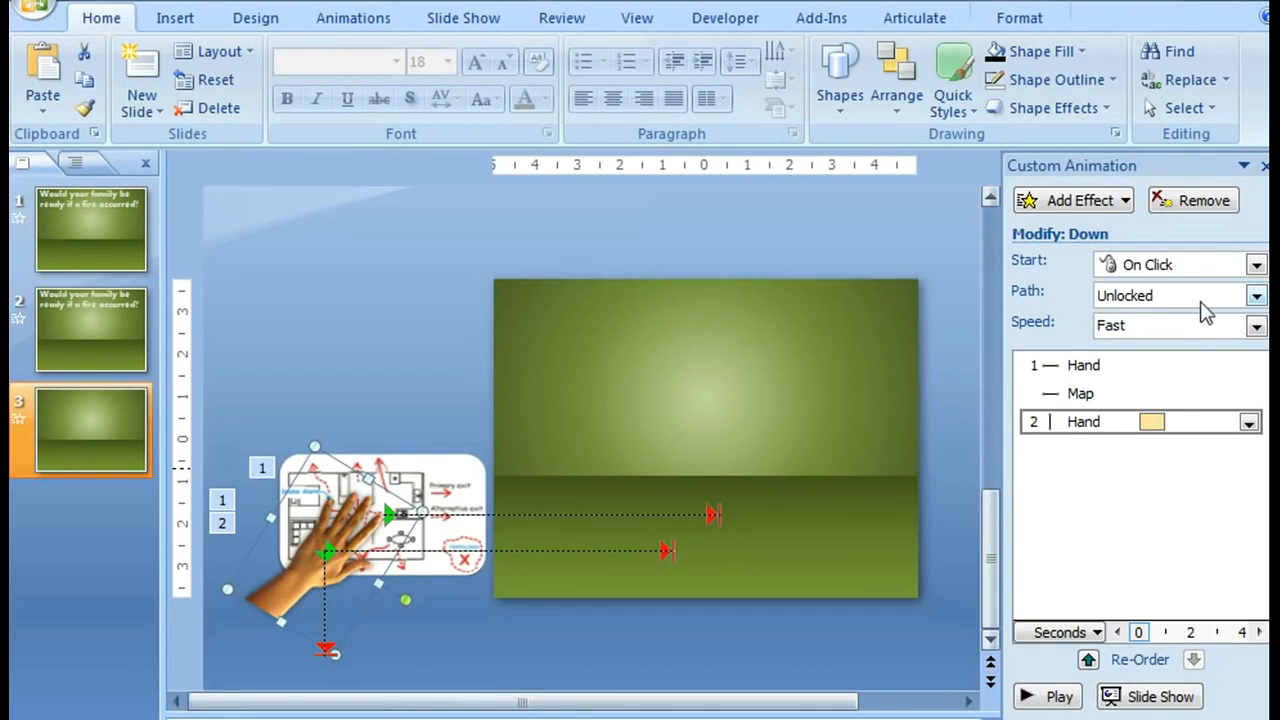
{"action": "left_click", "coordinate": [1256, 265]}
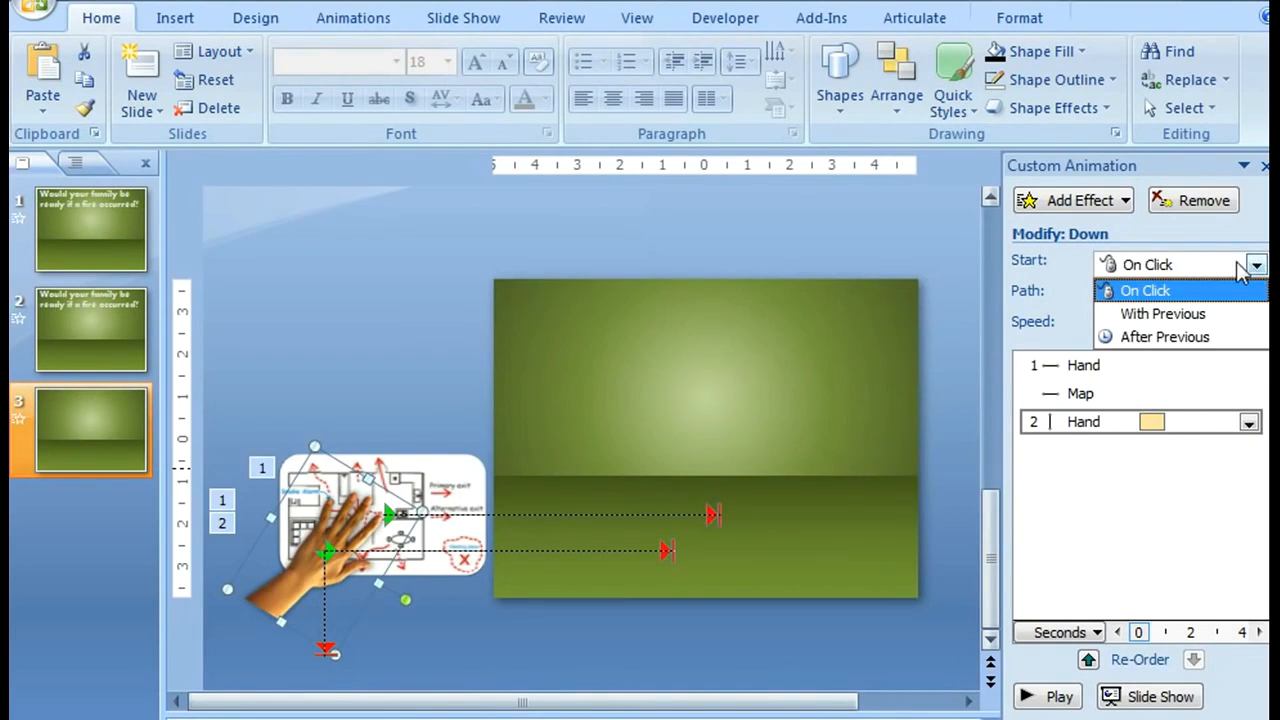
{"action": "left_click", "coordinate": [1198, 338]}
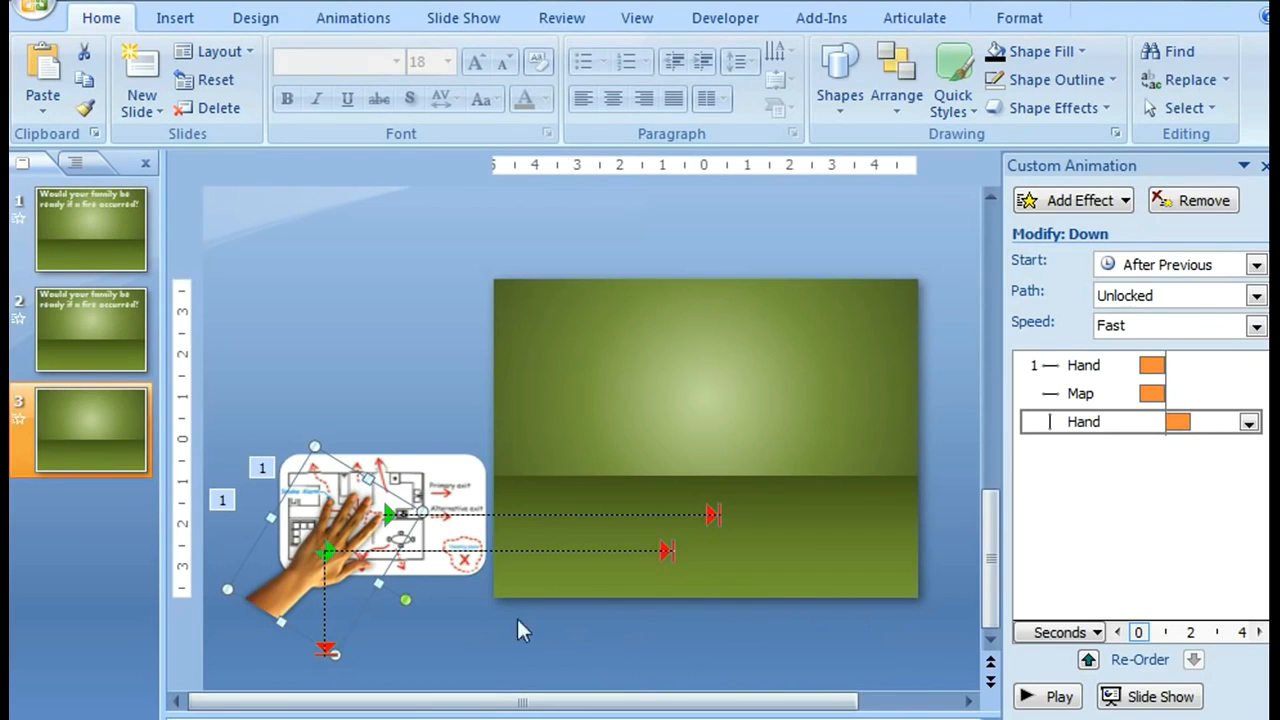
Step: Move the hand's Down motion path so that it starts where the hand's Right path ends
{"action": "left_click", "coordinate": [474, 624]}
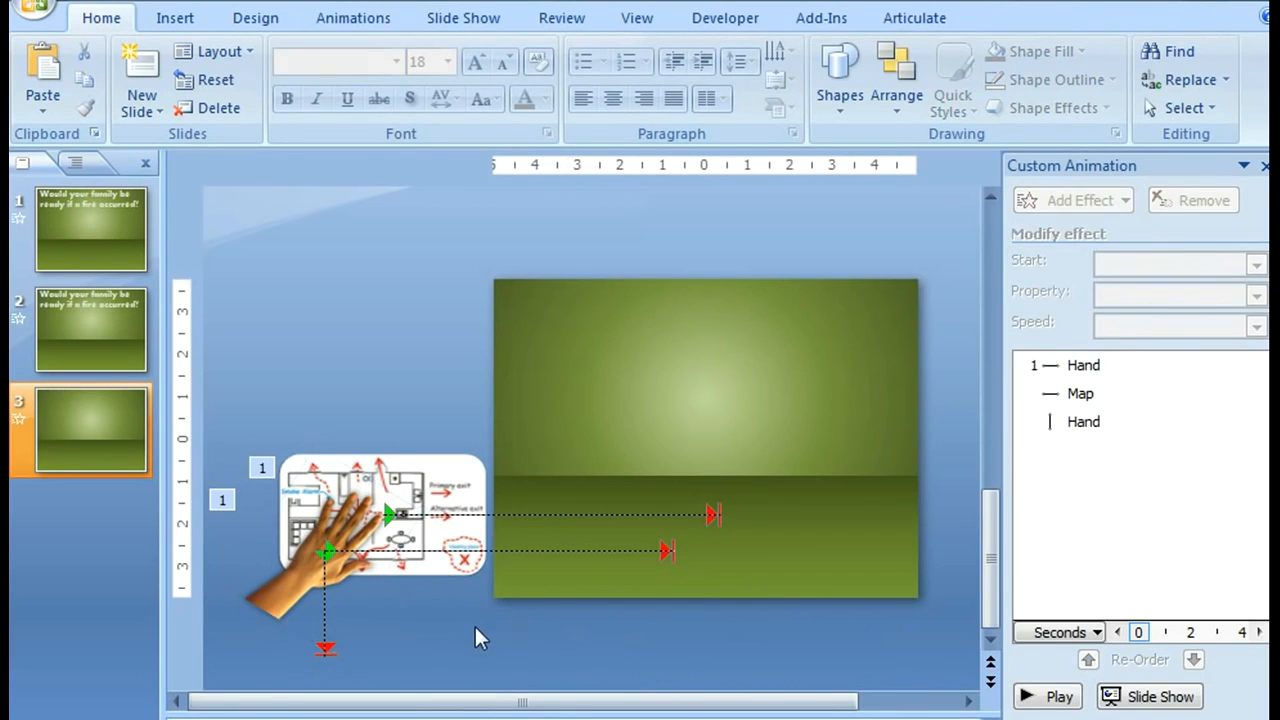
{"action": "left_click", "coordinate": [327, 600]}
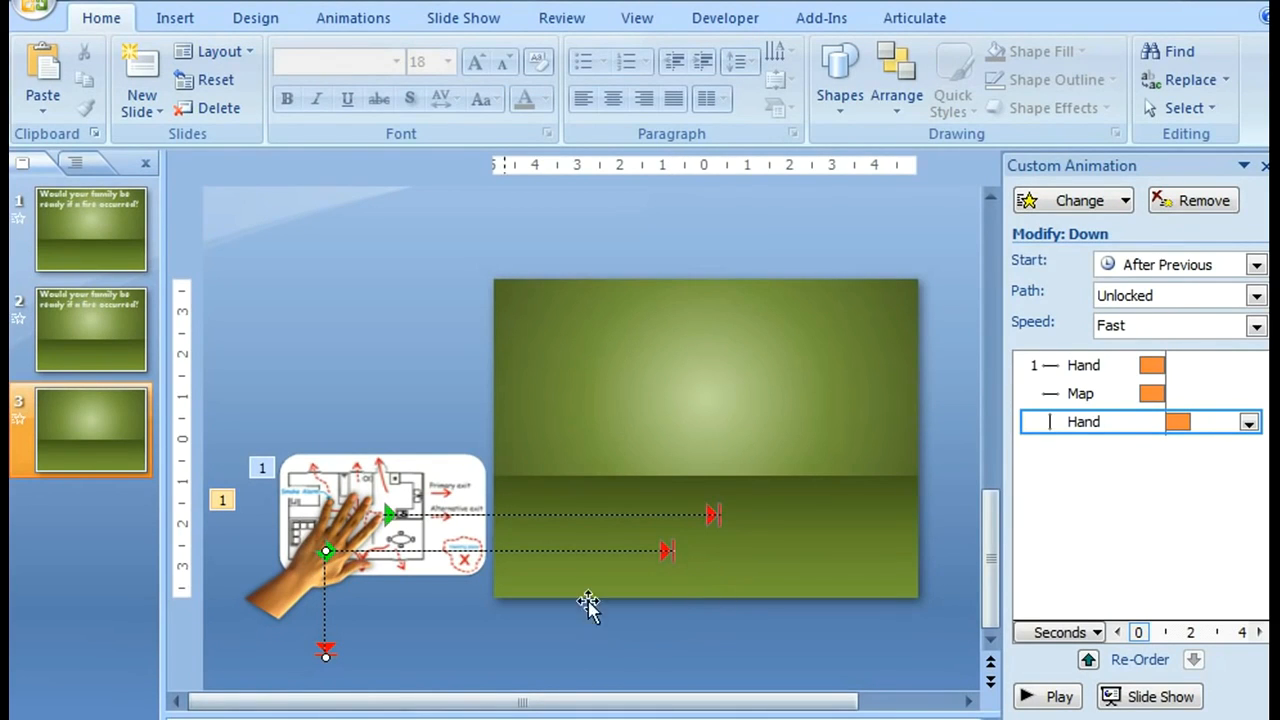
{"action": "left_click_drag", "start_coordinate": [323, 589], "coordinate": [670, 593]}
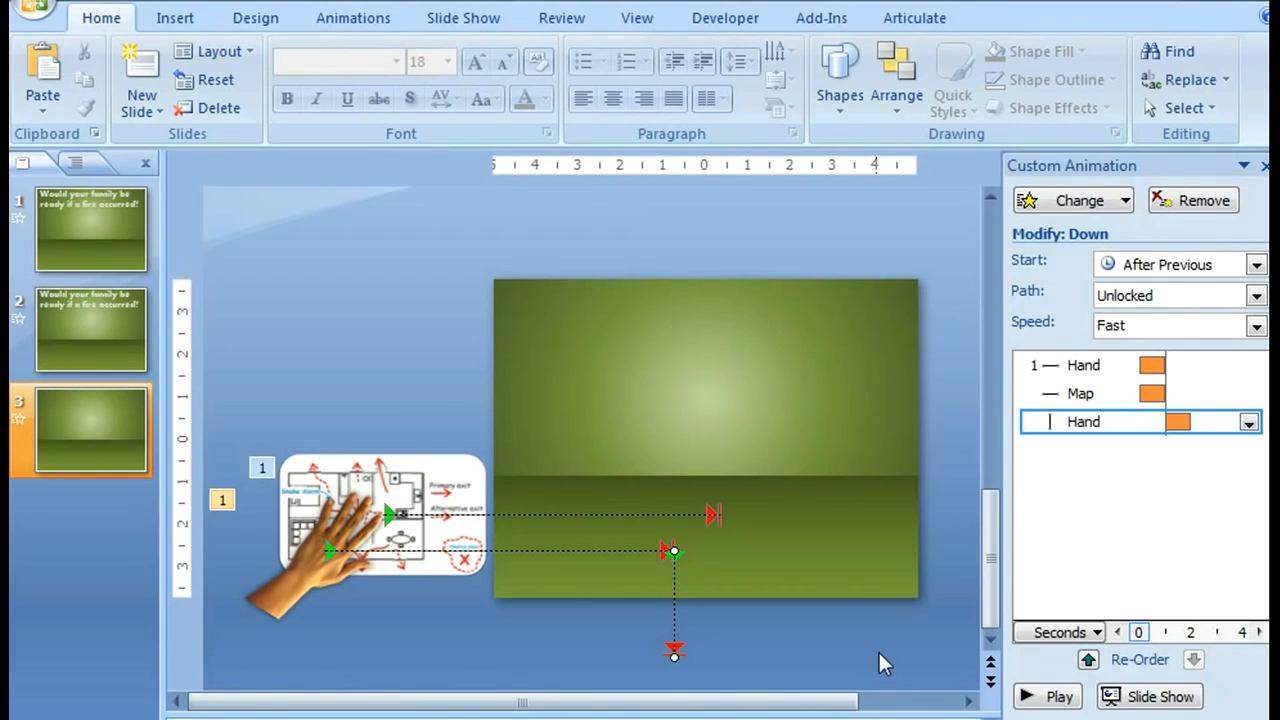
Step: Check the grid and object snapping settings with the floor plan selected, and preview the slide's animation
{"action": "left_click", "coordinate": [457, 472]}
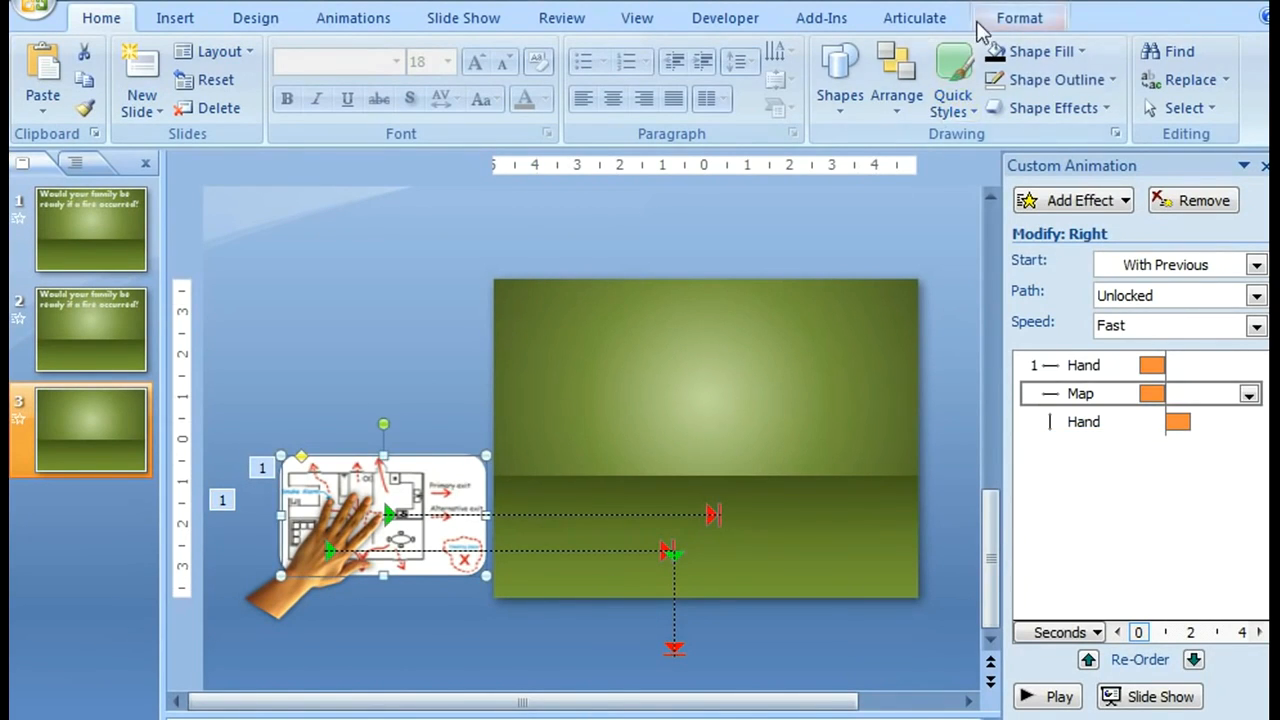
{"action": "left_click", "coordinate": [1019, 20]}
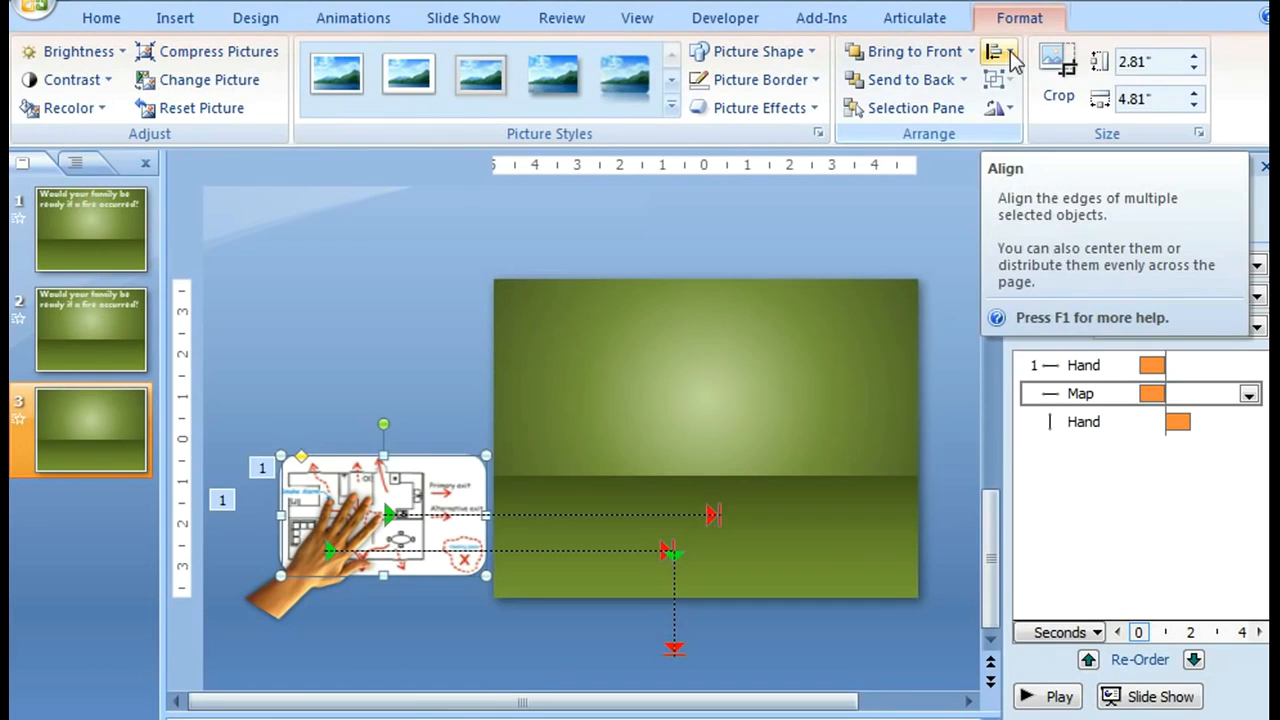
{"action": "left_click", "coordinate": [1005, 55]}
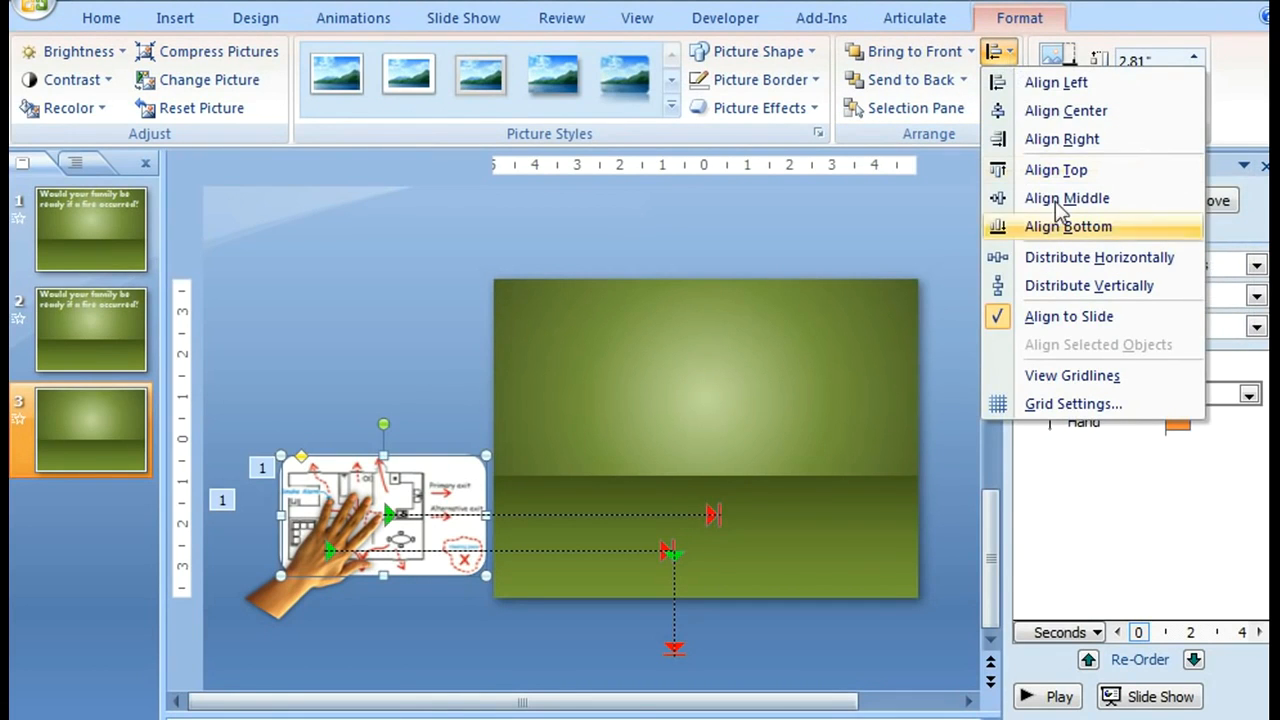
{"action": "left_click", "coordinate": [1118, 404]}
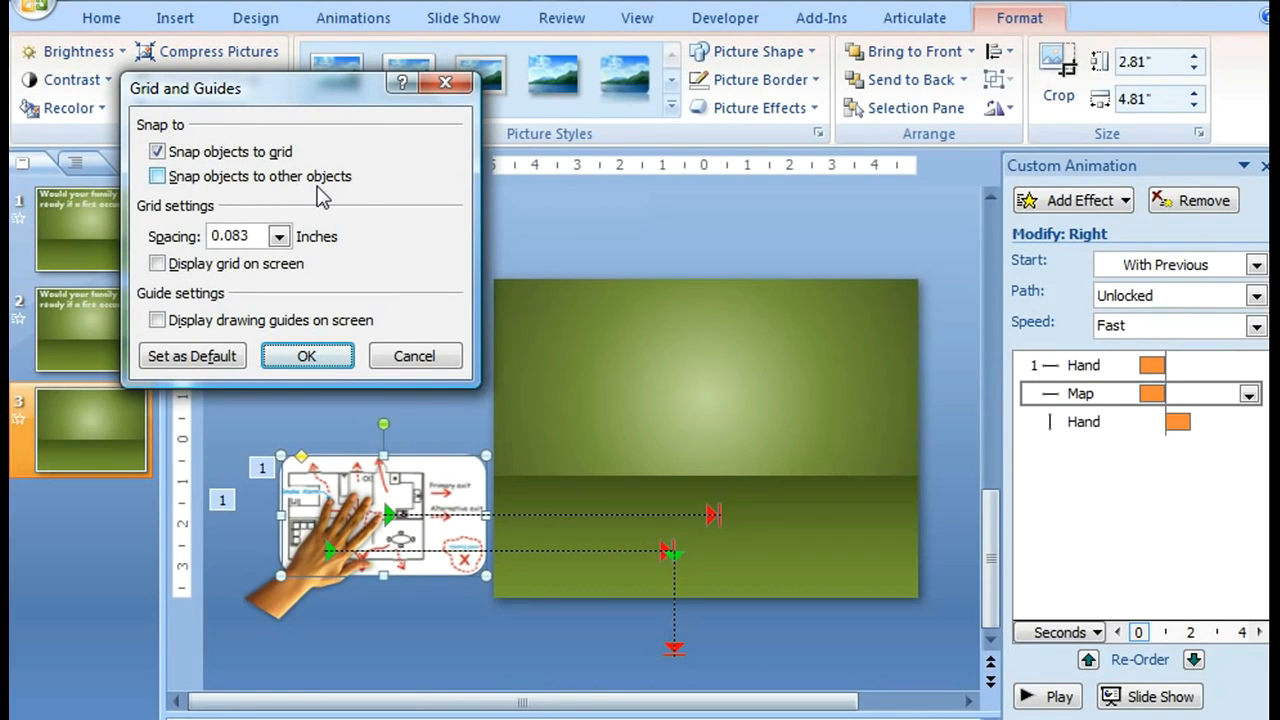
{"action": "left_click", "coordinate": [322, 358]}
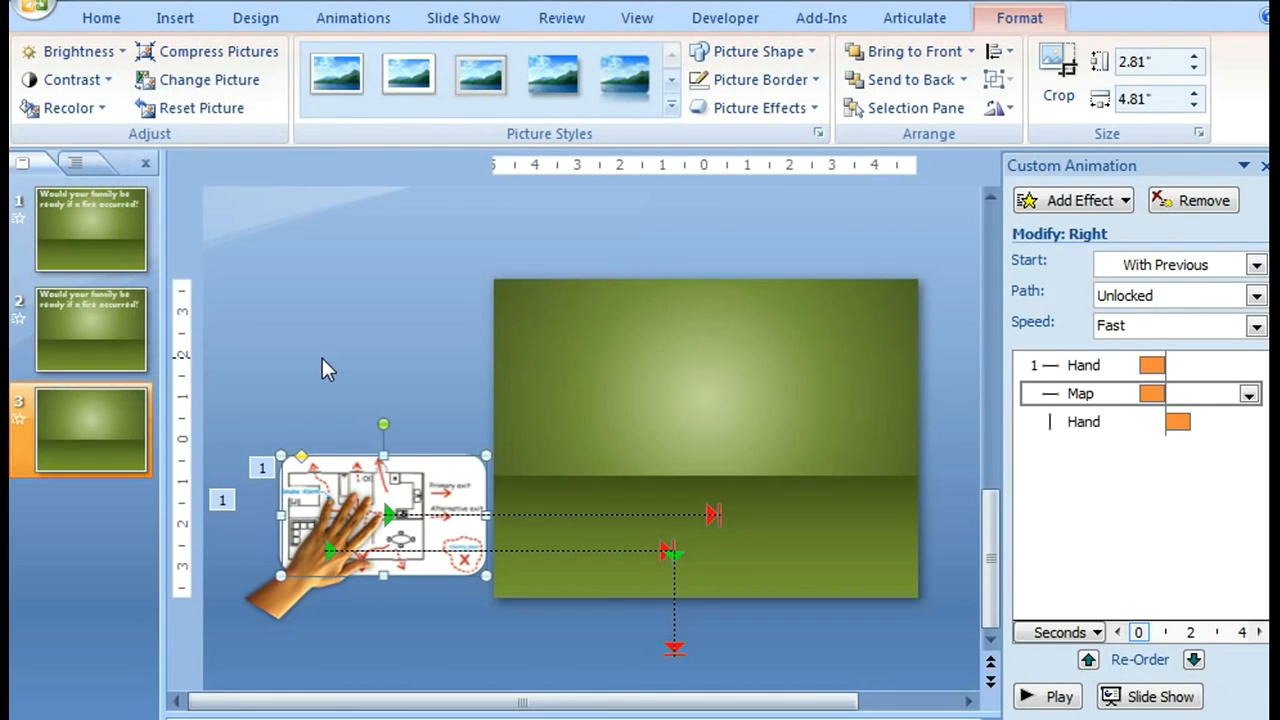
{"action": "left_click", "coordinate": [1057, 697]}
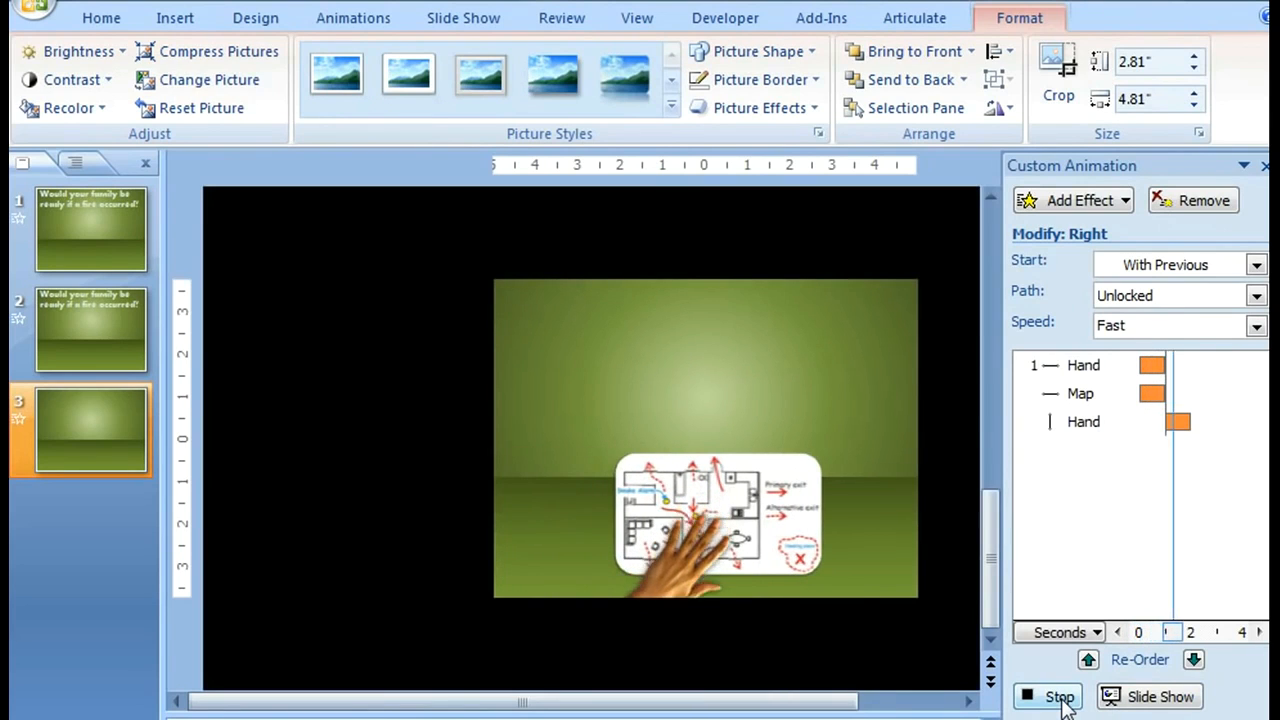